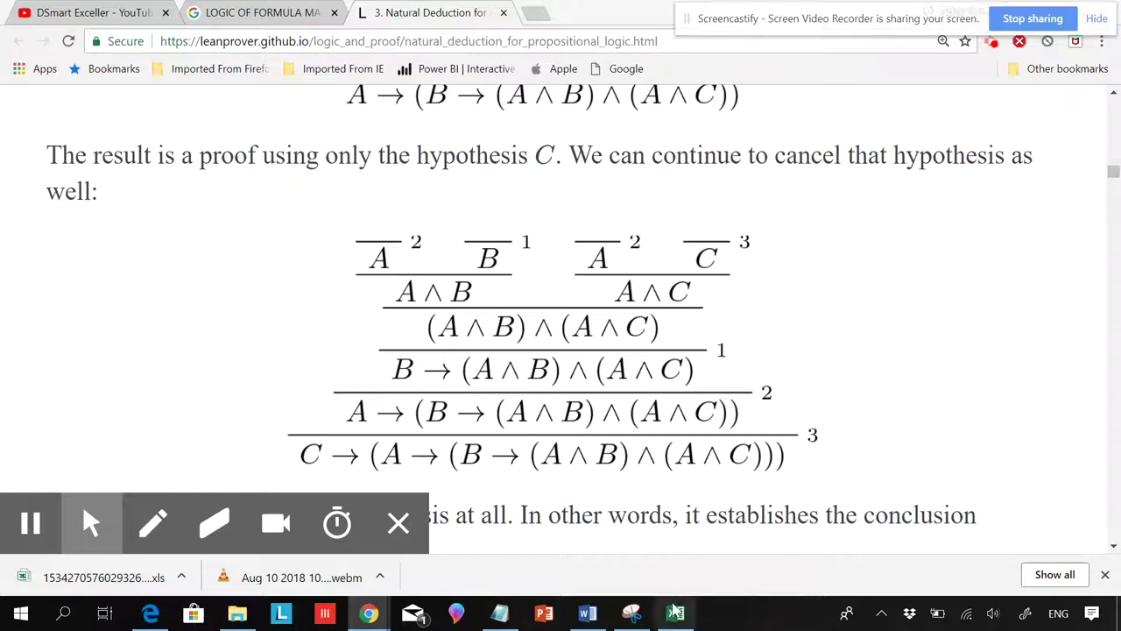
- Switch from Chrome to the Excel workbook 'Formula maker - Copy'
left_click(674, 616)
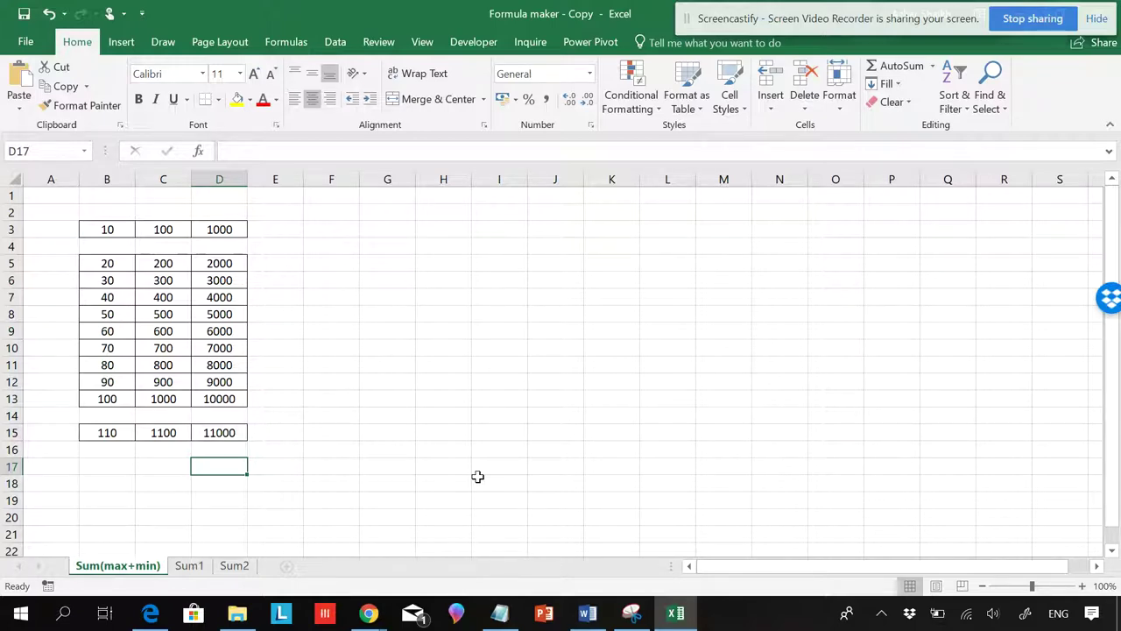
- Discard a started SUM and enter =MAX(B3:D3) in D17, giving 1000
type("=S")
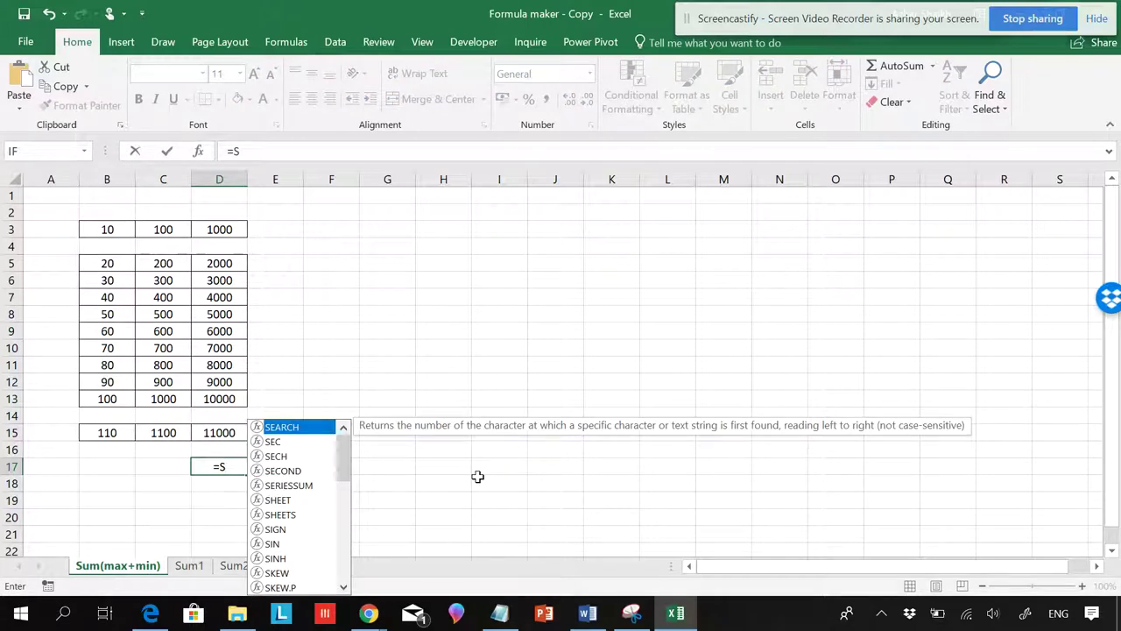
type("UM(")
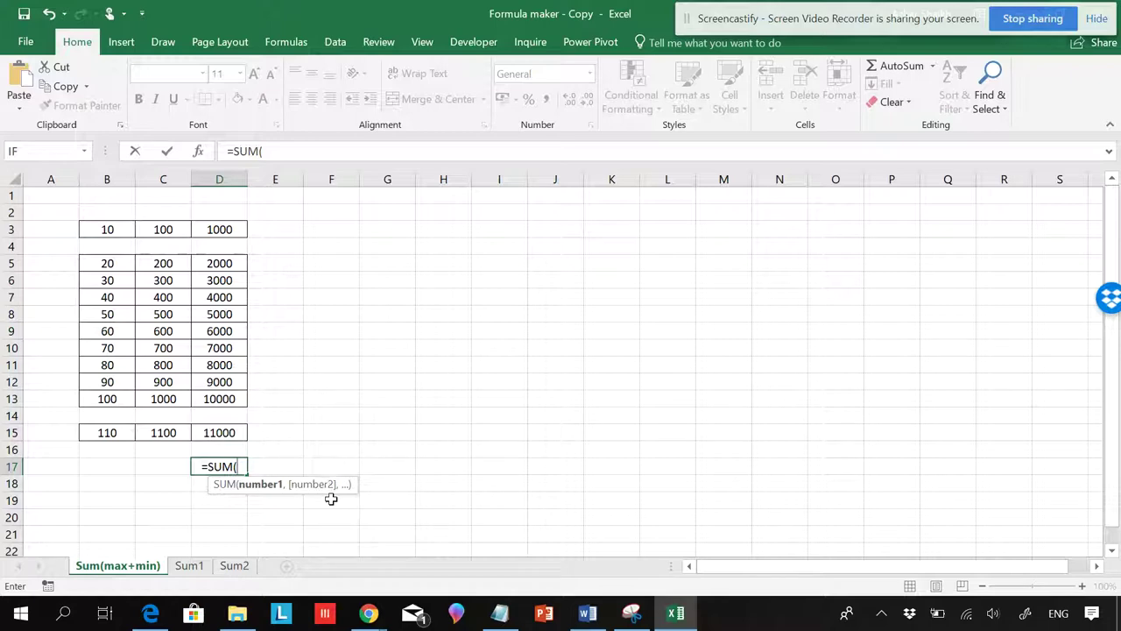
key("Escape")
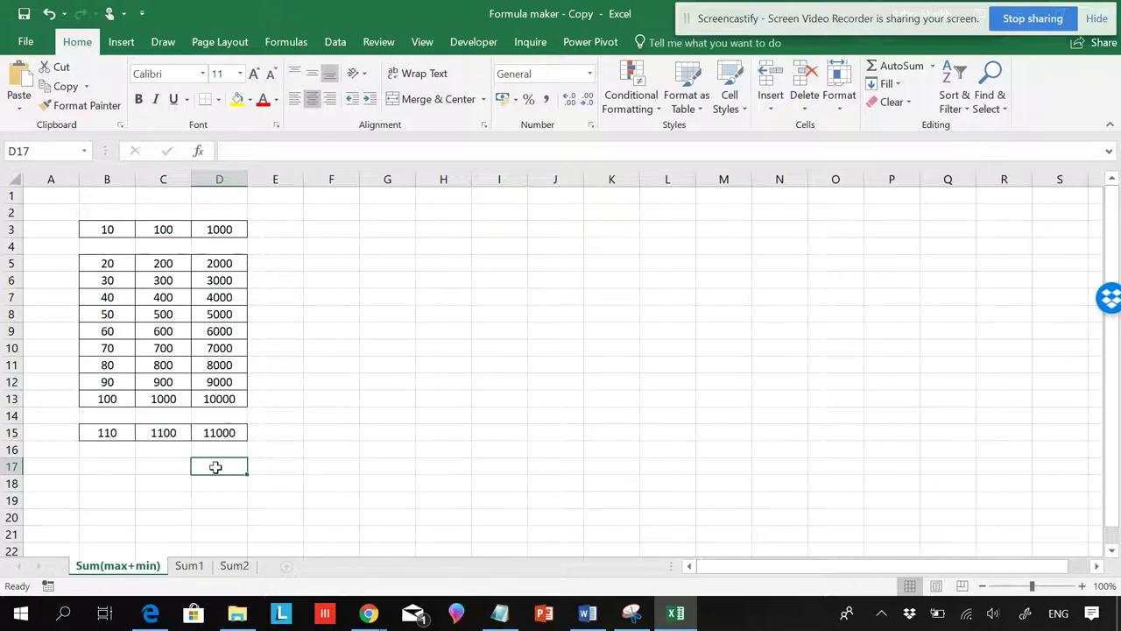
type("=")
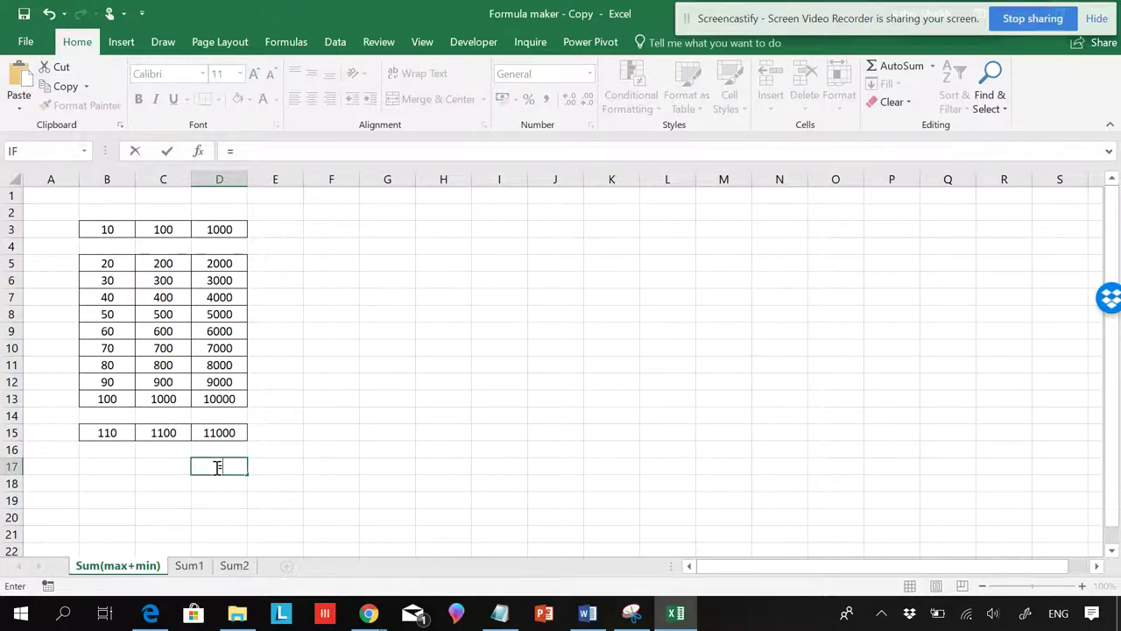
type("MAX(")
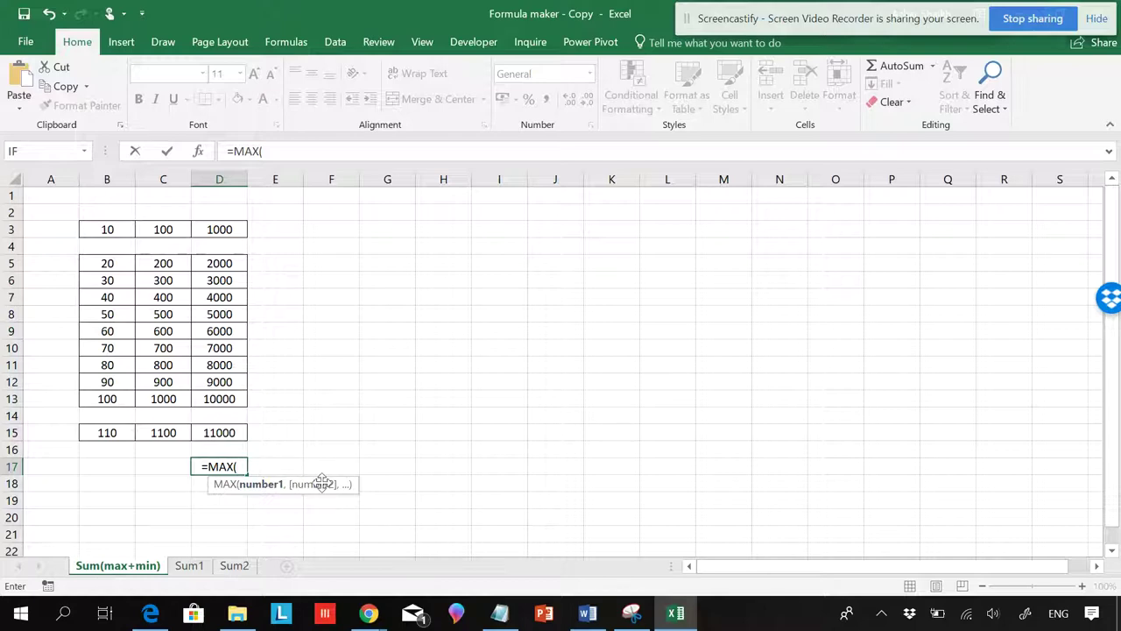
left_click_drag(118, 231, 222, 231)
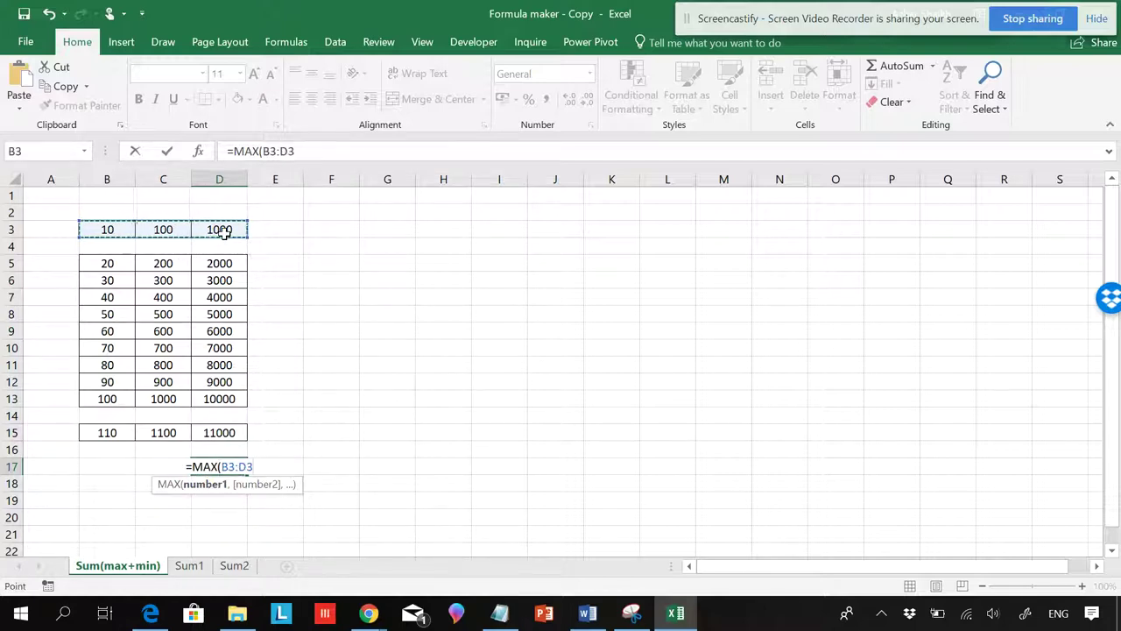
type(")")
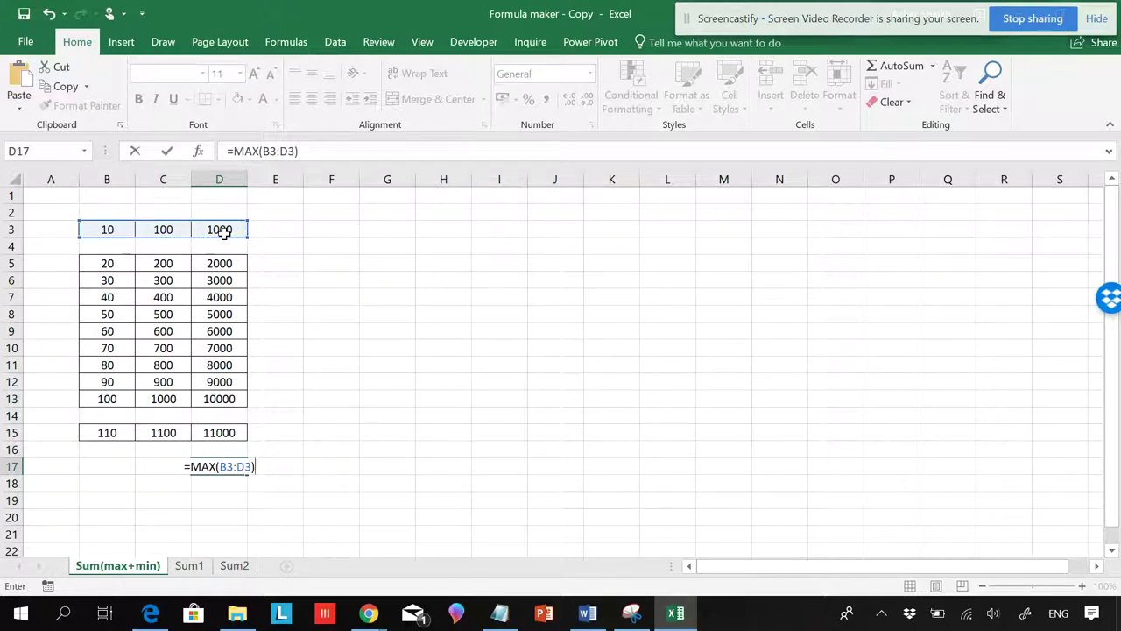
key("Return")
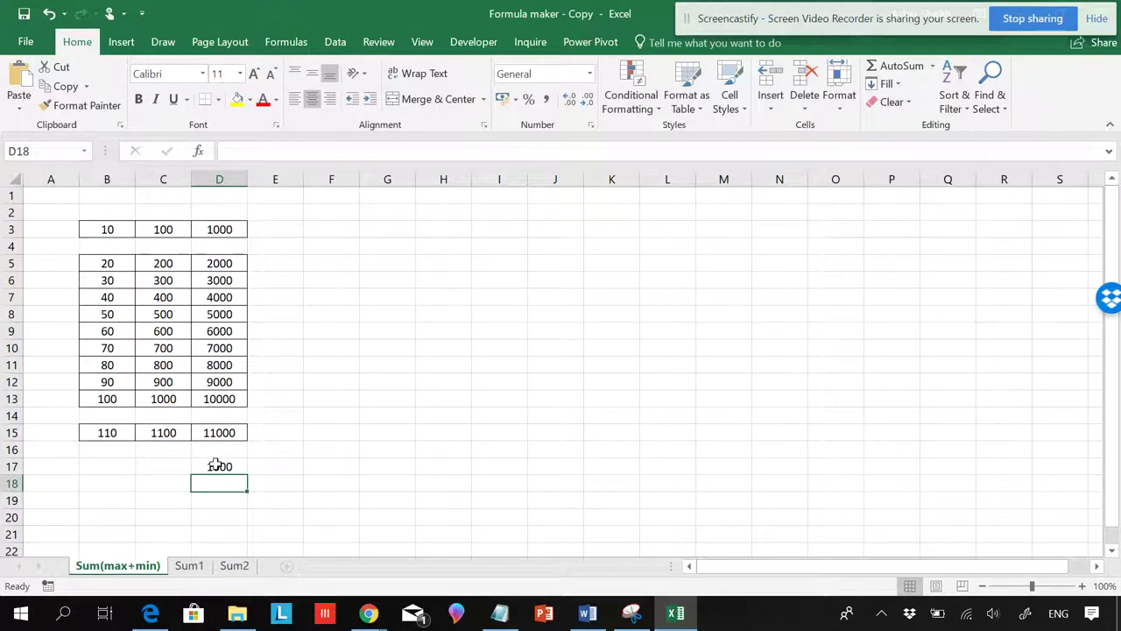
left_click(215, 465)
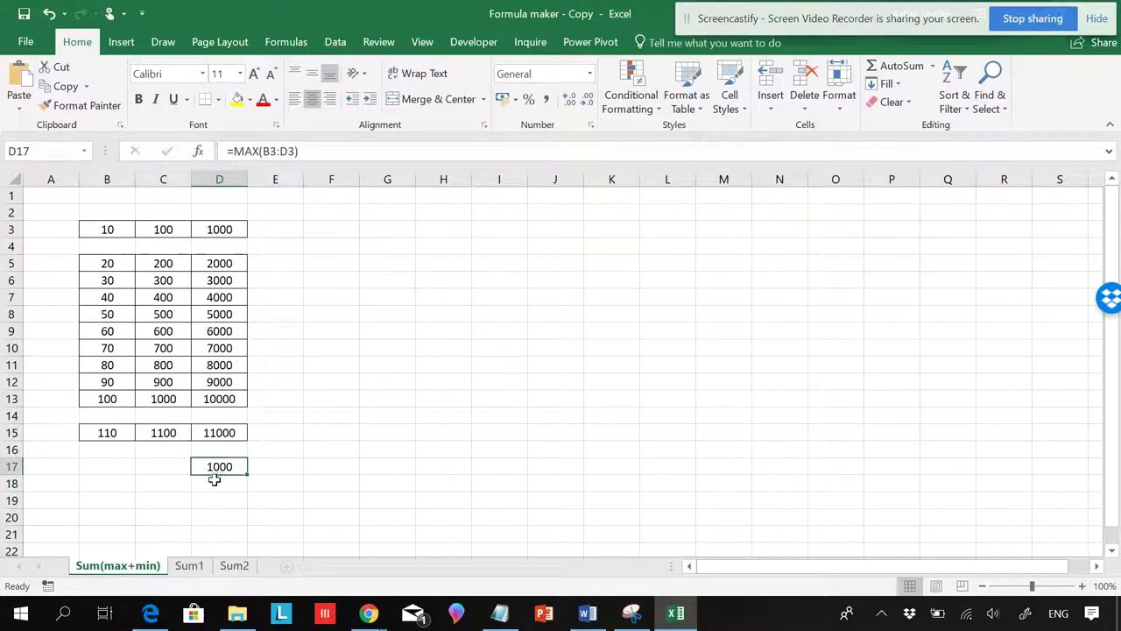
- Enter =MIN(B15:D15) in D18, giving 110
left_click(214, 479)
type("=")
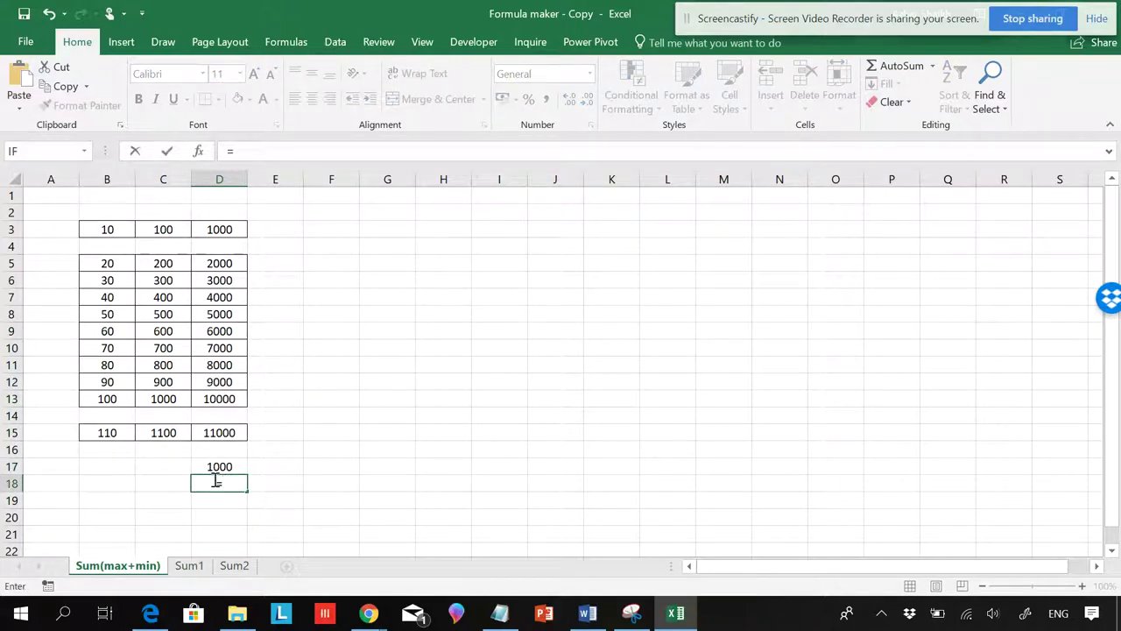
type("MIN(")
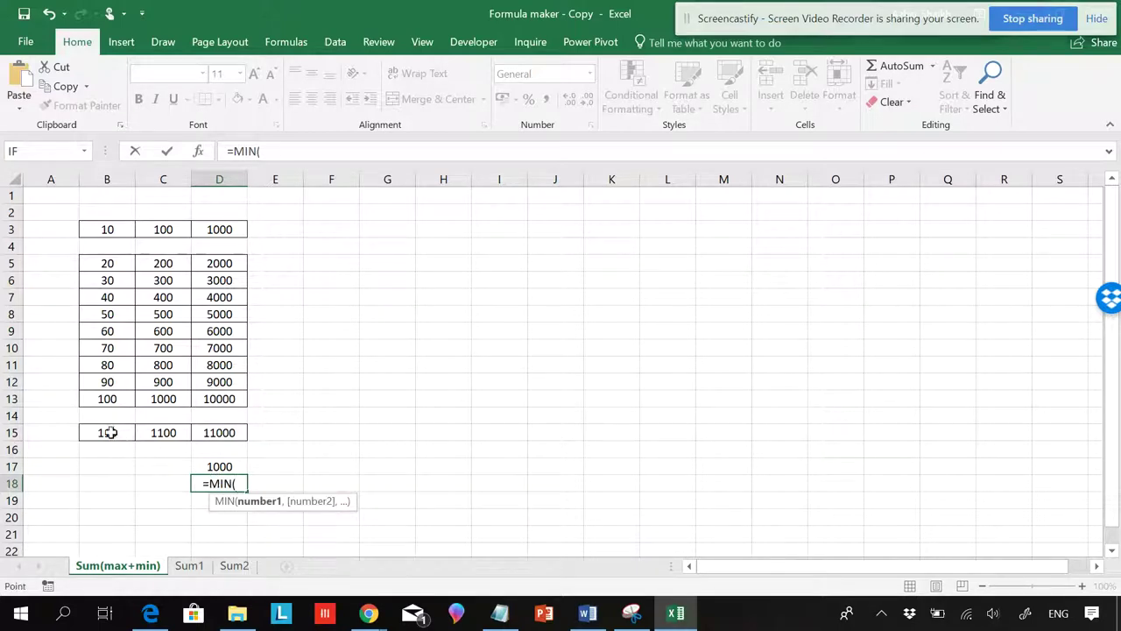
left_click_drag(111, 430, 195, 430)
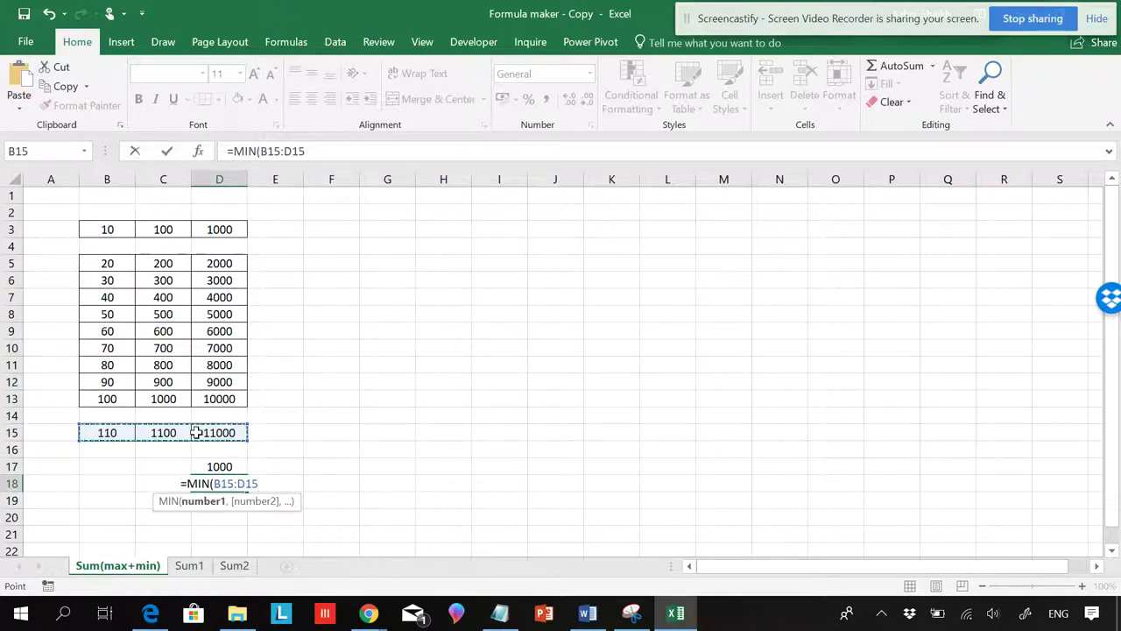
type(")")
key("Return")
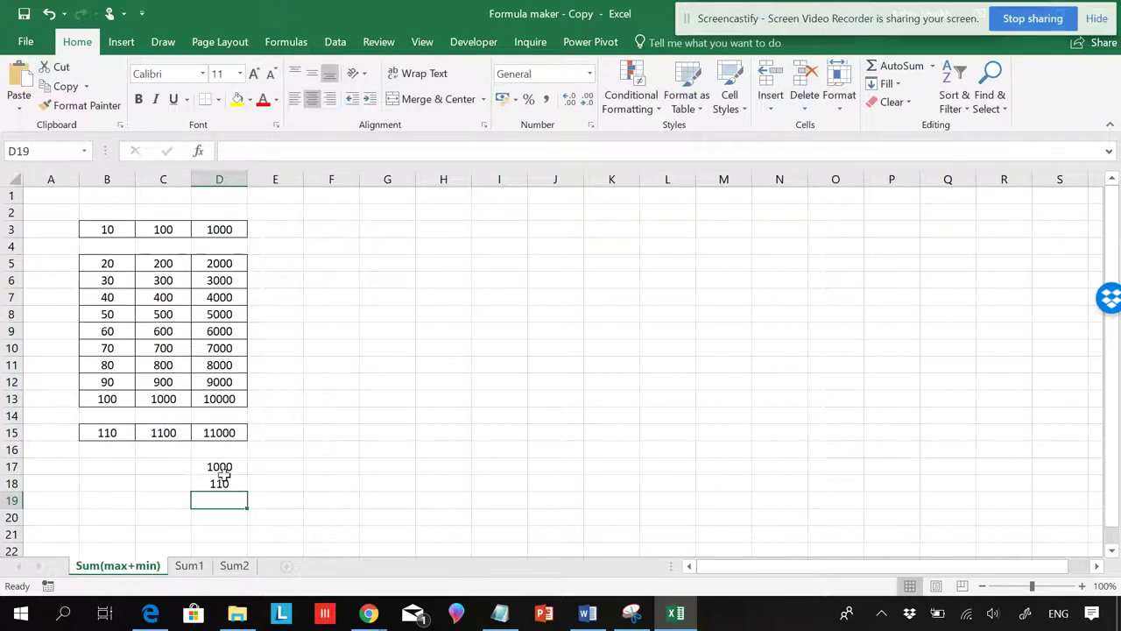
- Review the MAX formula in D17 and the MIN formula in D18 without changing them
left_click(210, 466)
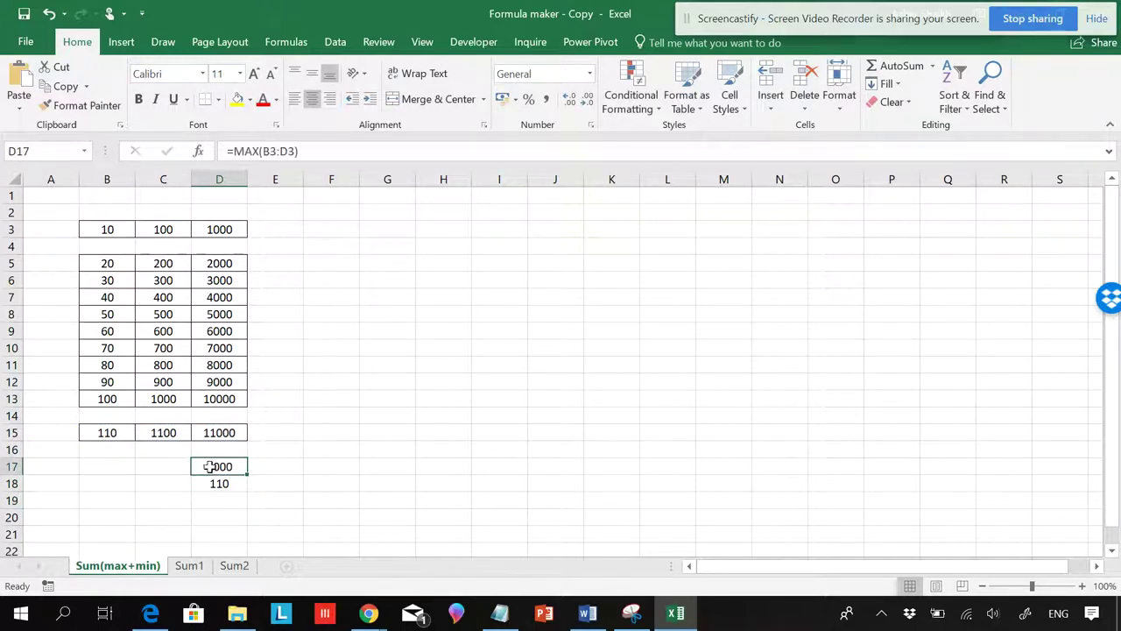
left_click(230, 151)
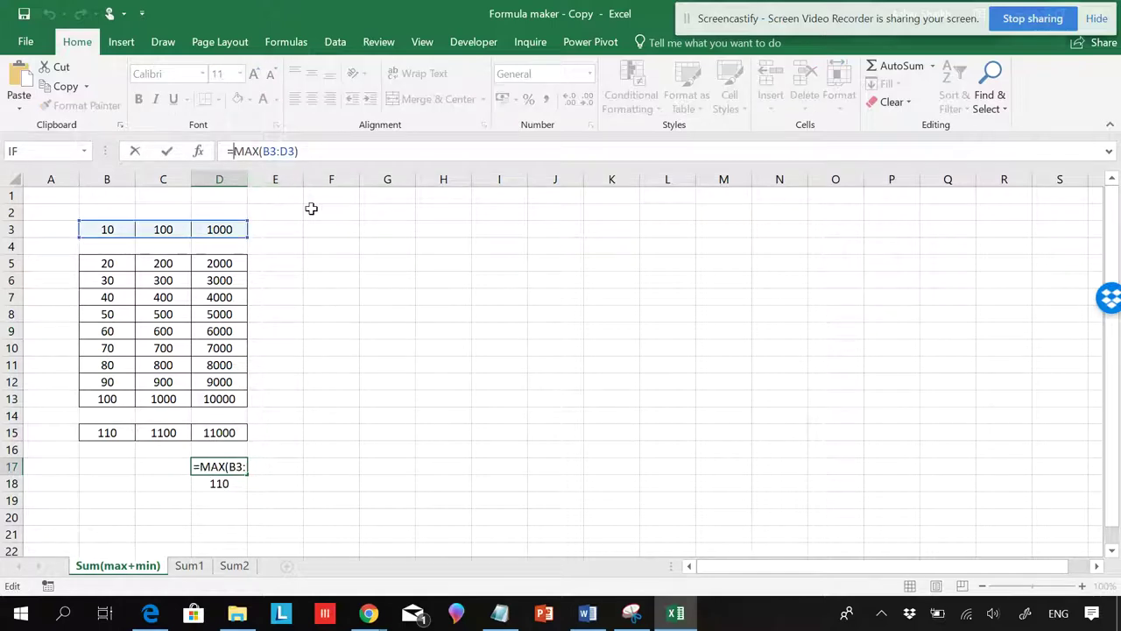
key("Escape")
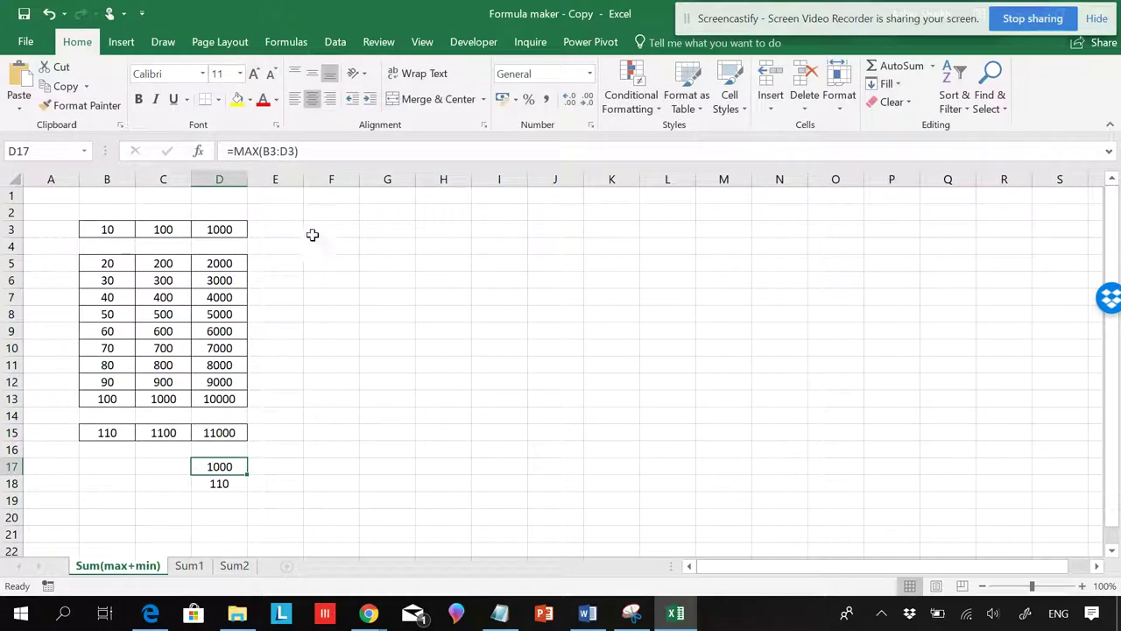
left_click(219, 482)
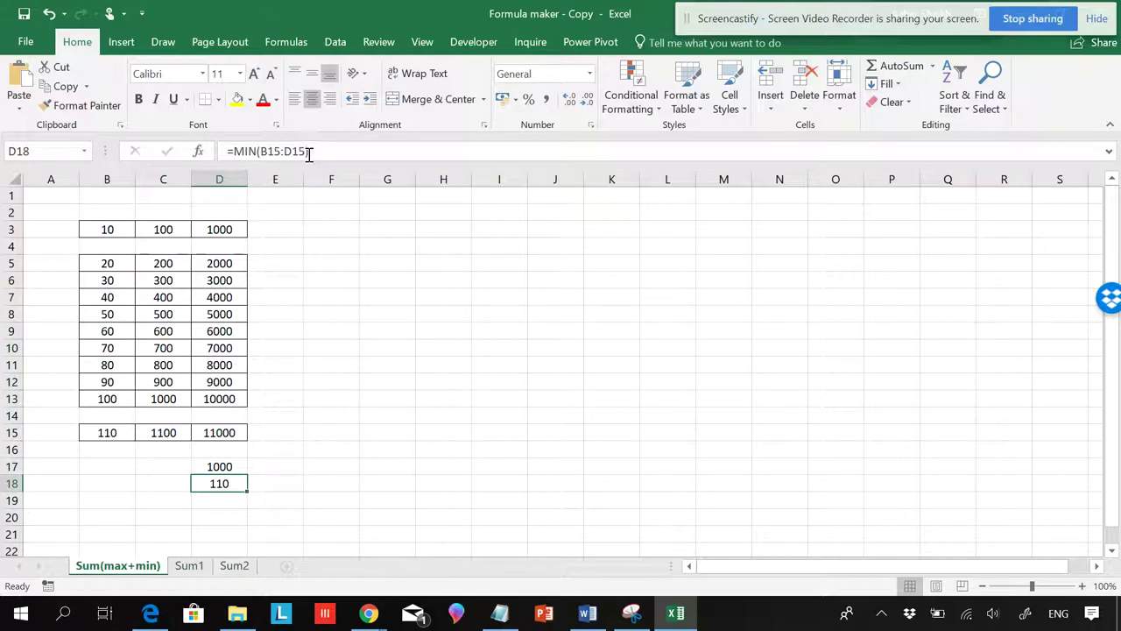
left_click_drag(308, 151, 233, 150)
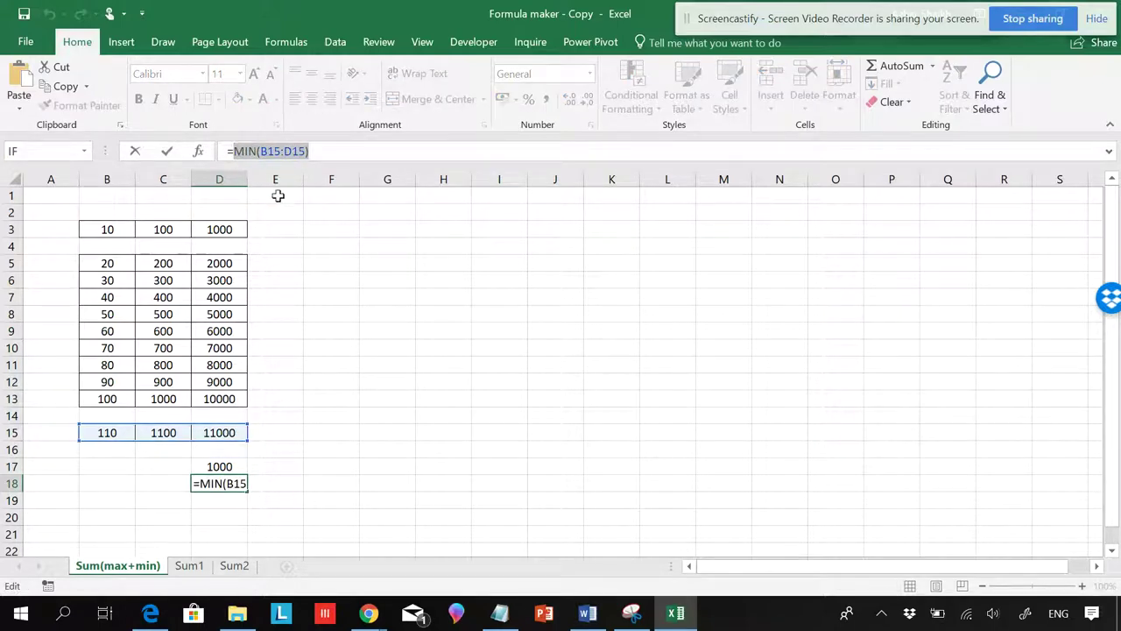
key("Escape")
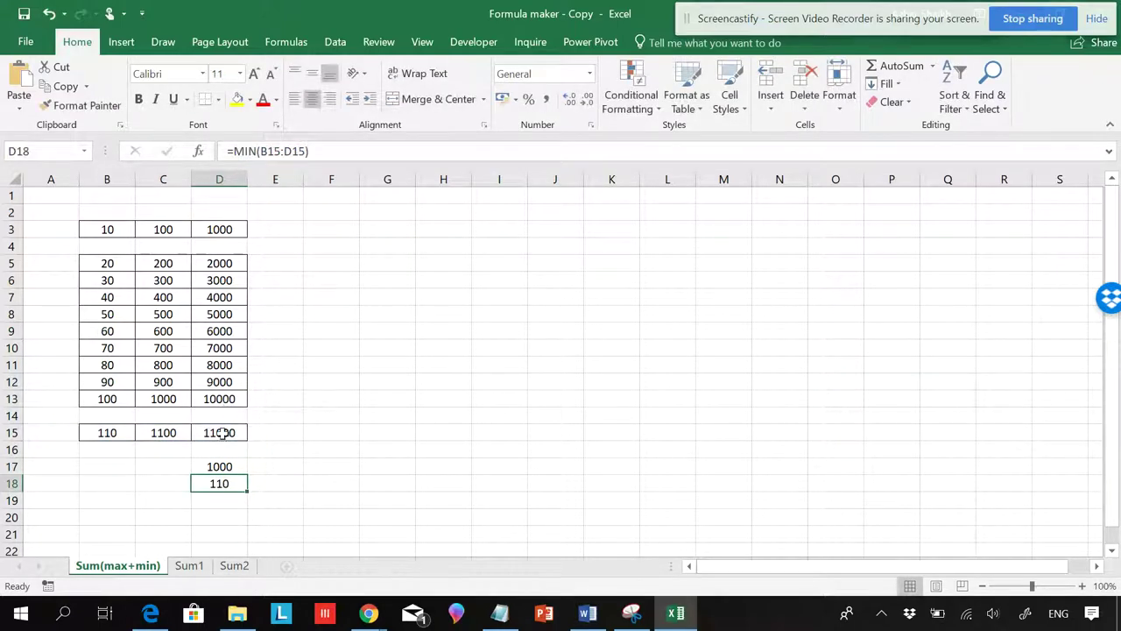
- Rewrite D17 as =SUM(MAX(B3:D3),MIN(B15:D15)), giving 1110
left_click(215, 464)
left_click(242, 156)
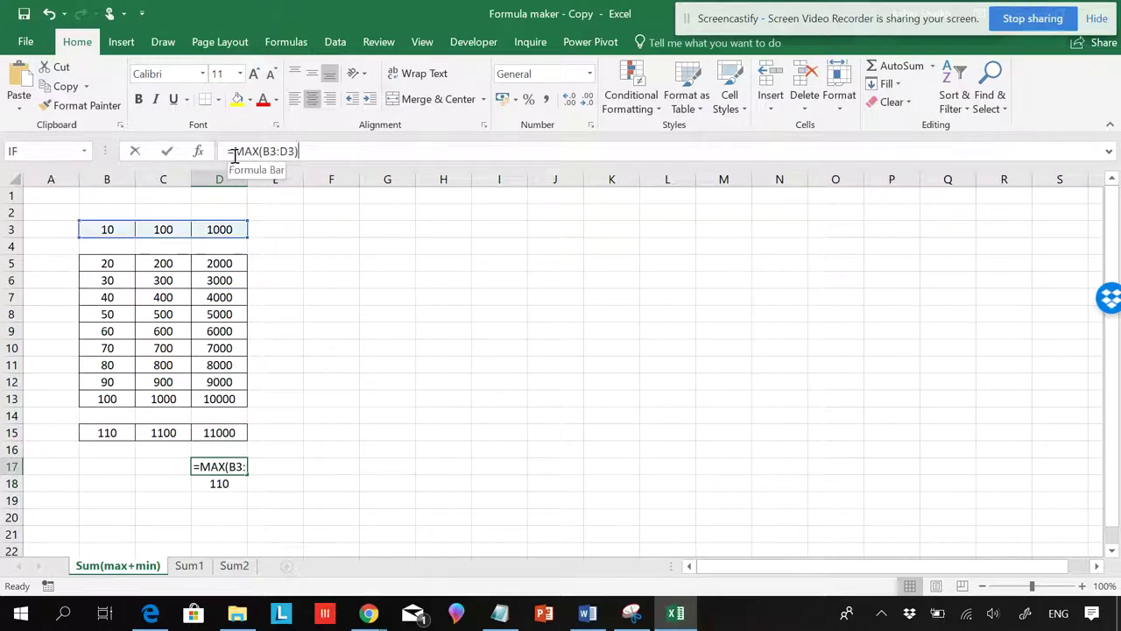
key("Left")
type("SUM")
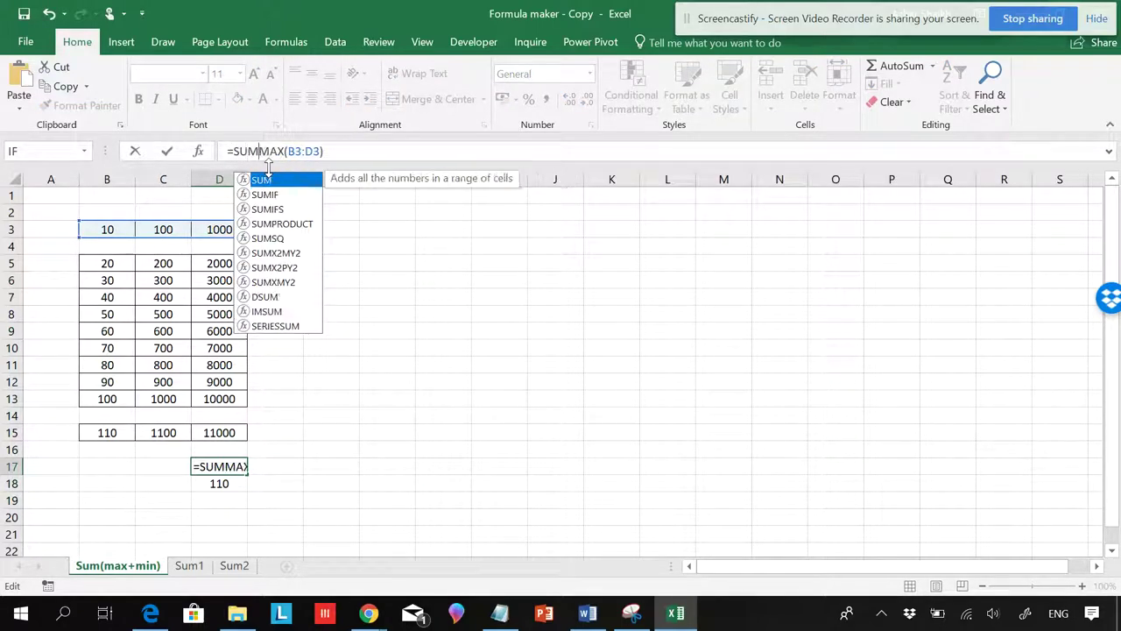
type("(")
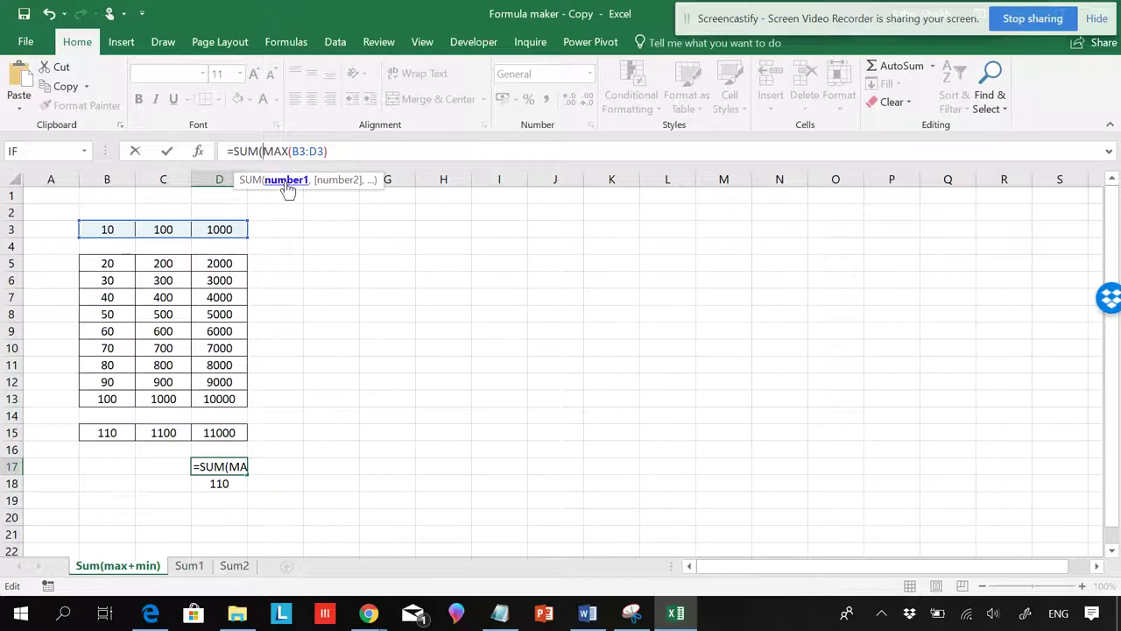
left_click(287, 182)
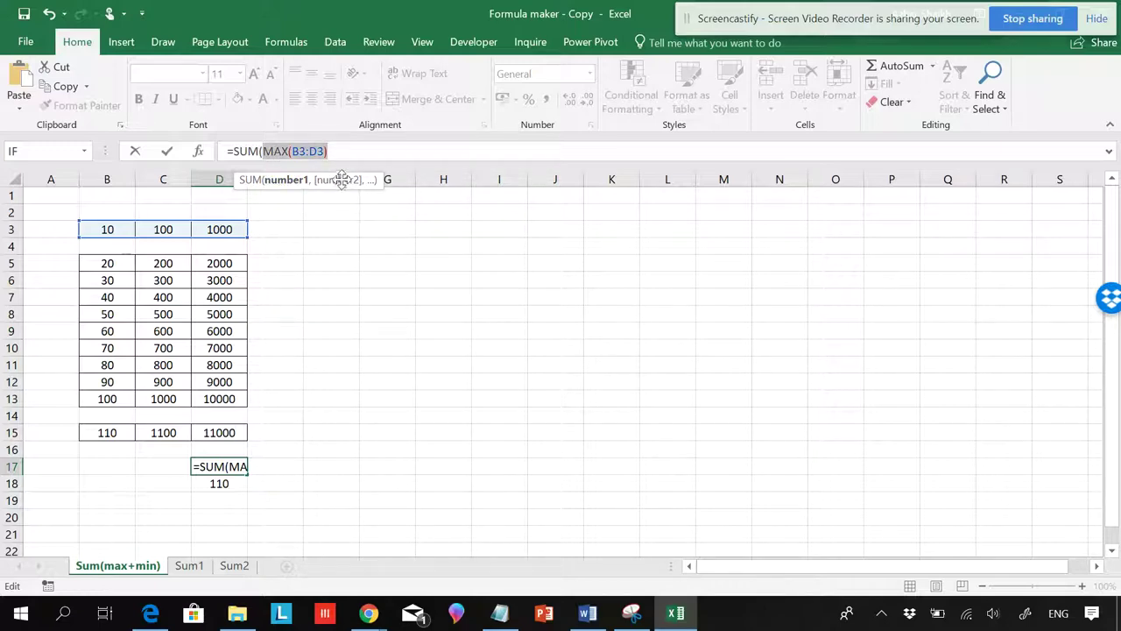
left_click(352, 152)
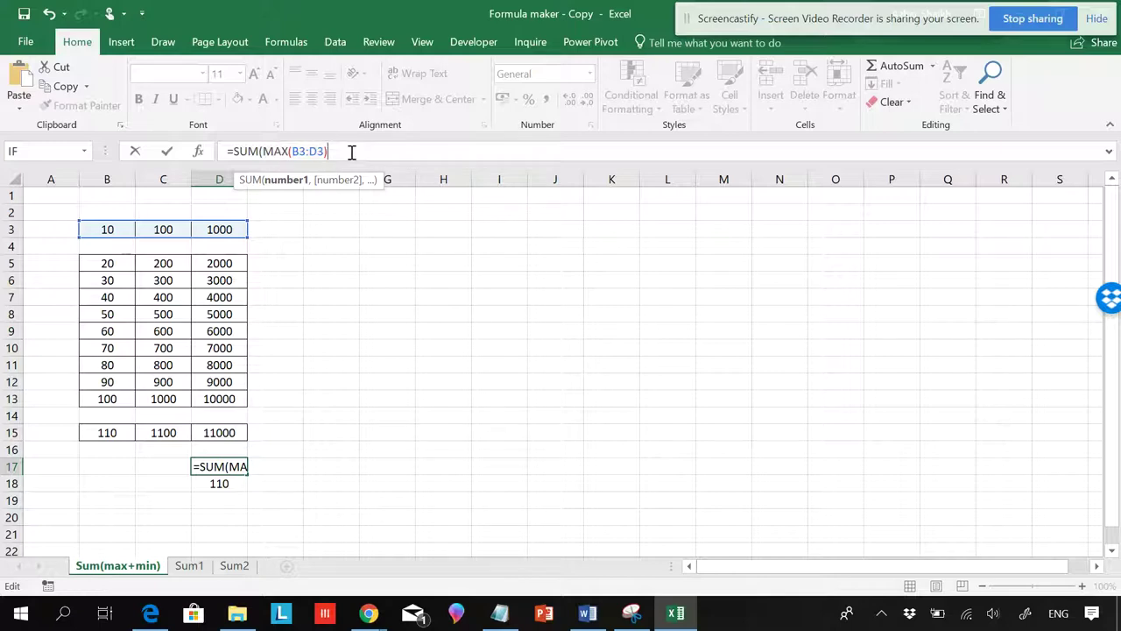
type(",")
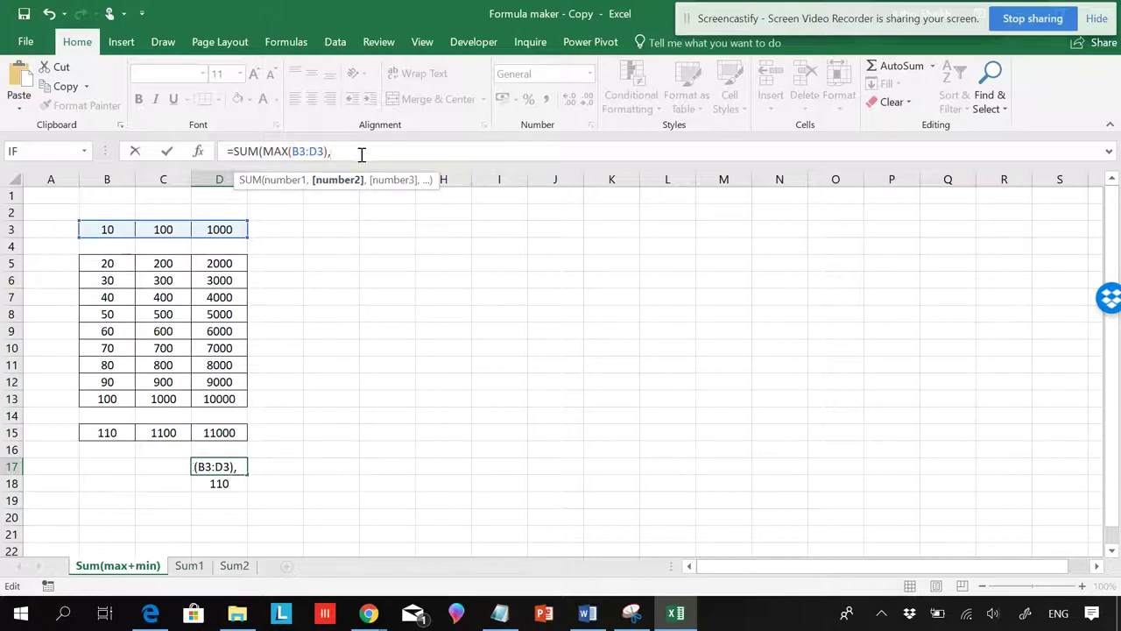
type("MIN(B15:D15)")
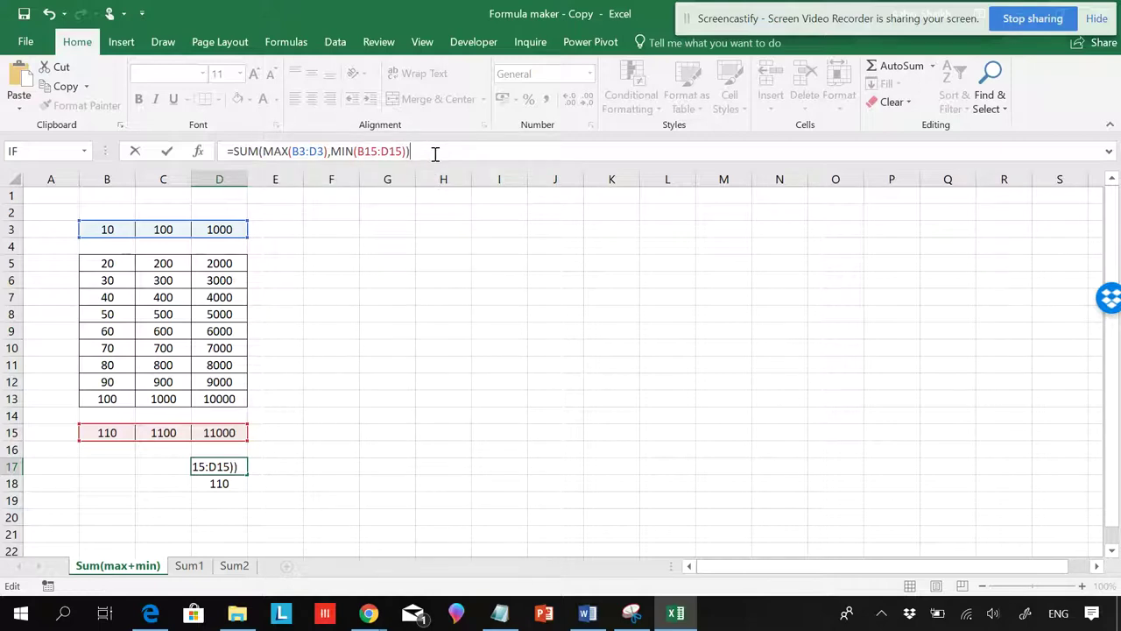
key("Return")
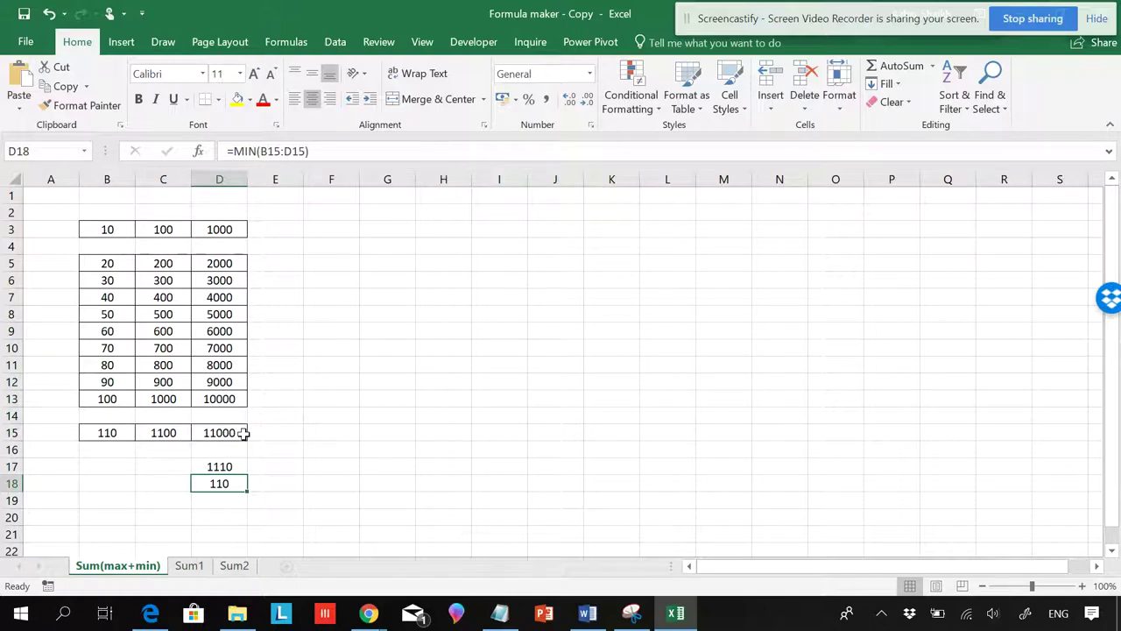
- Paste D17's combined formula into D18
left_click(238, 464)
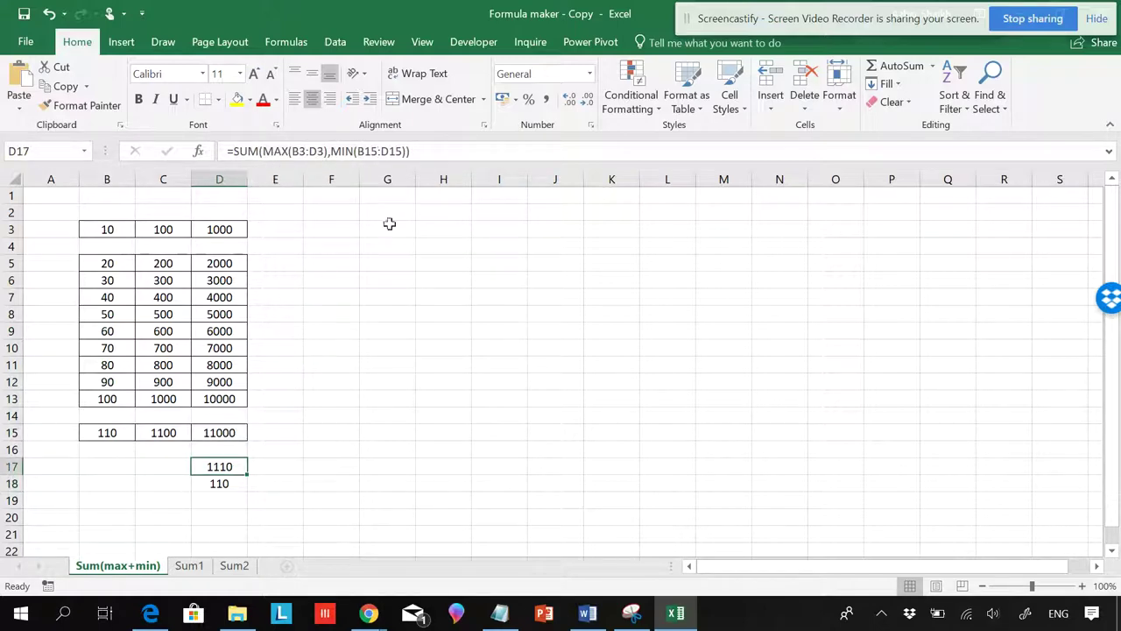
left_click(226, 484)
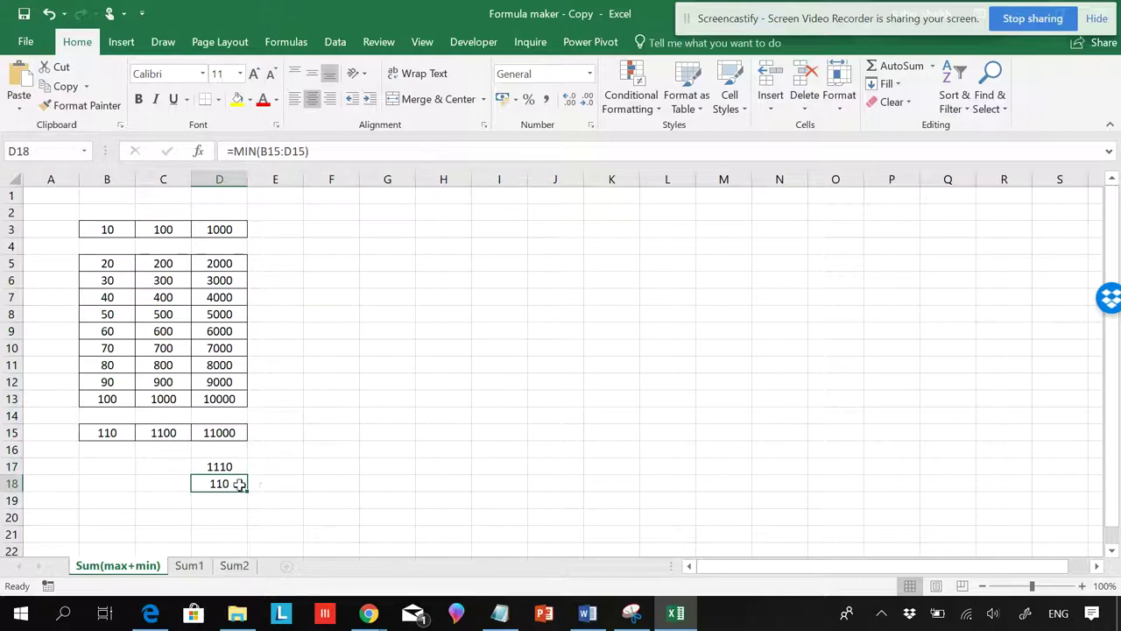
key("ctrl+v")
double_click(239, 484)
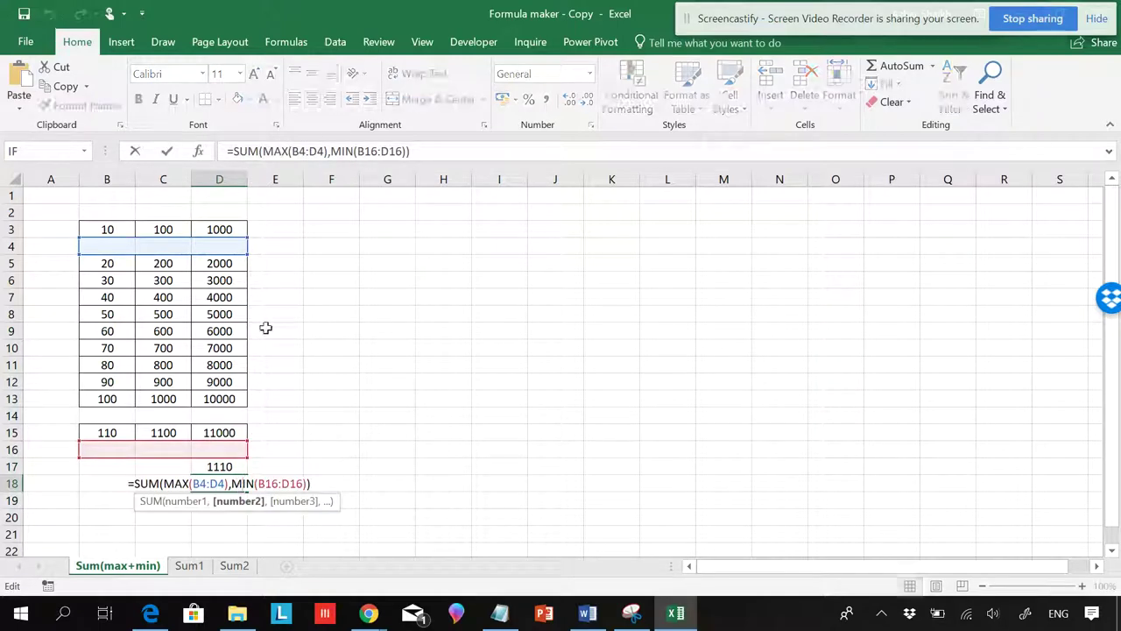
key("Escape")
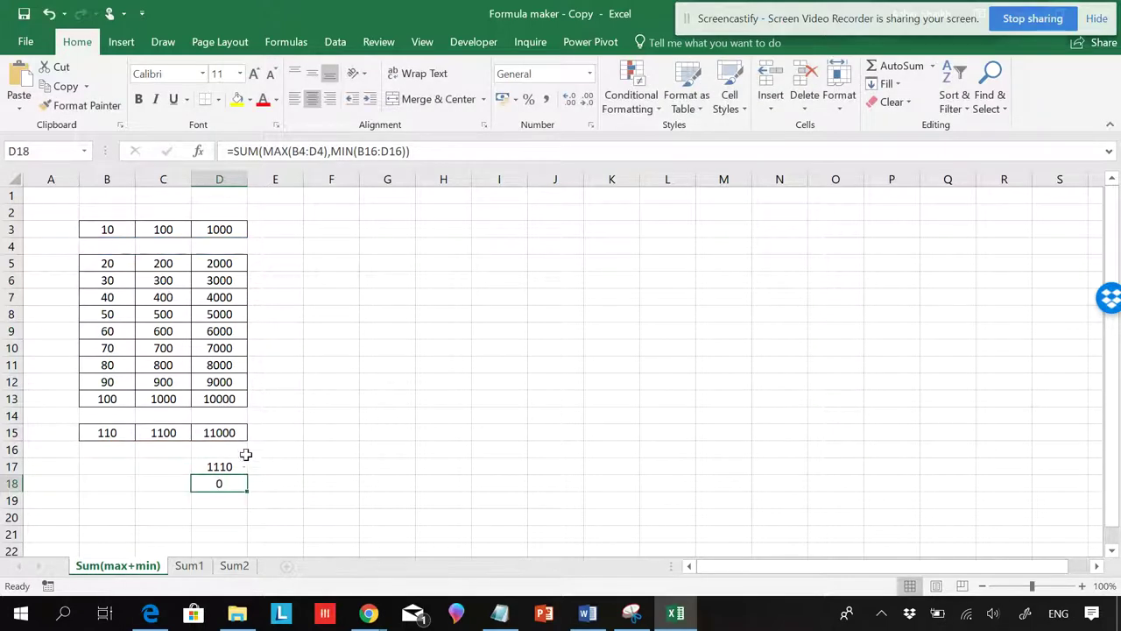
- Try making D17's B15:D15 reference absolute with F4, then cancel the edit
left_click(241, 465)
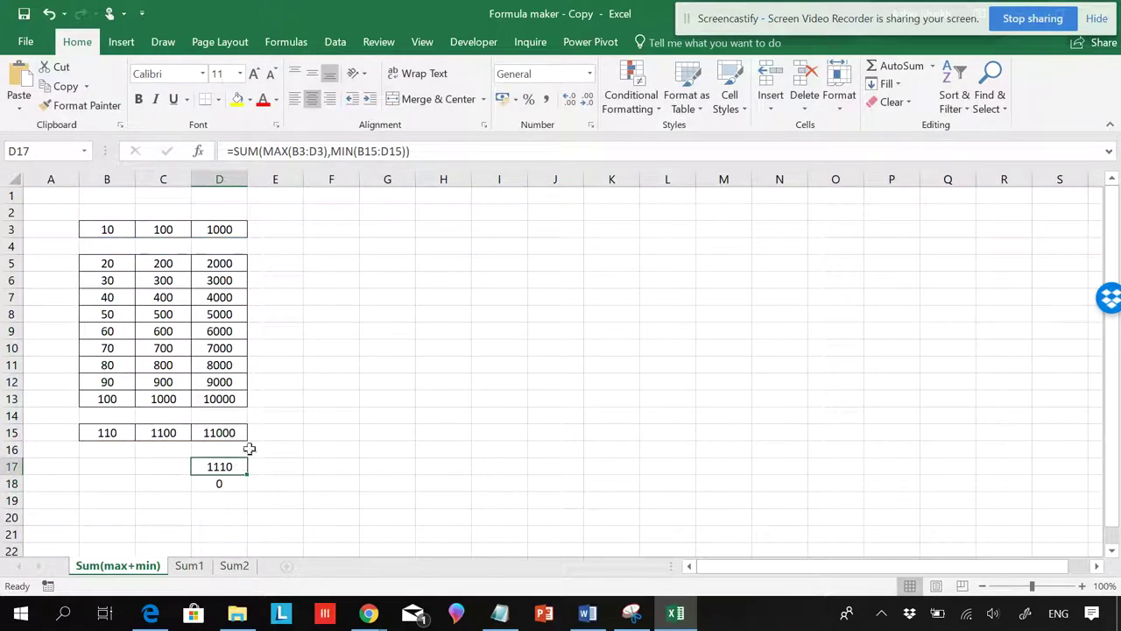
left_click(405, 150)
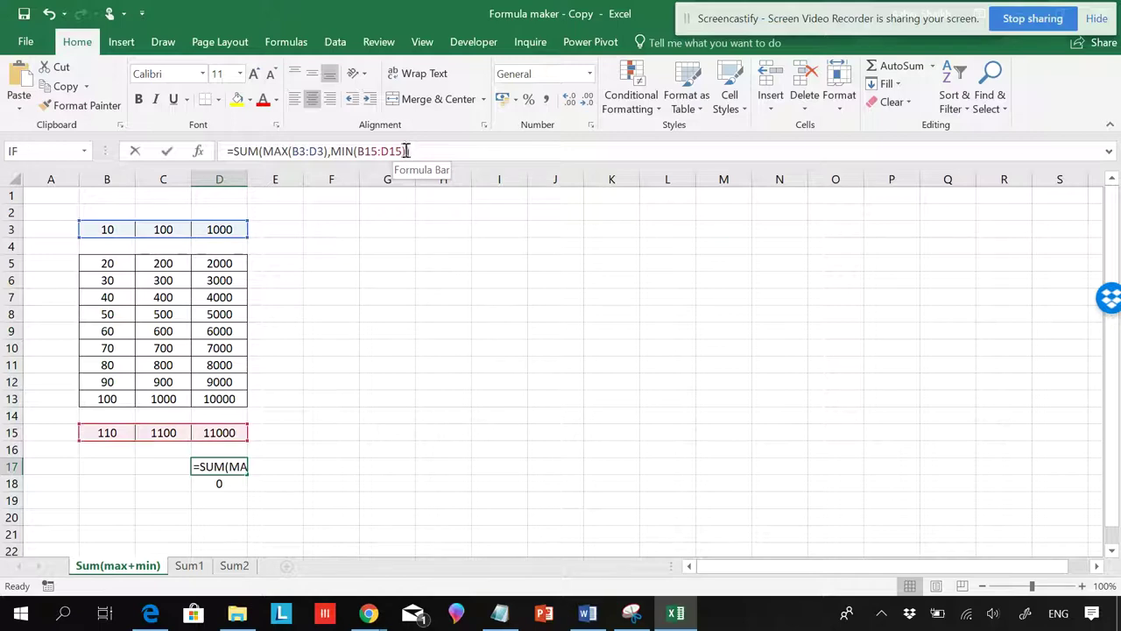
left_click_drag(406, 151, 358, 152)
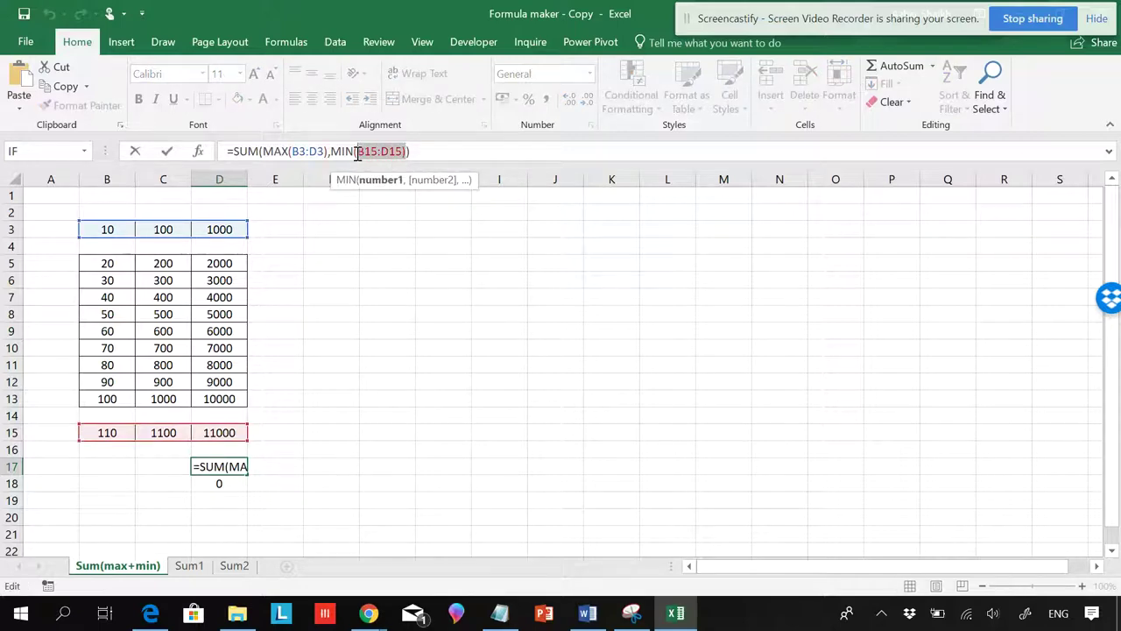
left_click_drag(406, 151, 361, 151)
key("F4")
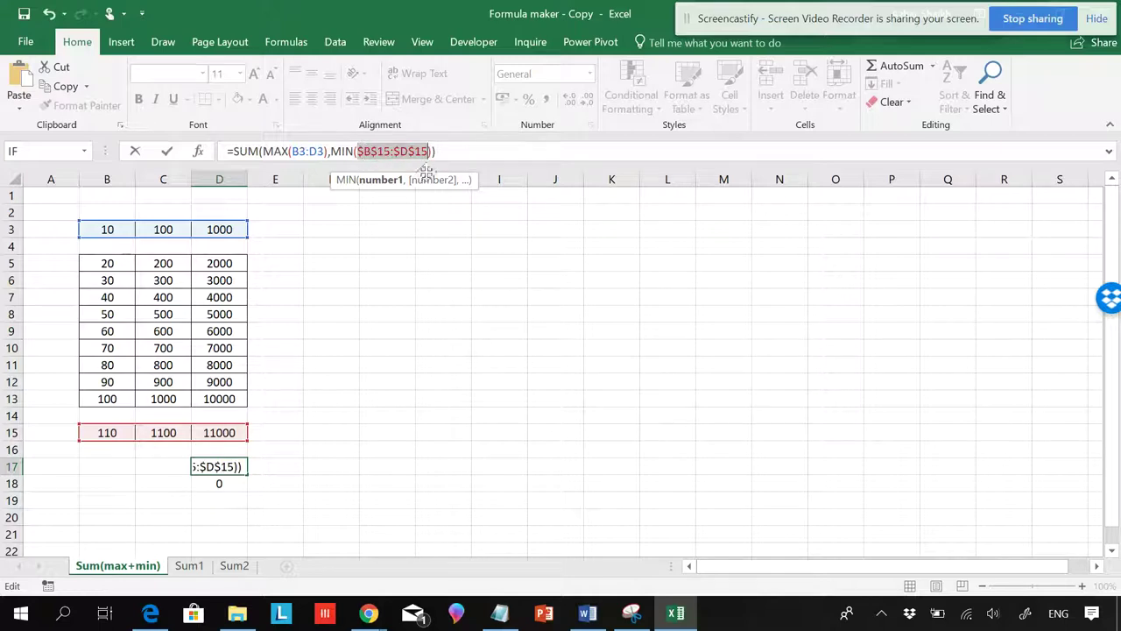
key("Escape")
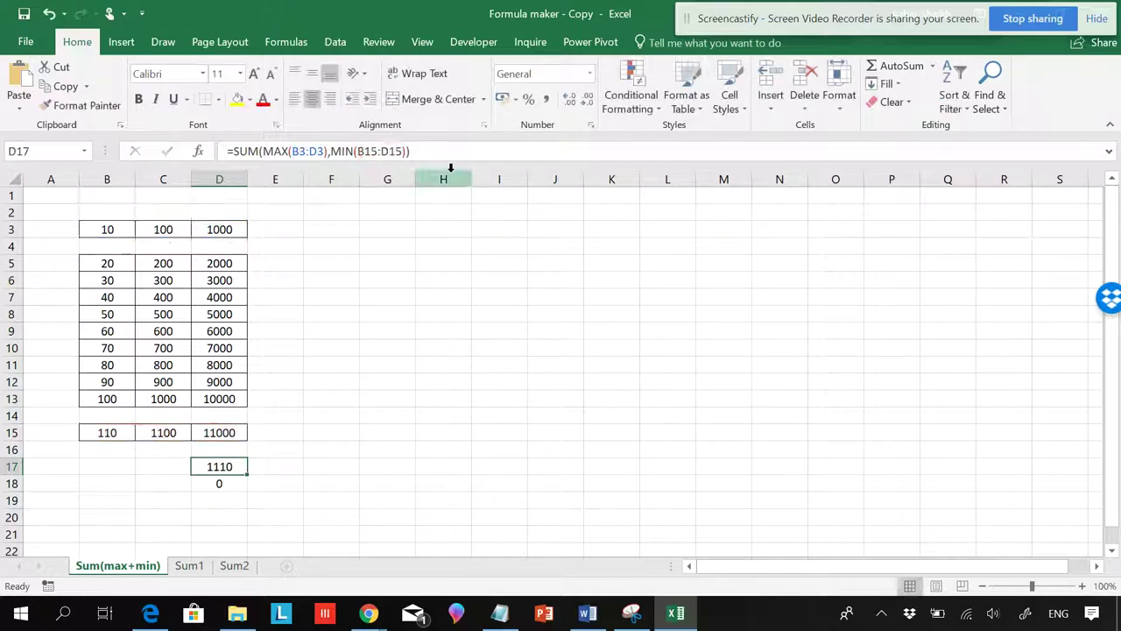
- Make both D17 ranges absolute: =SUM(MAX($B$3:$D$3),MIN($B$15:$D$15))
left_click(321, 158)
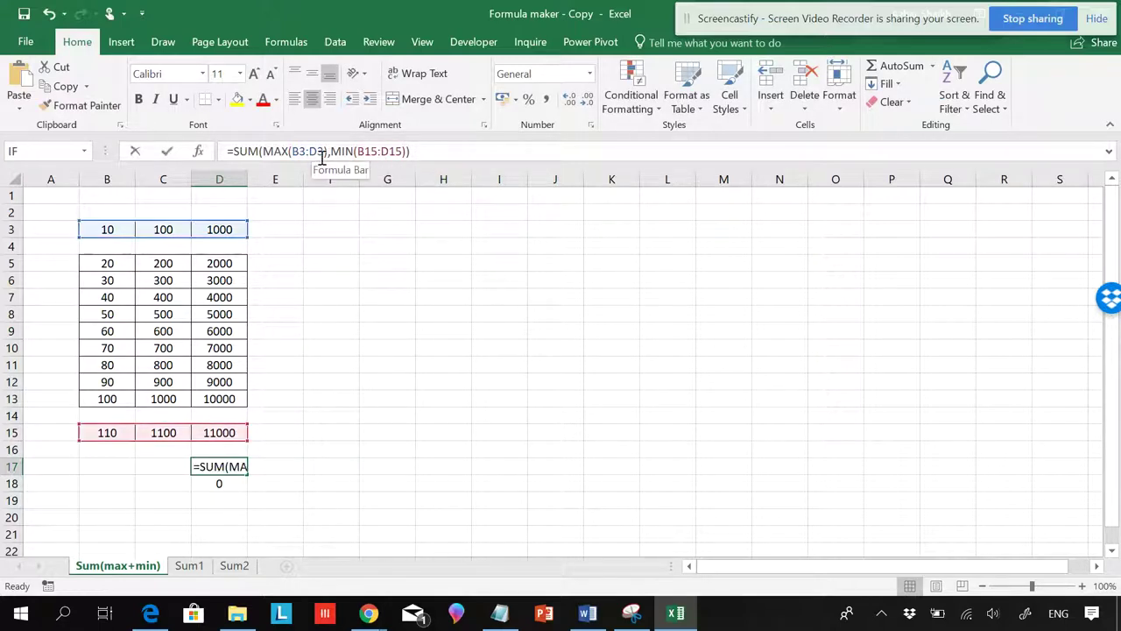
left_click_drag(320, 155, 299, 153)
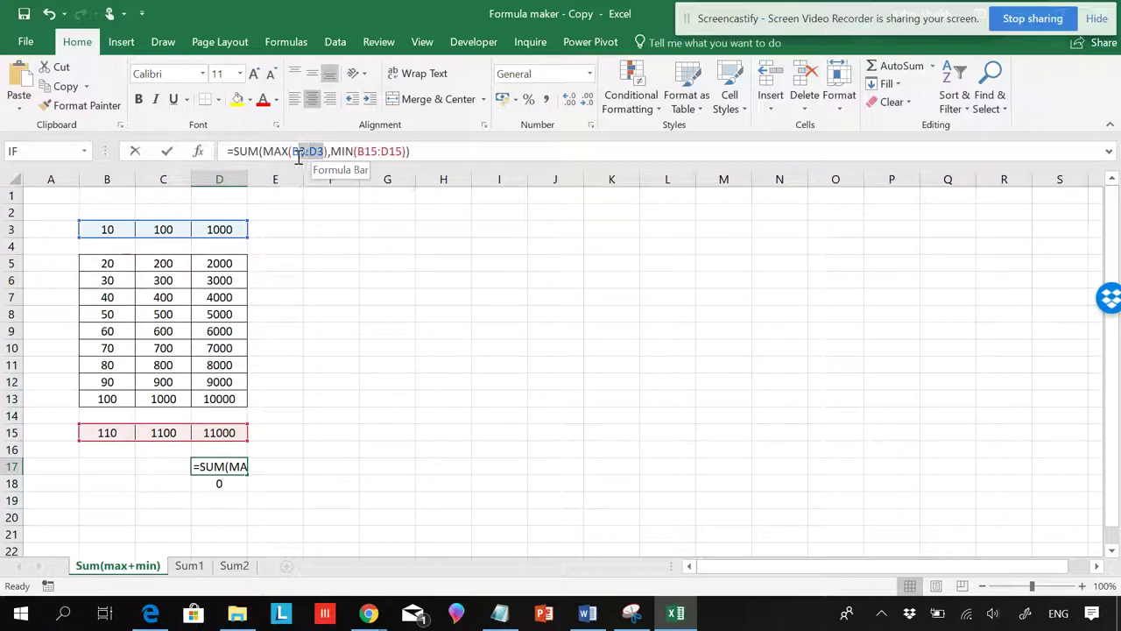
left_click(416, 147)
left_click_drag(425, 152, 237, 152)
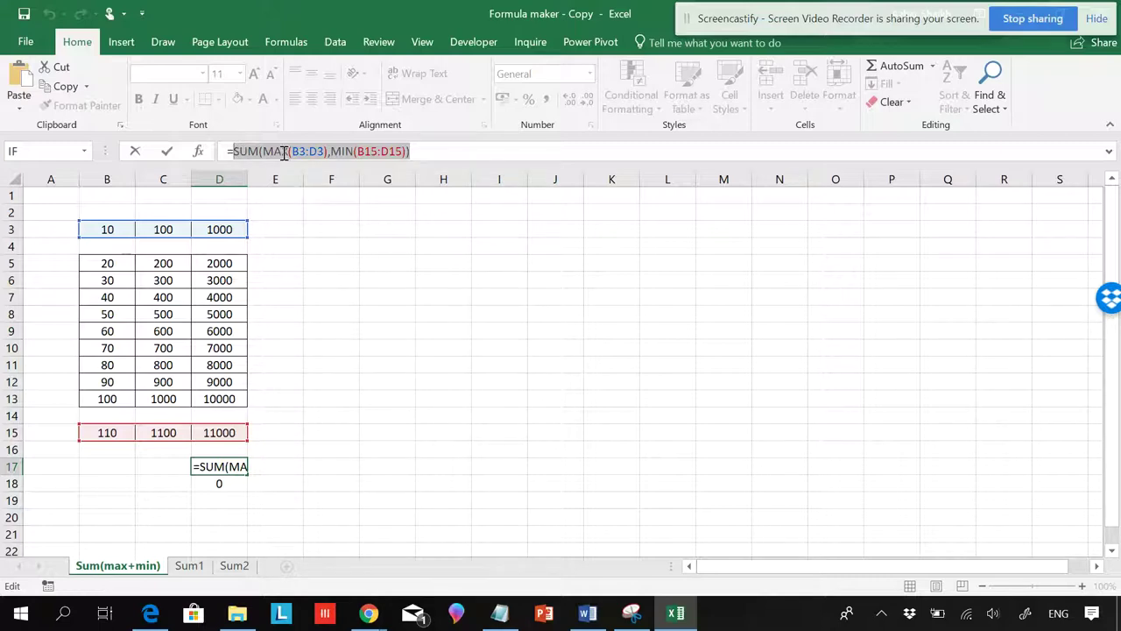
key("F4")
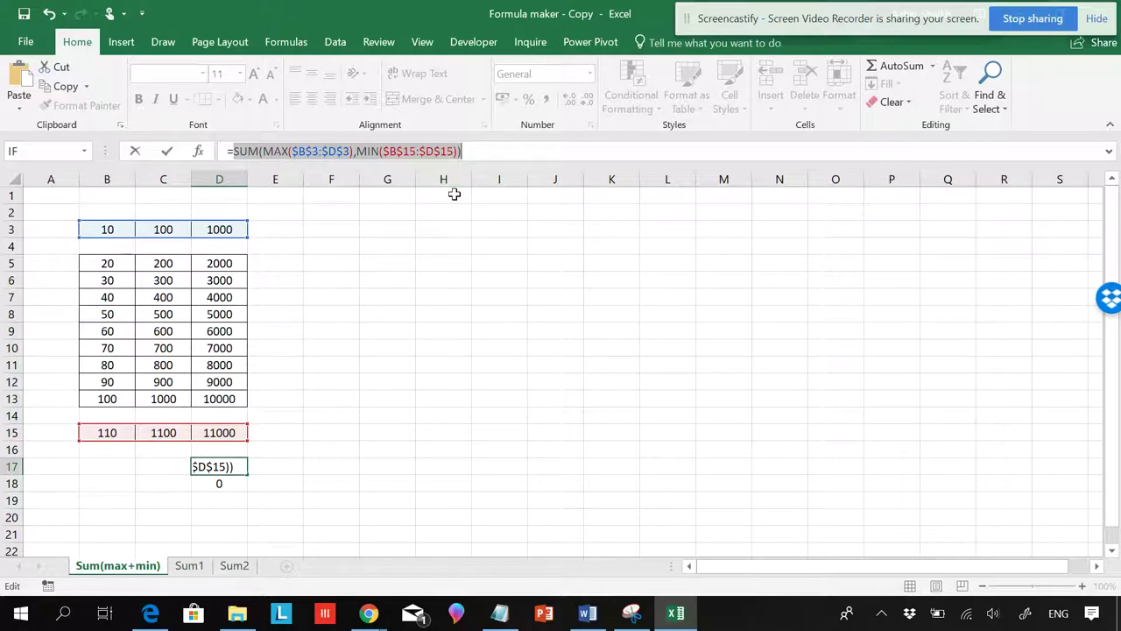
key("Return")
left_click(244, 473)
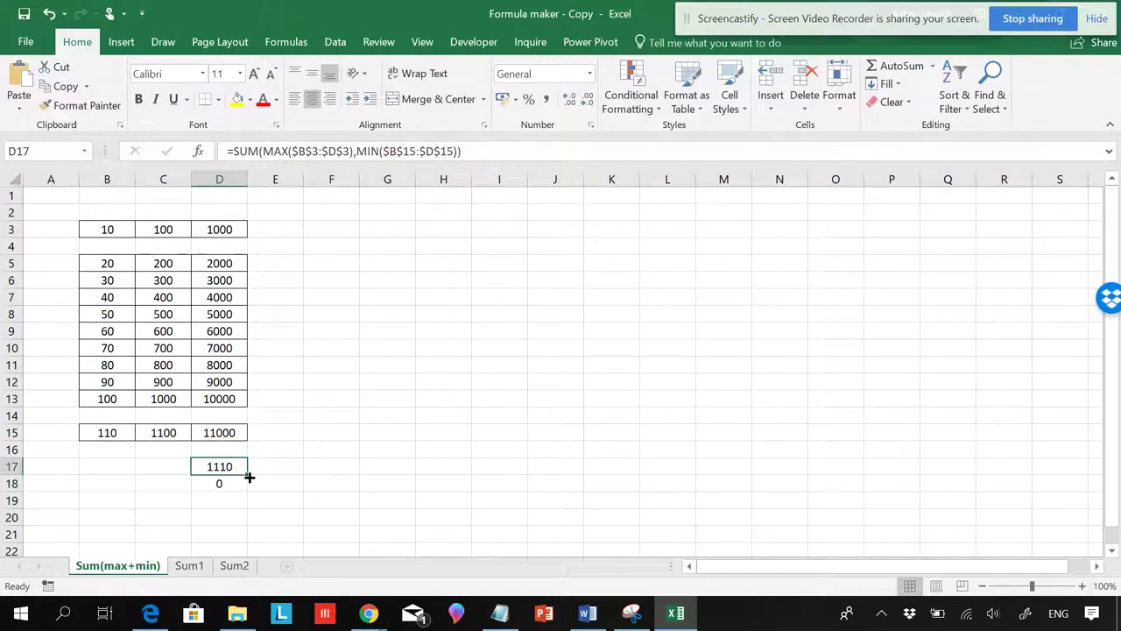
- Fill D17 down to D18 and replace the comma before MIN with a minus, giving 890
left_click_drag(249, 478, 248, 488)
left_click(237, 484)
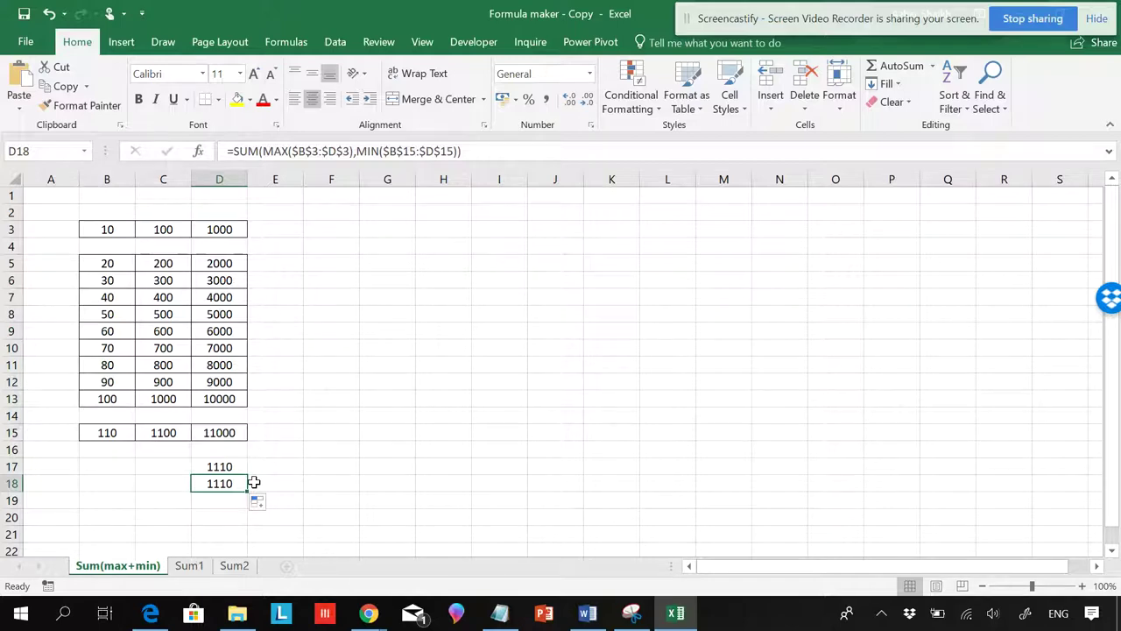
left_click(356, 151)
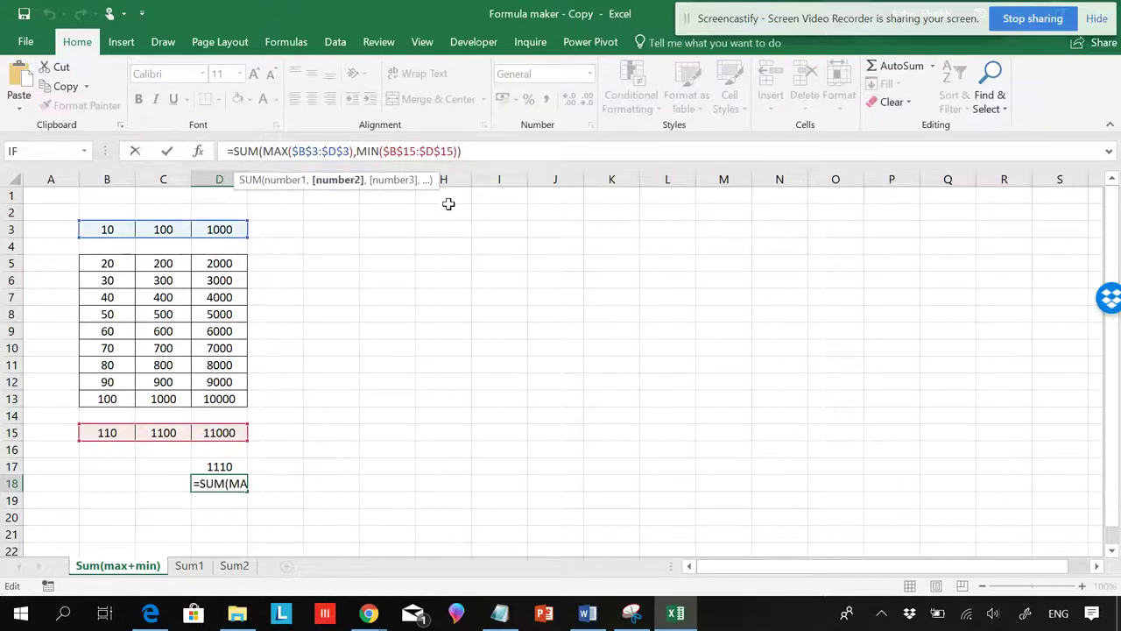
key("BackSpace")
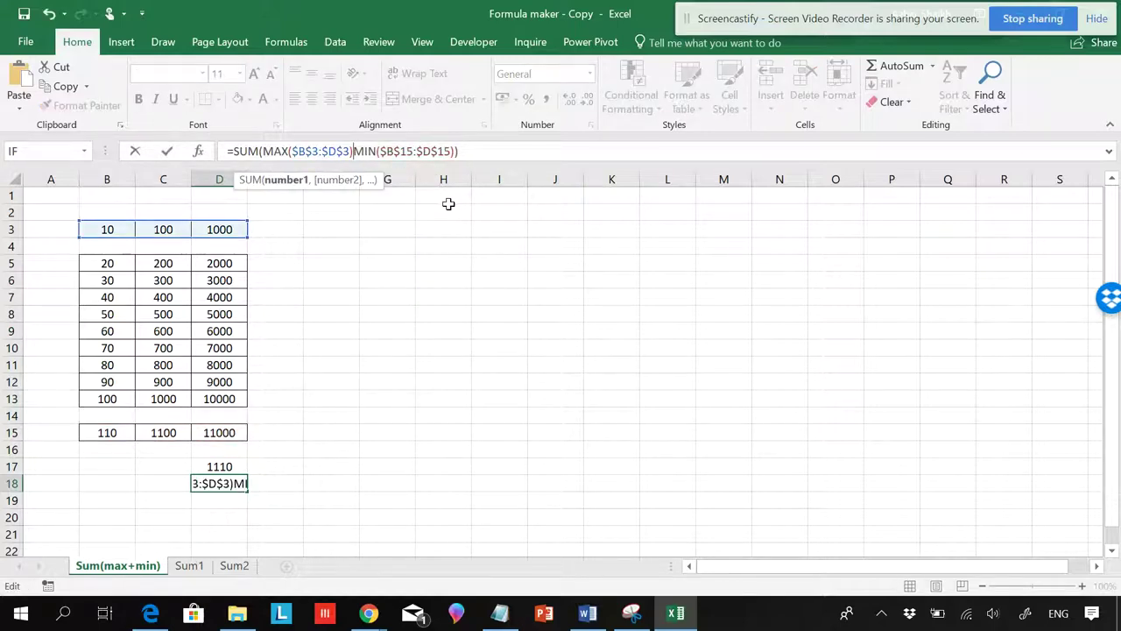
type("-")
key("Return")
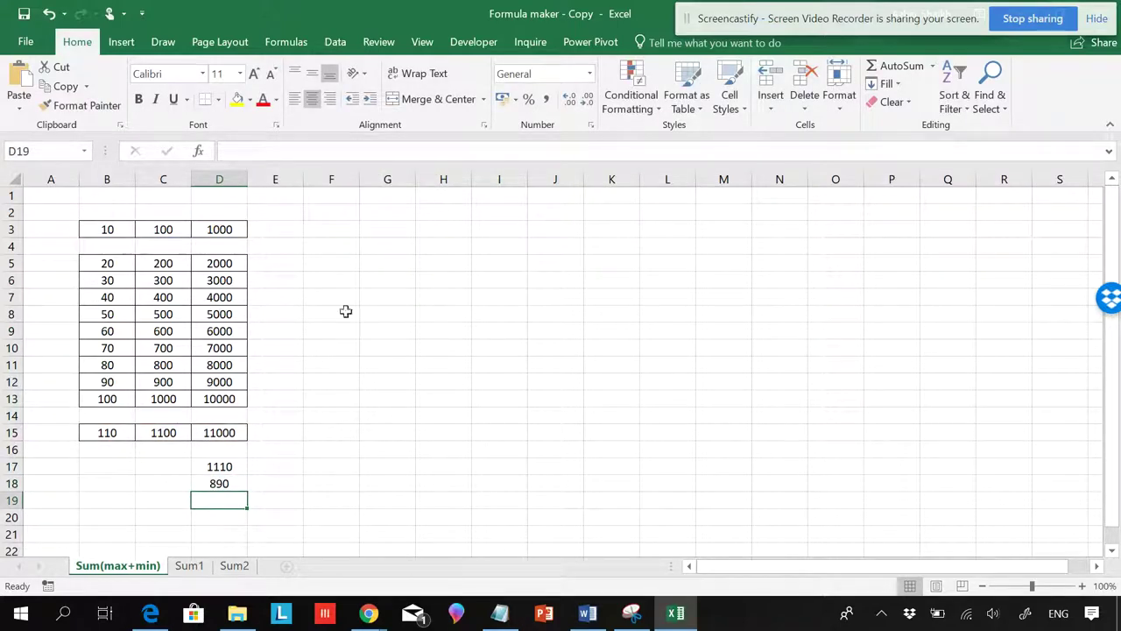
left_click(232, 476)
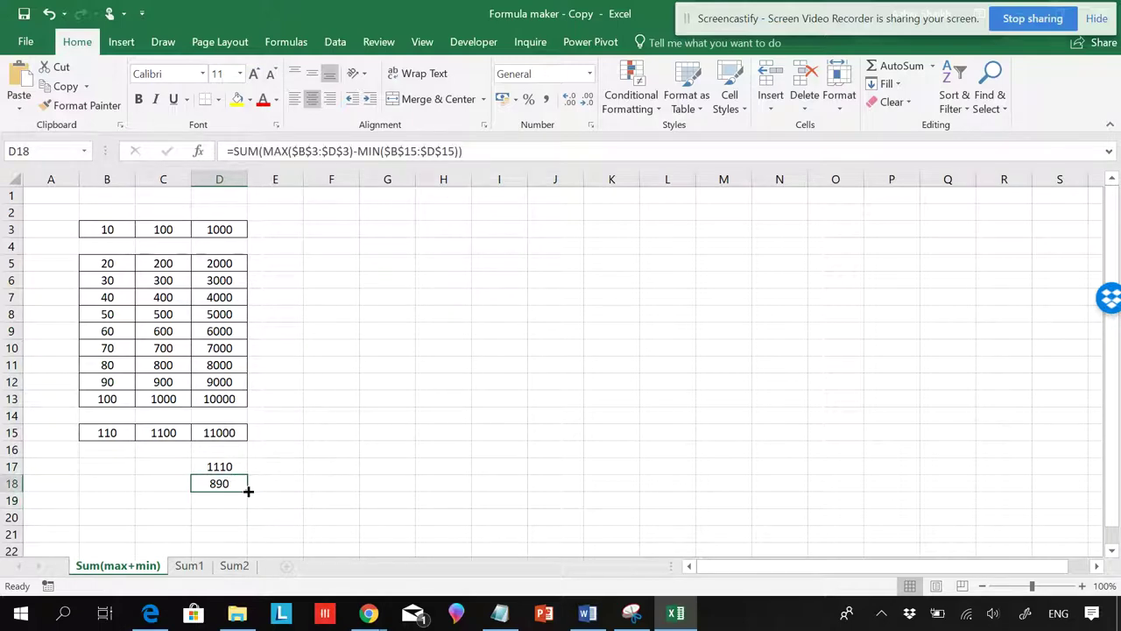
- Fill D18 down to D19 and change the minus before MIN to a plus, giving 1110
left_click_drag(247, 494, 239, 501)
left_click(239, 500)
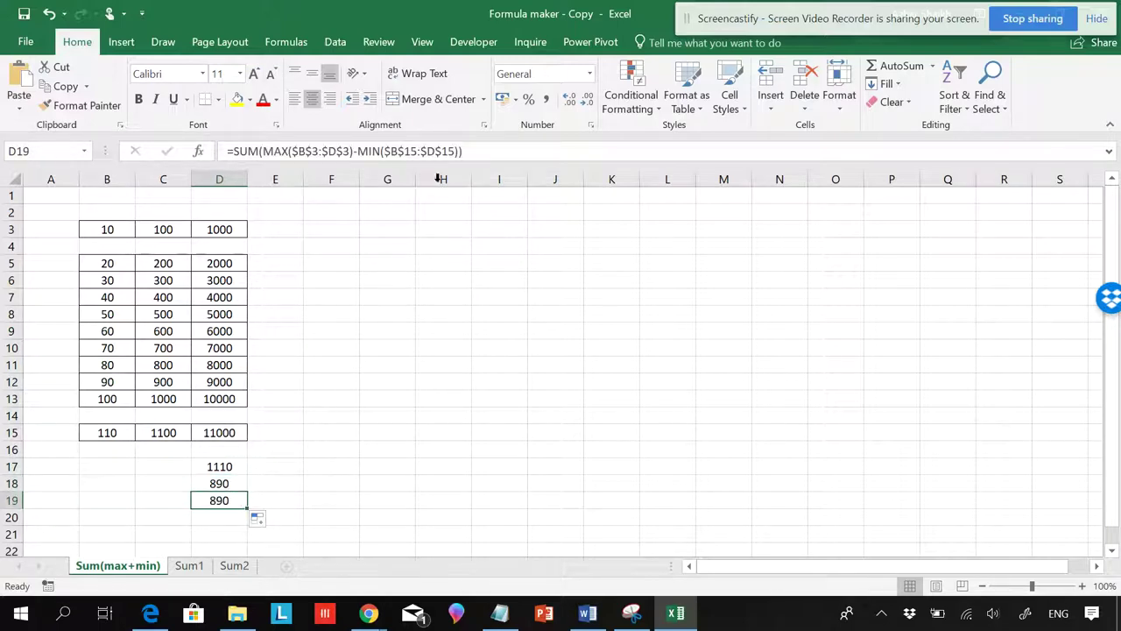
left_click(361, 150)
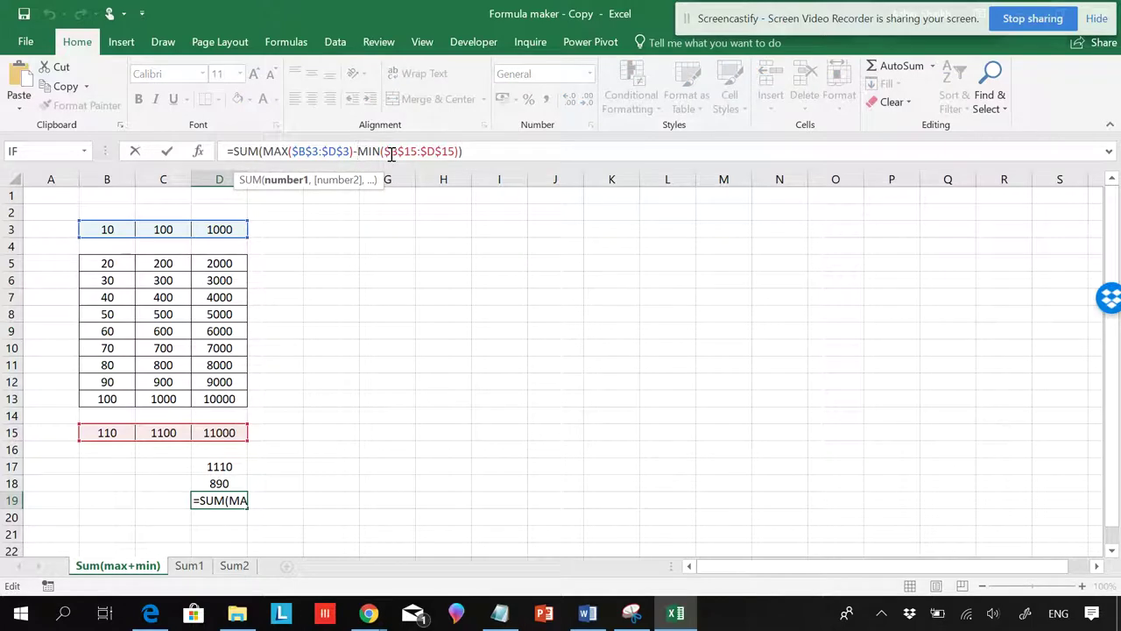
key("BackSpace")
type("+")
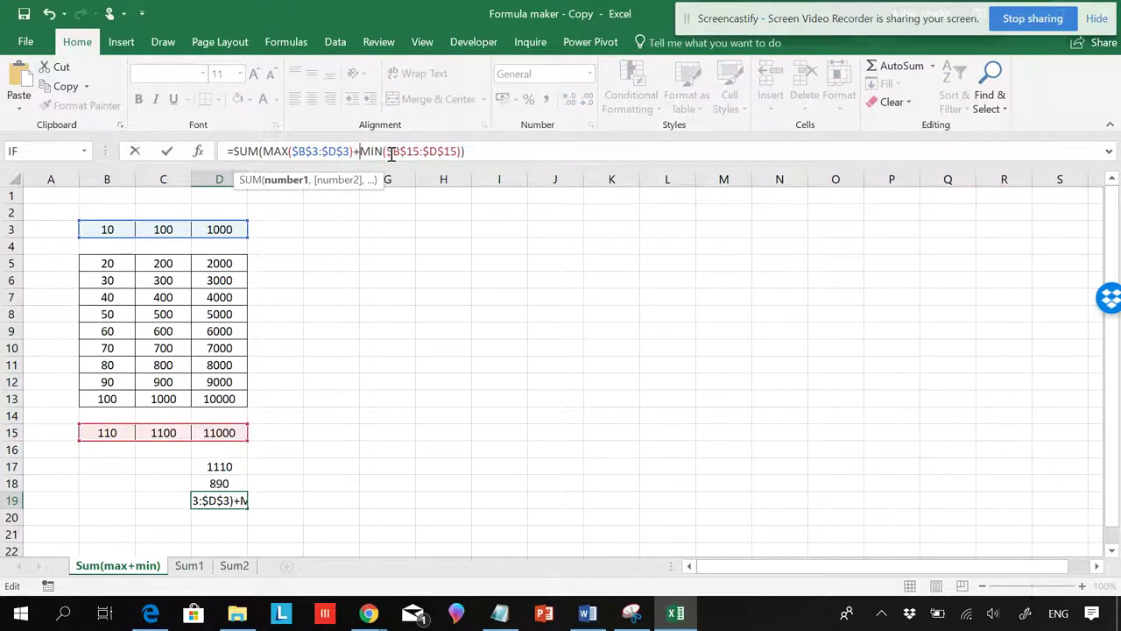
key("Return")
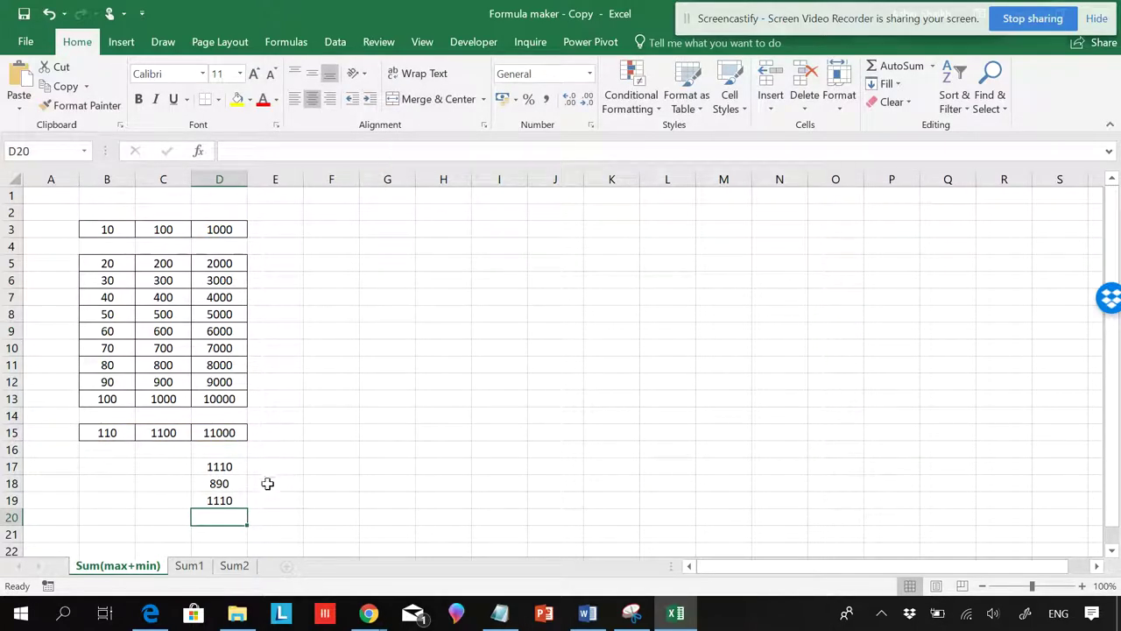
left_click(235, 500)
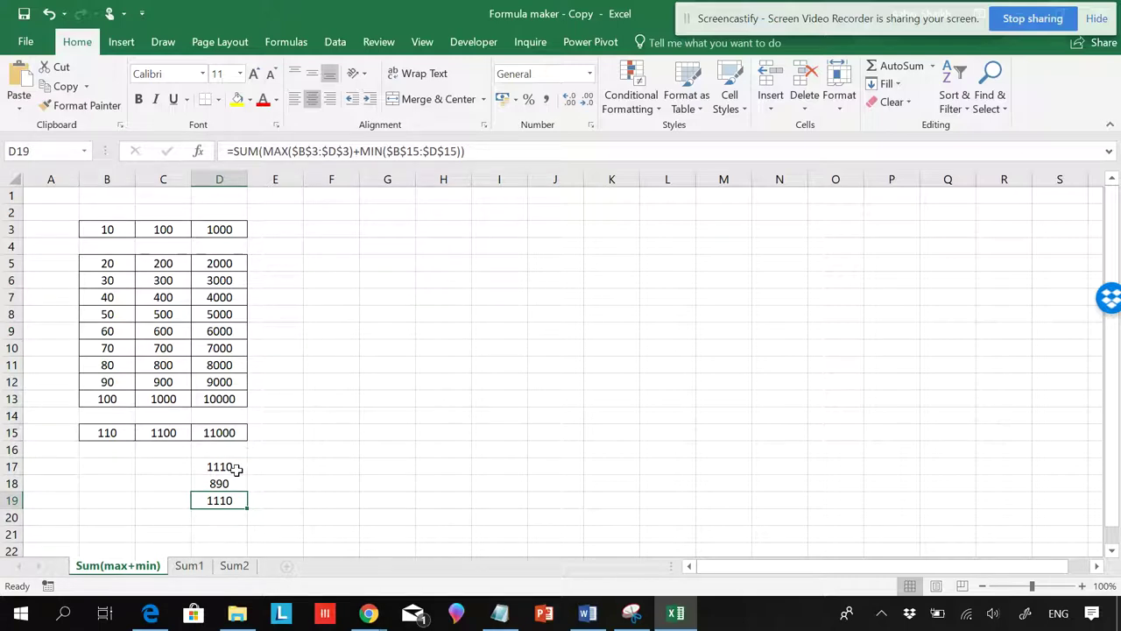
left_click(237, 466)
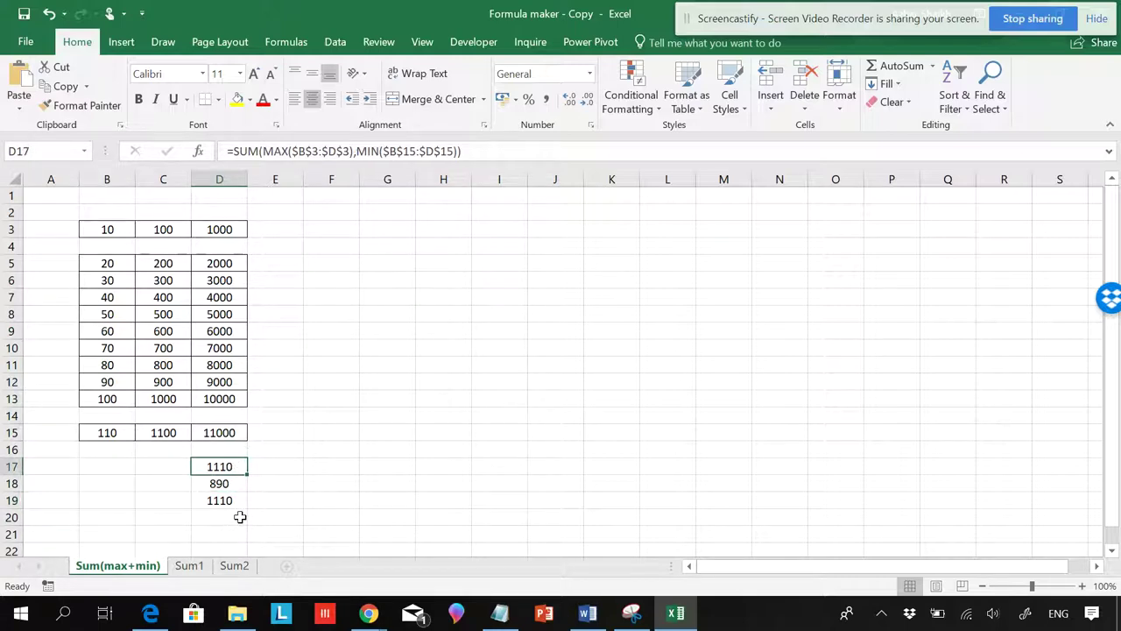
left_click(242, 500)
left_click(236, 467)
left_click(237, 497)
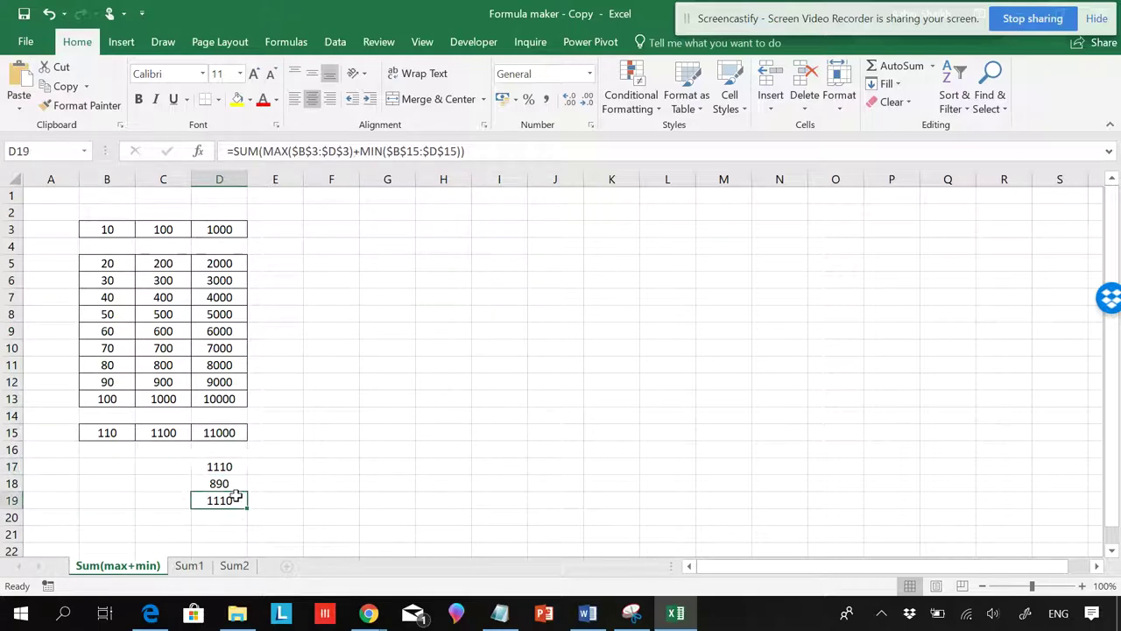
left_click(235, 465)
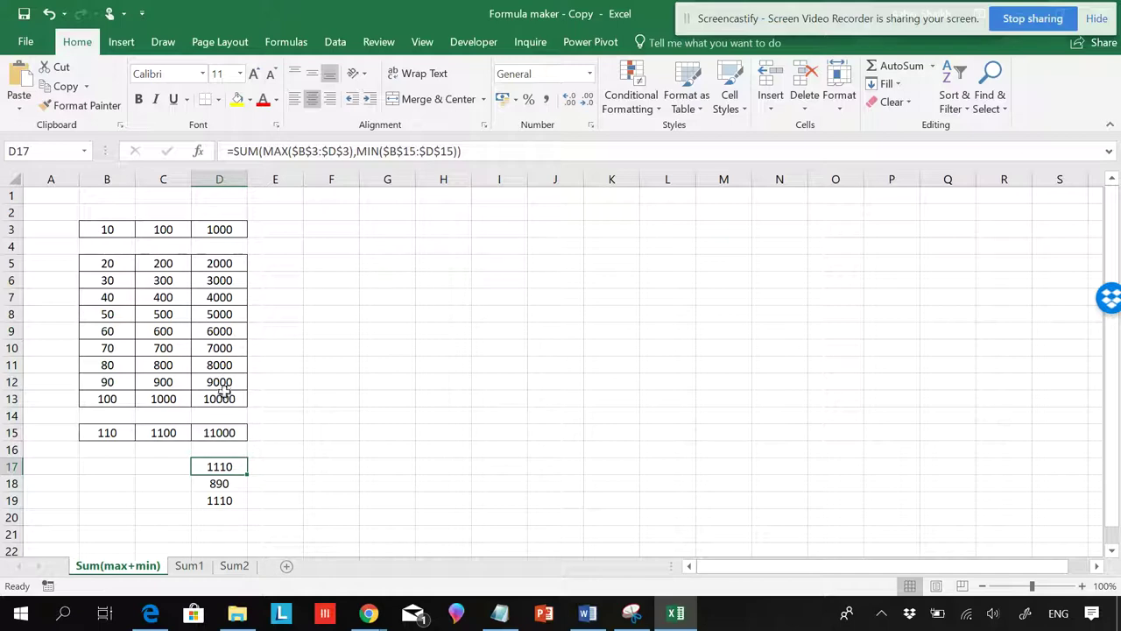
left_click(188, 566)
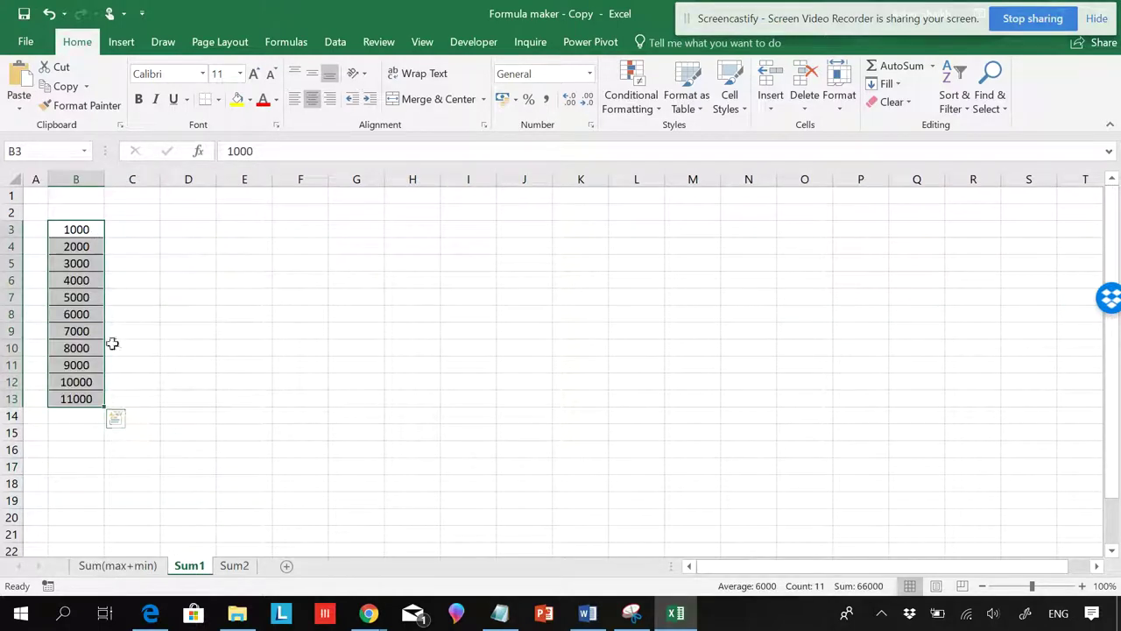
left_click(154, 568)
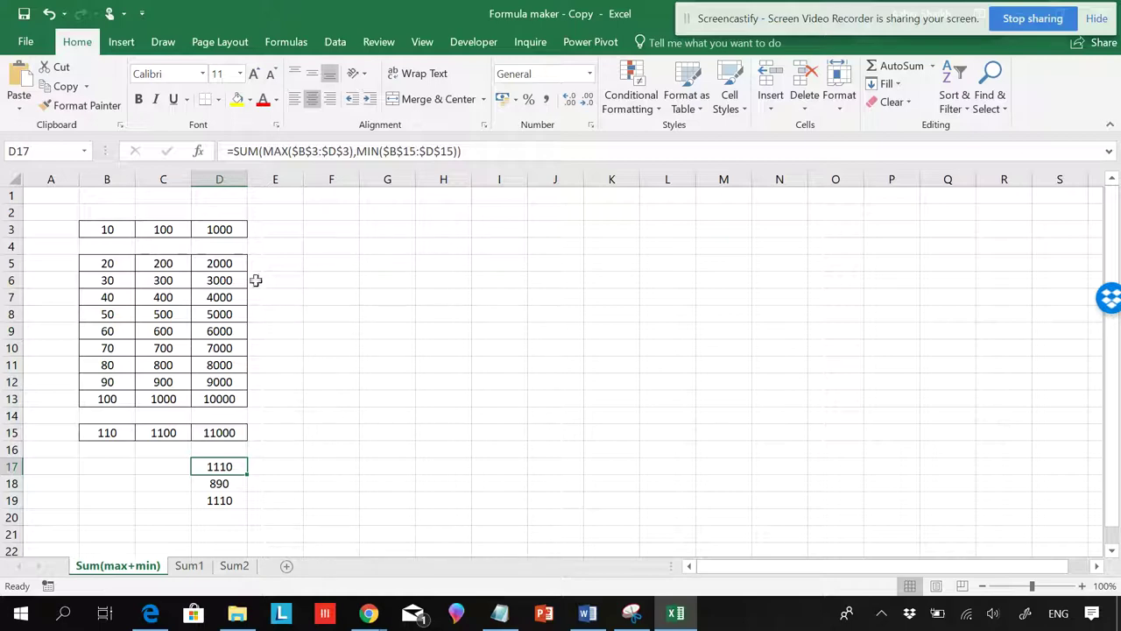
- Start F5's formula as =SUM(SUM(D5:D13, with column D nested in a second SUM
left_click(324, 264)
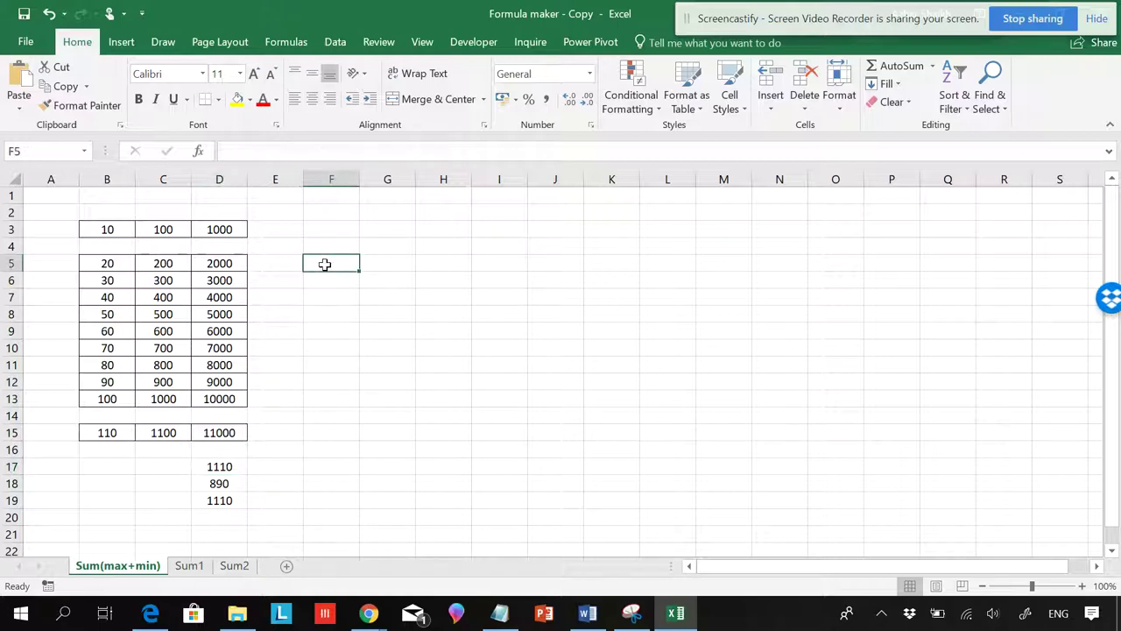
type("=")
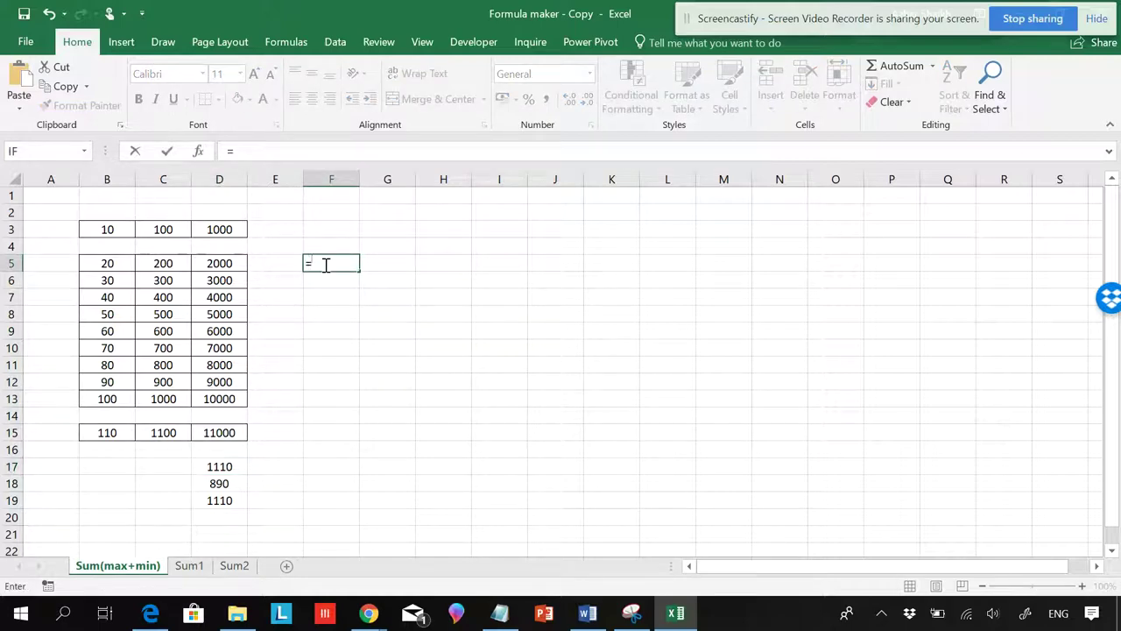
type("SUM")
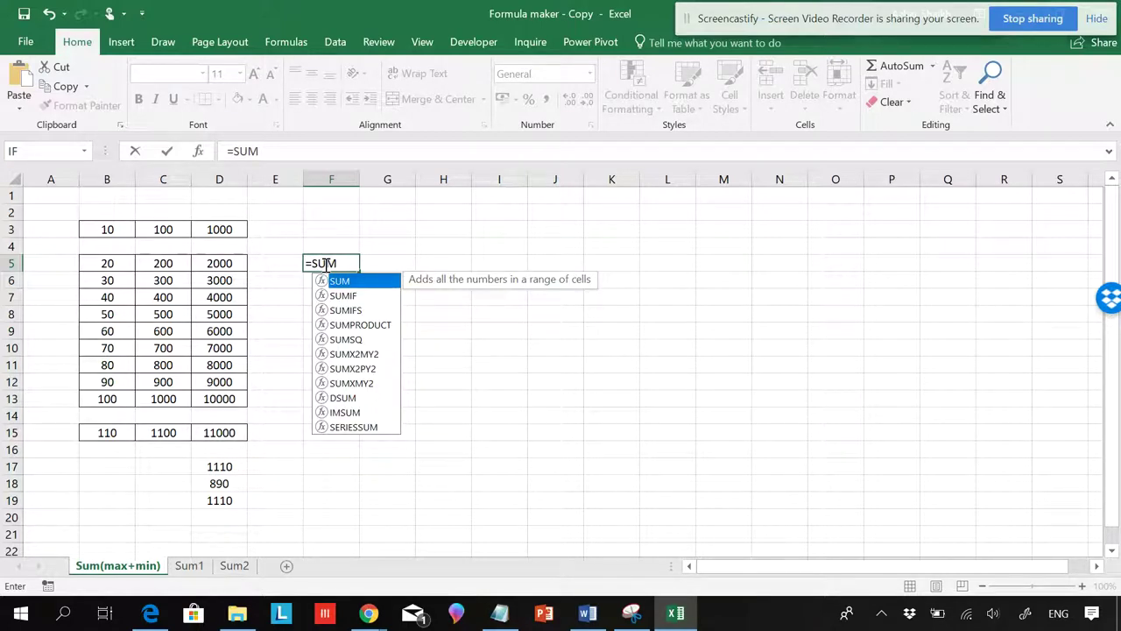
type("(")
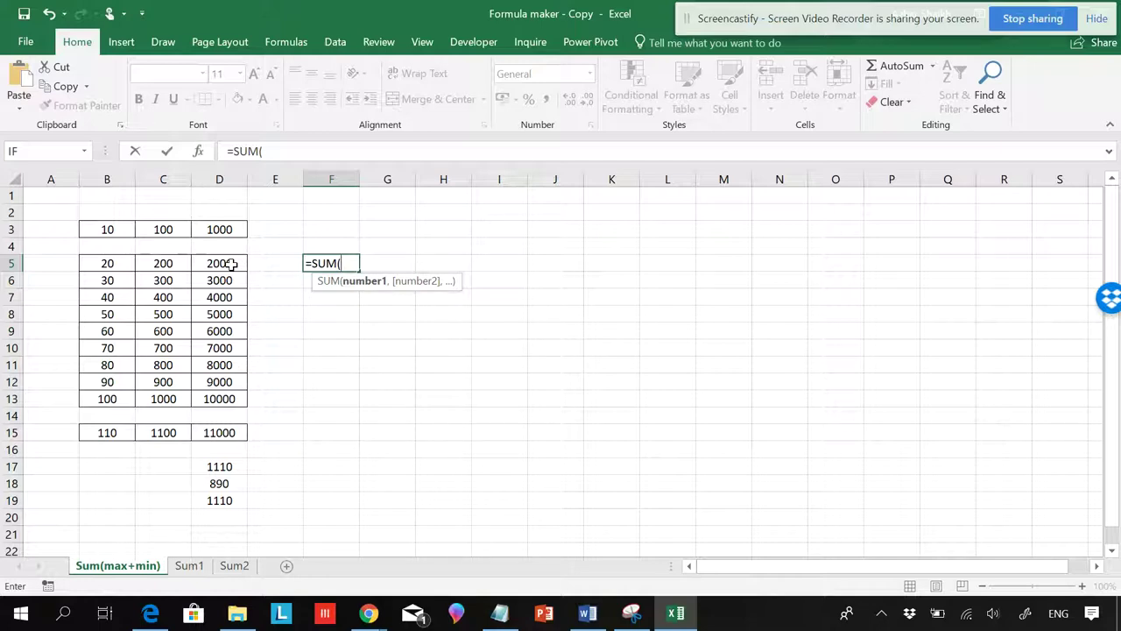
type("SUM(")
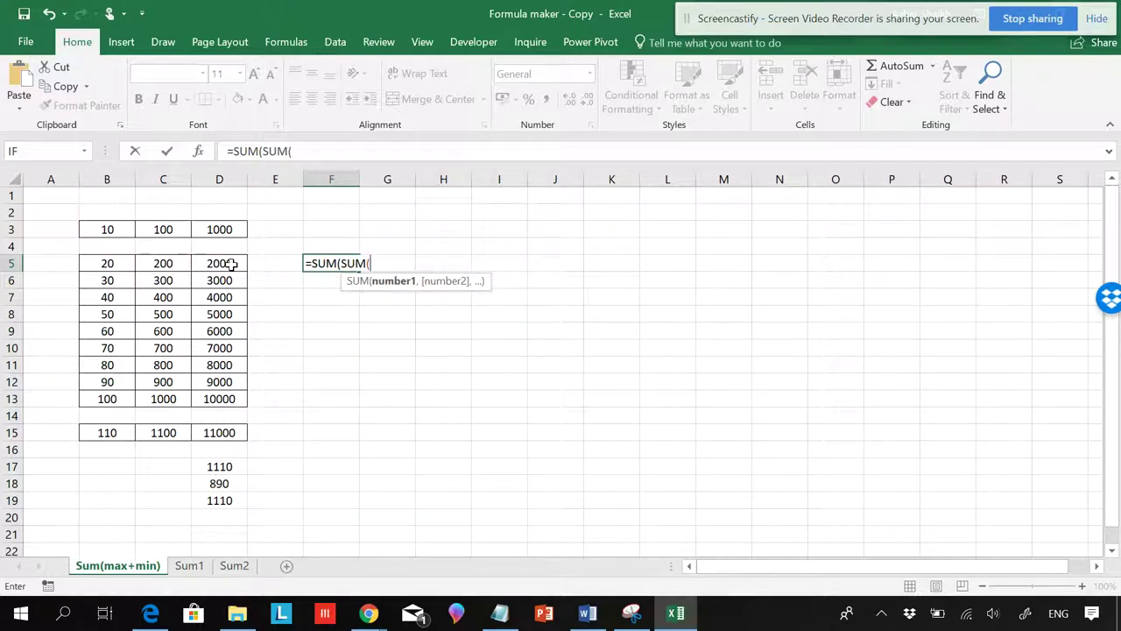
left_click_drag(231, 263, 219, 405)
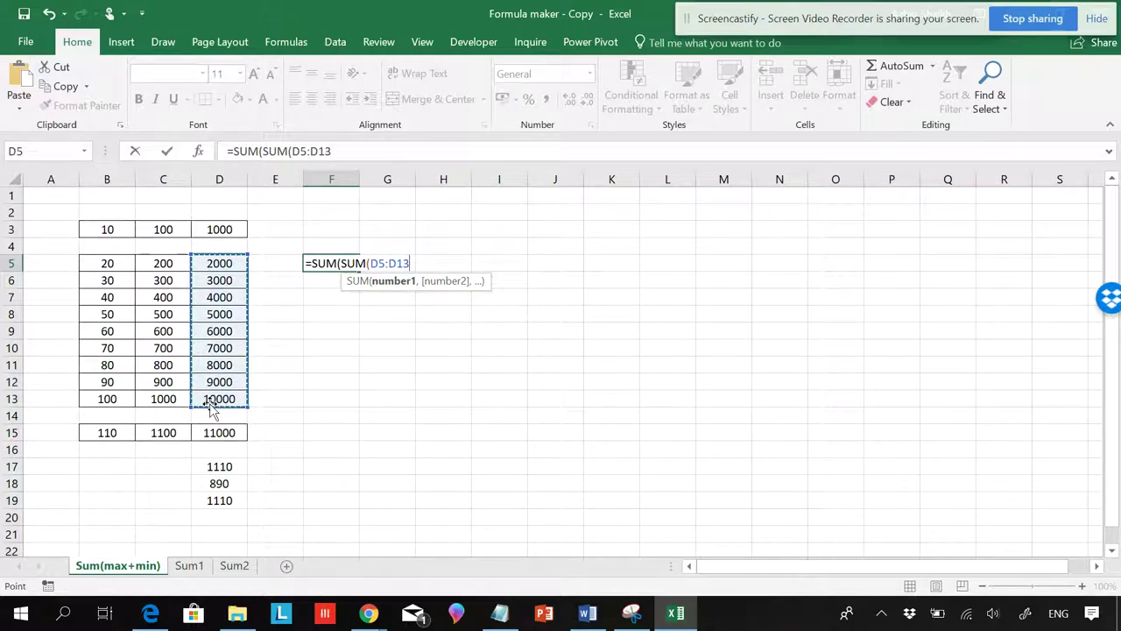
type(",")
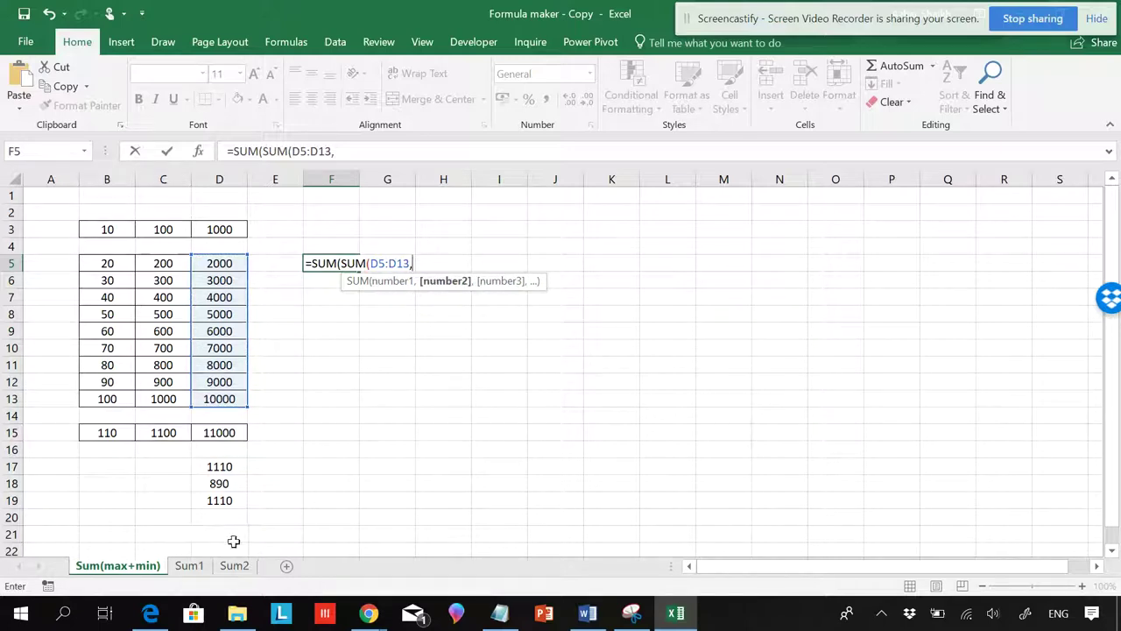
- Add a SUM of sheet Sum1's B3:B13 to F5's formula, followed by ,SUM(
left_click(190, 566)
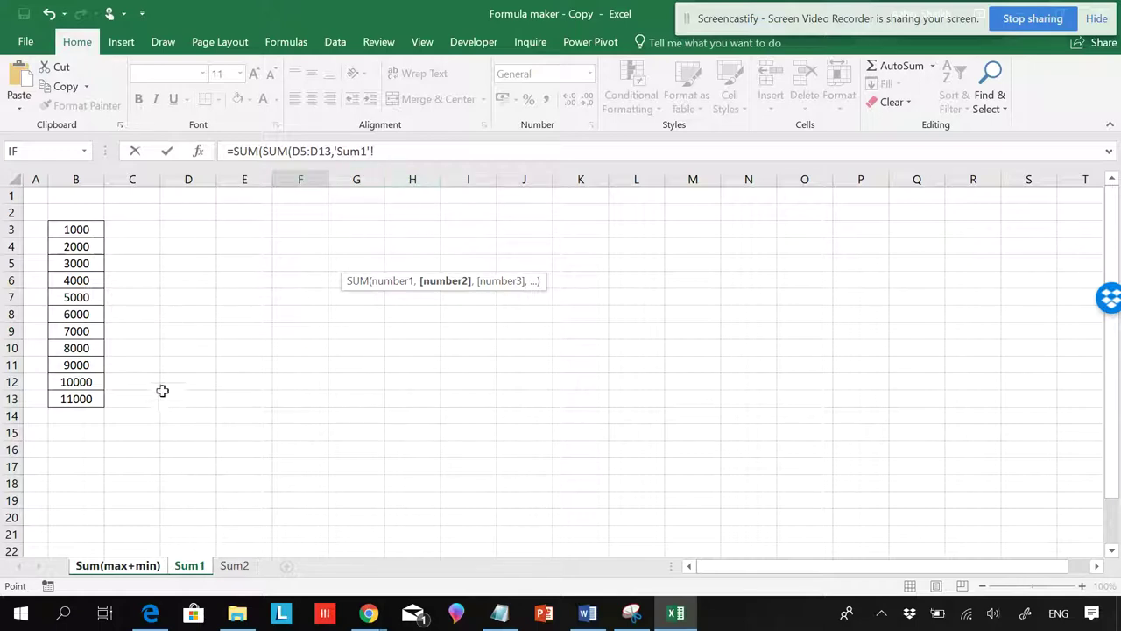
left_click(333, 151)
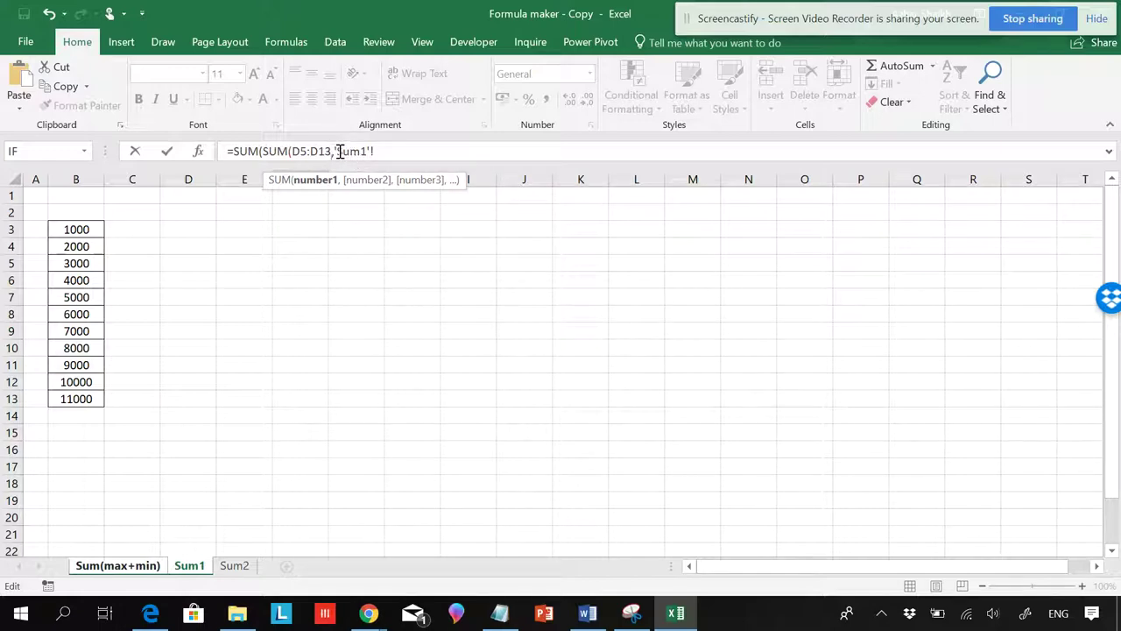
left_click(342, 151)
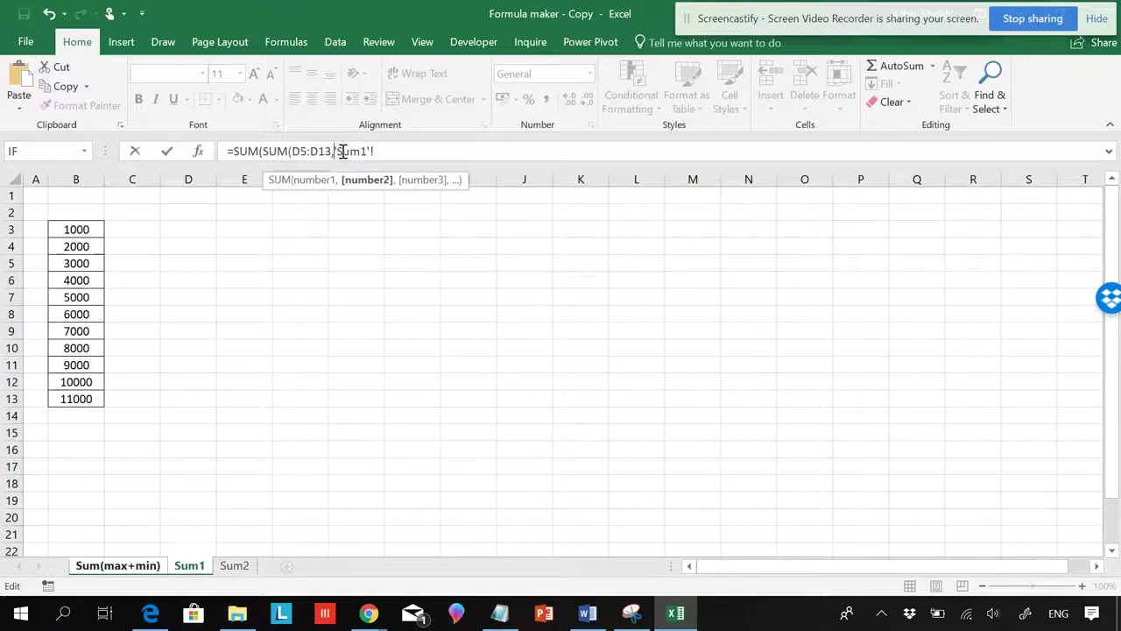
type("SUM")
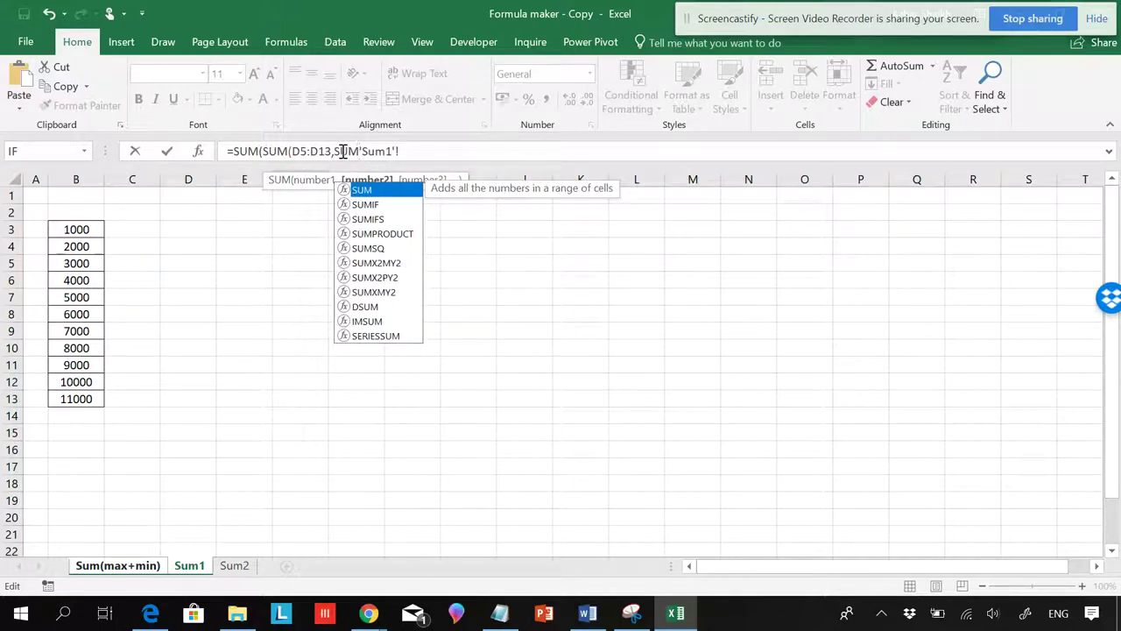
type("(")
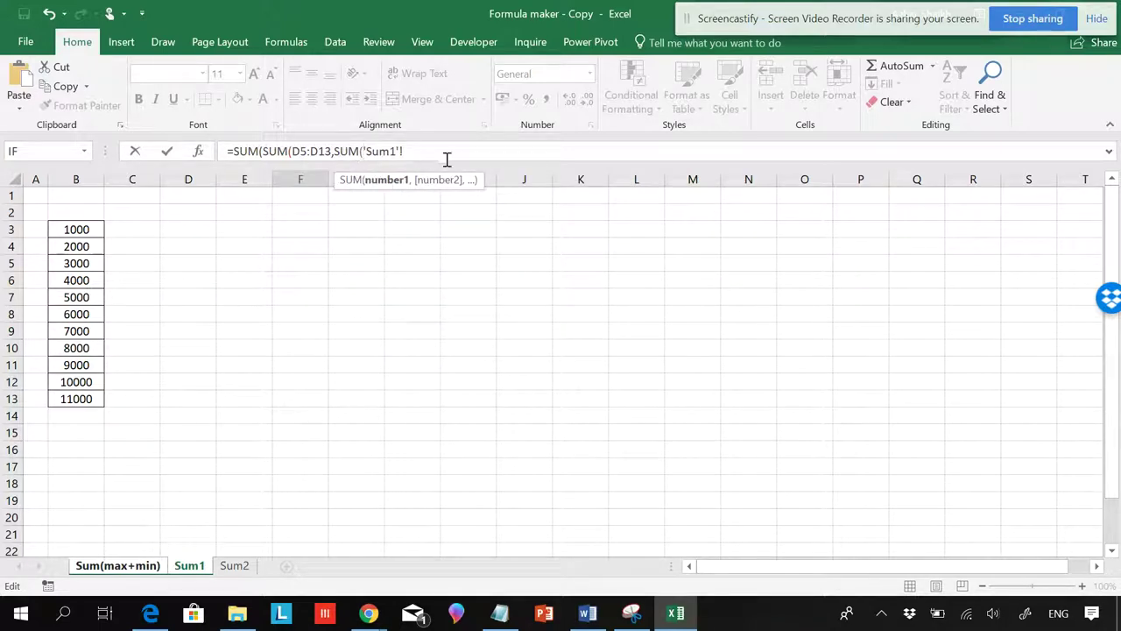
left_click_drag(91, 230, 69, 396)
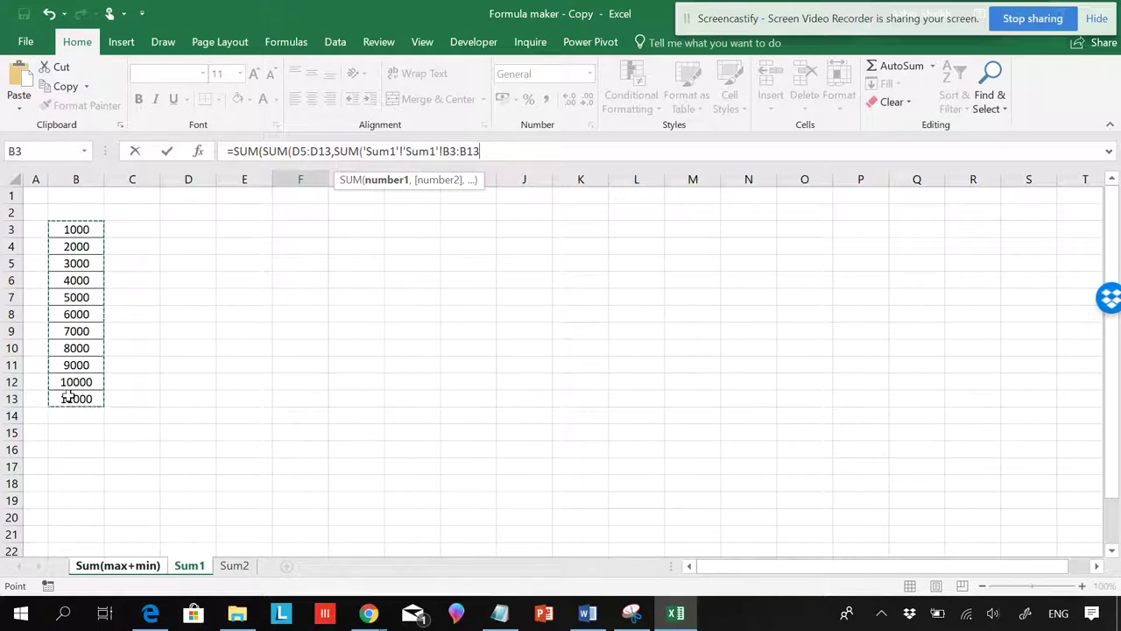
type(",SUM")
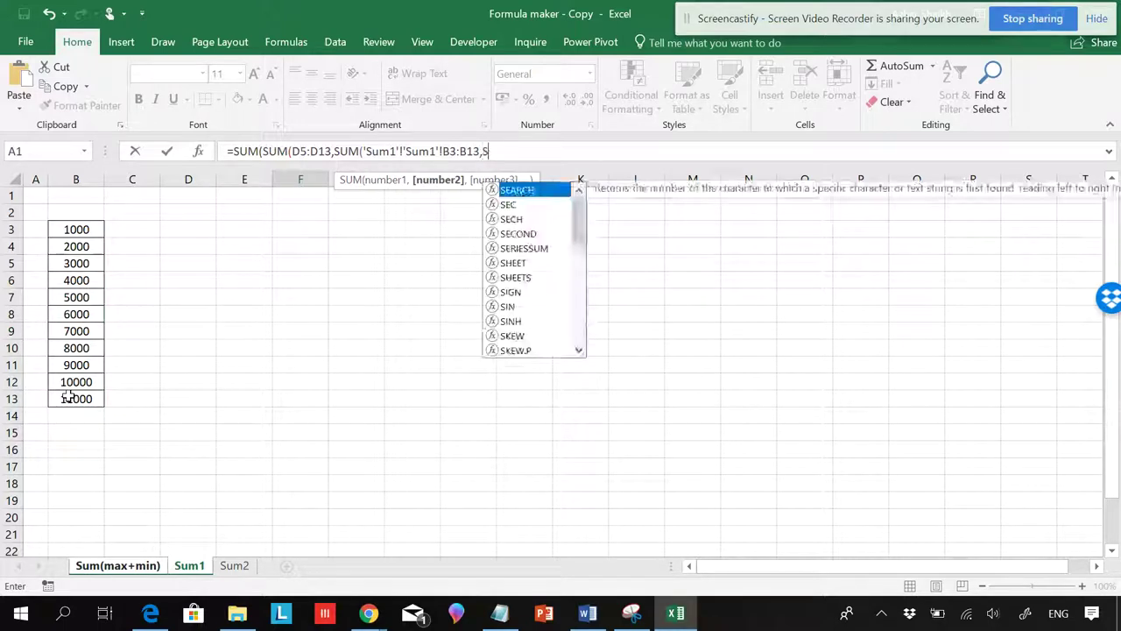
type("(")
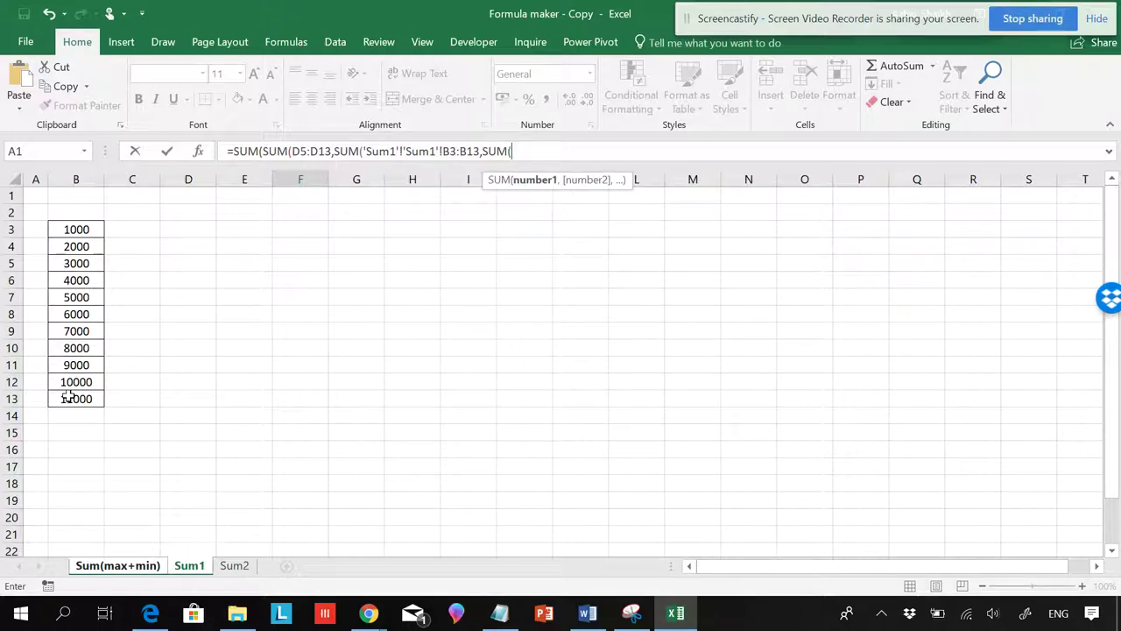
- Add sheet Sum2's B3:B13, close the brackets and enter the formula, triggering an error
left_click(235, 568)
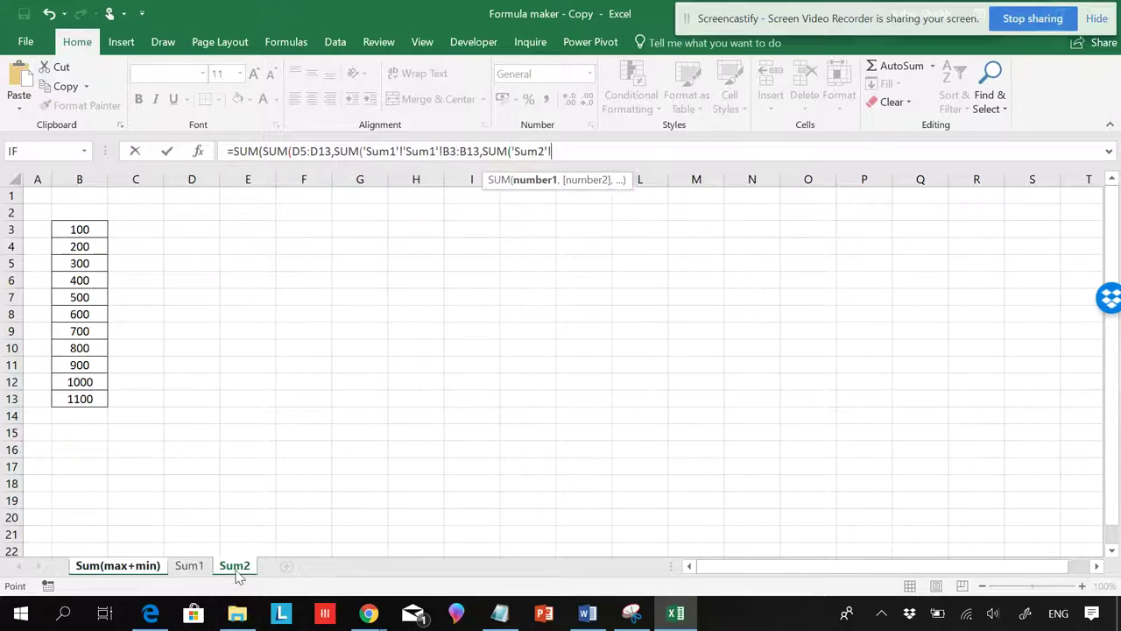
left_click(91, 230)
left_click_drag(91, 231, 78, 394)
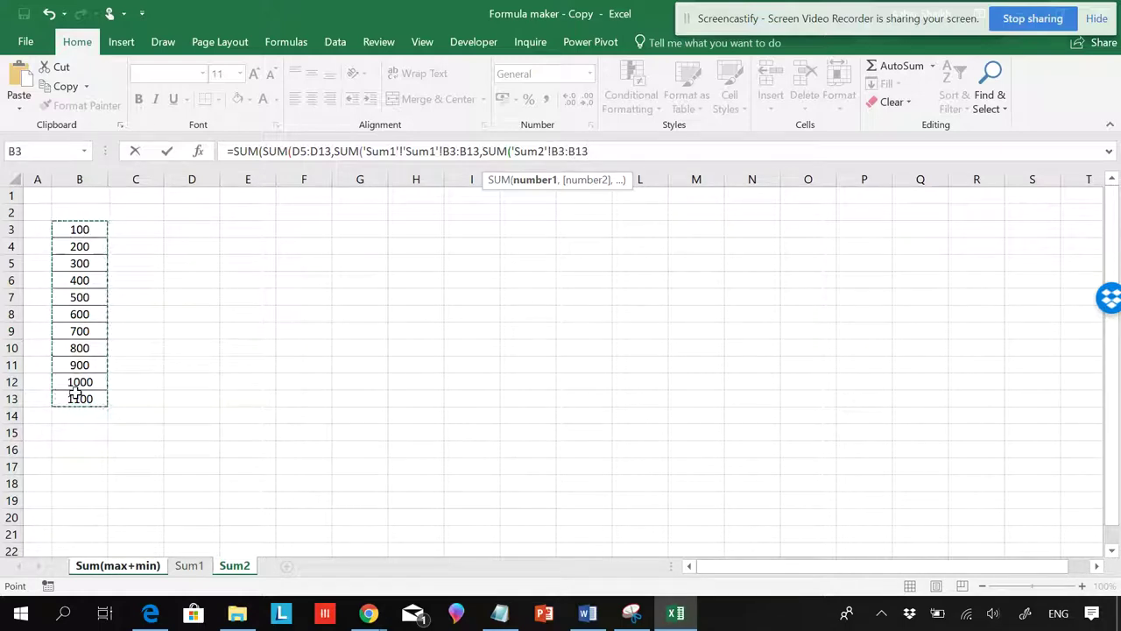
type(")")
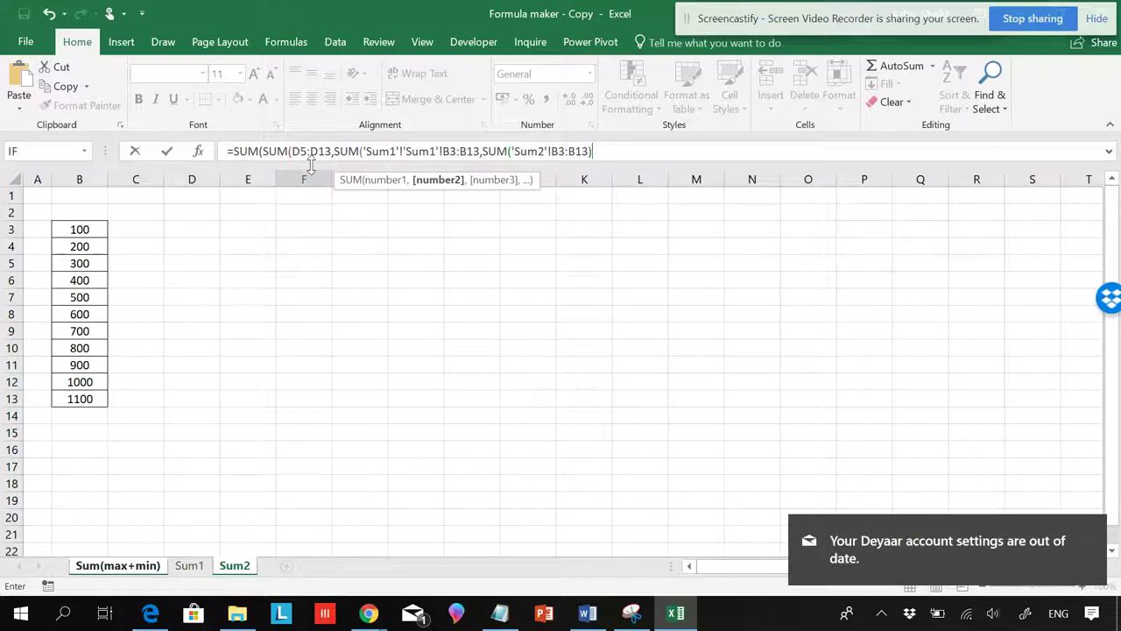
type(")")
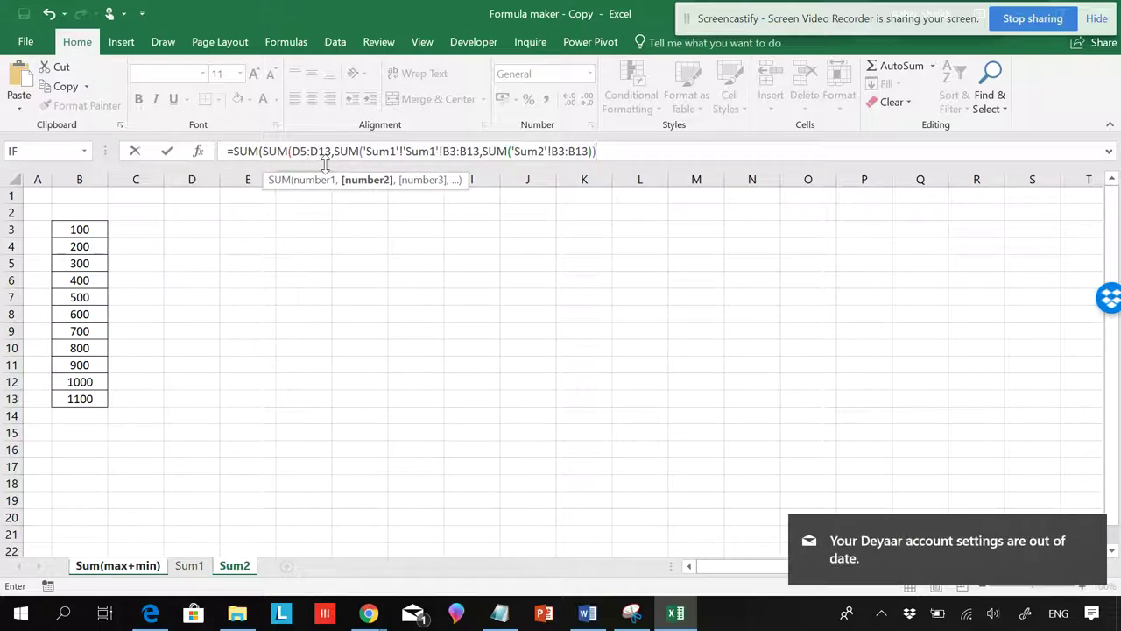
key("Return")
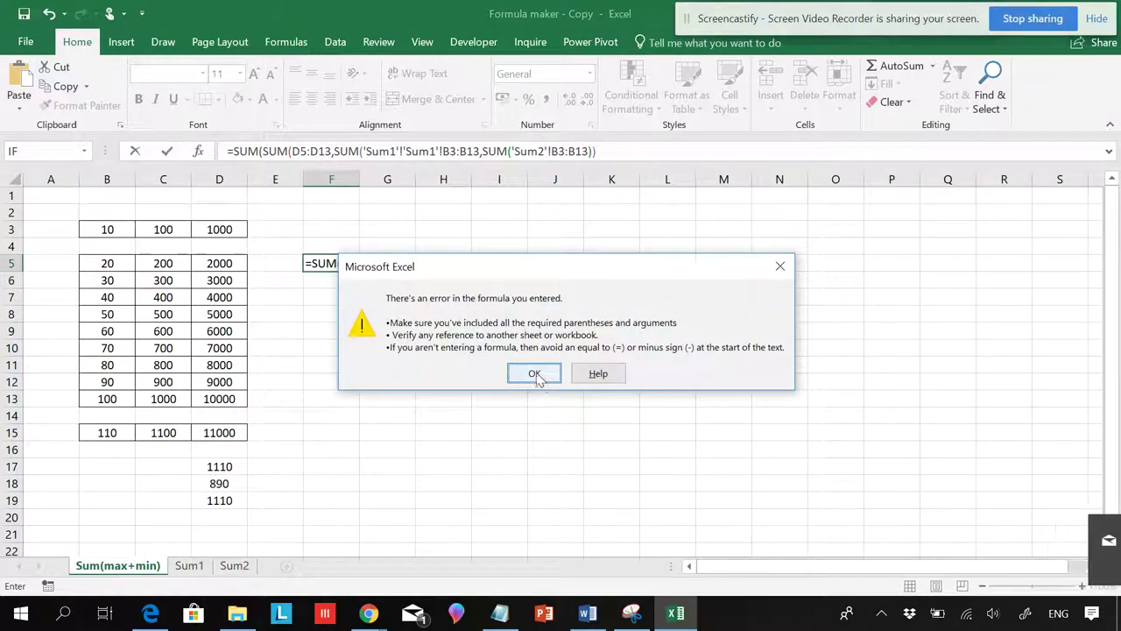
- Dismiss the error and close the first argument as SUM(D5:D13), fixing the comma after it
left_click(535, 372)
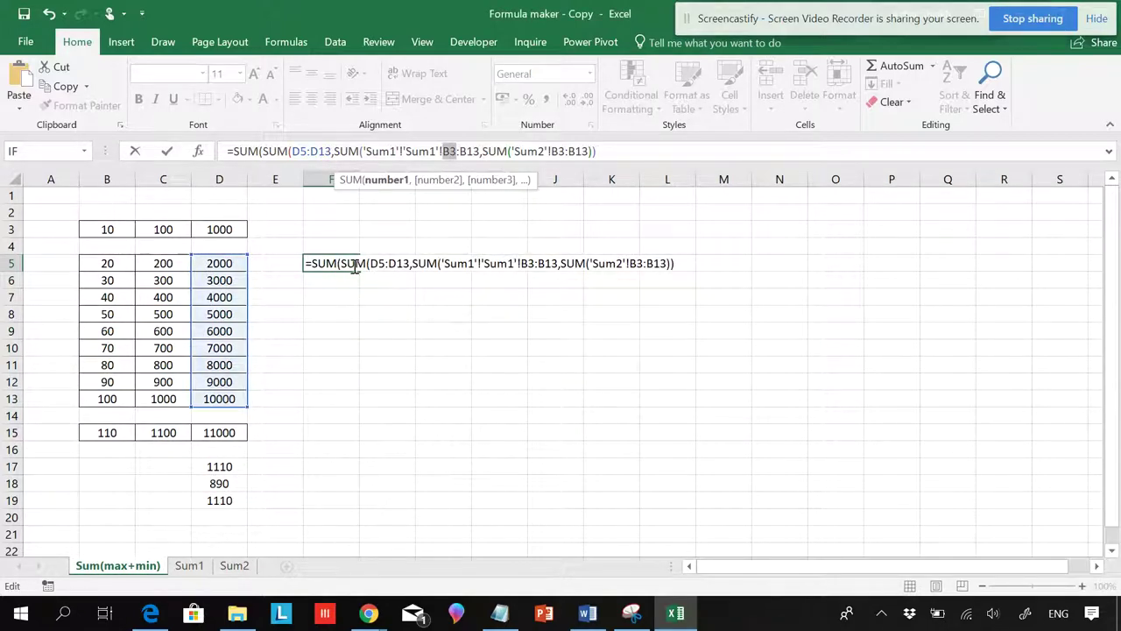
left_click(262, 150)
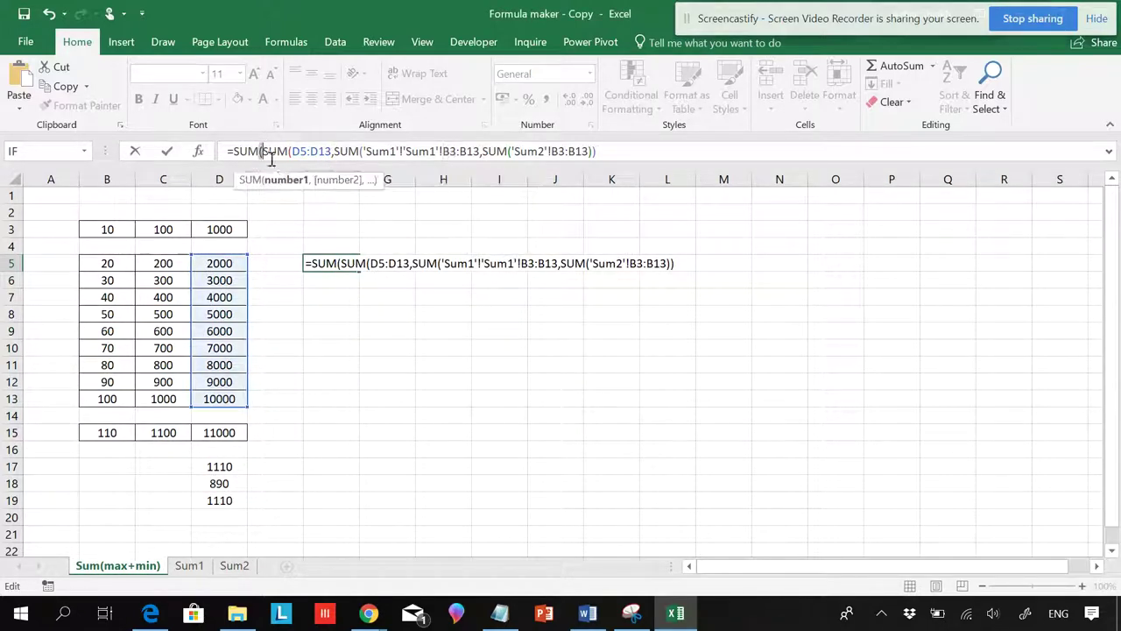
left_click(289, 179)
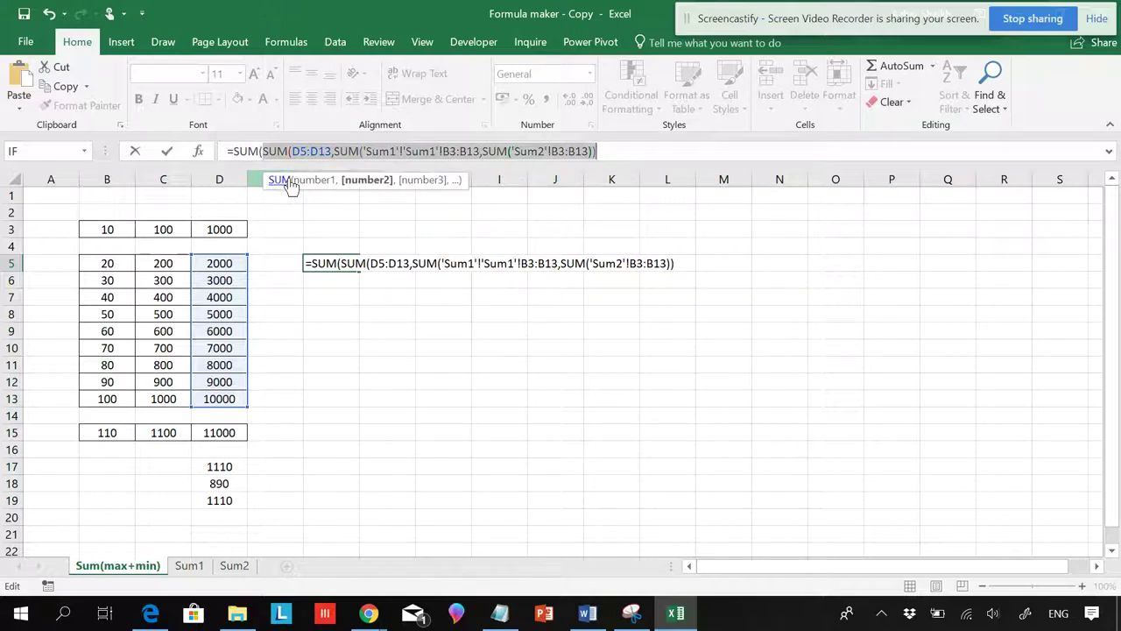
left_click(335, 151)
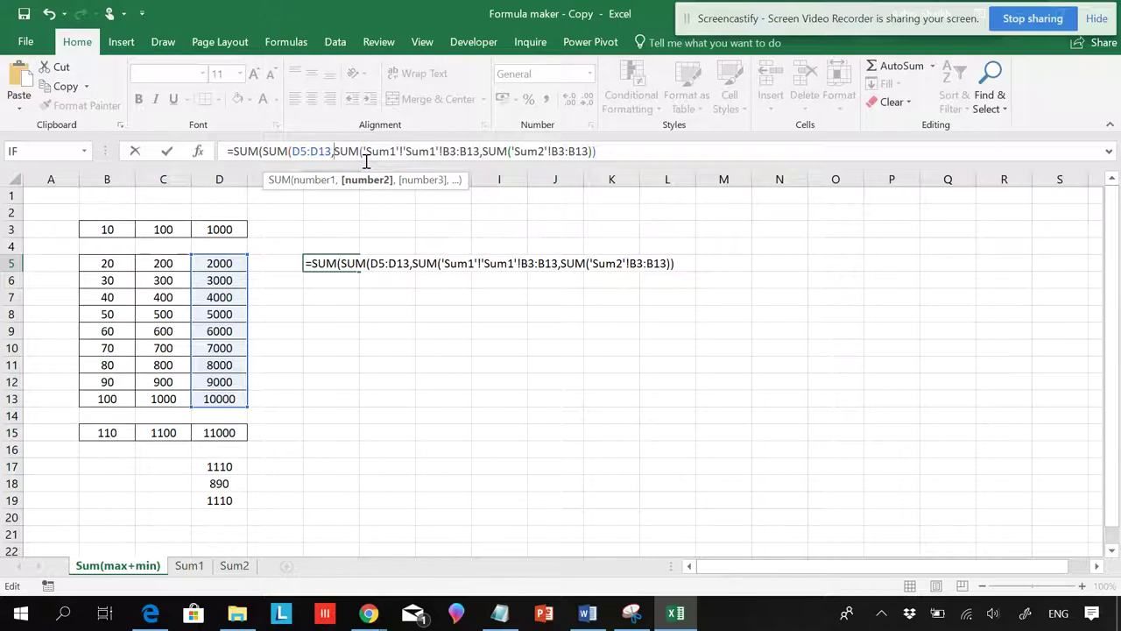
type(")")
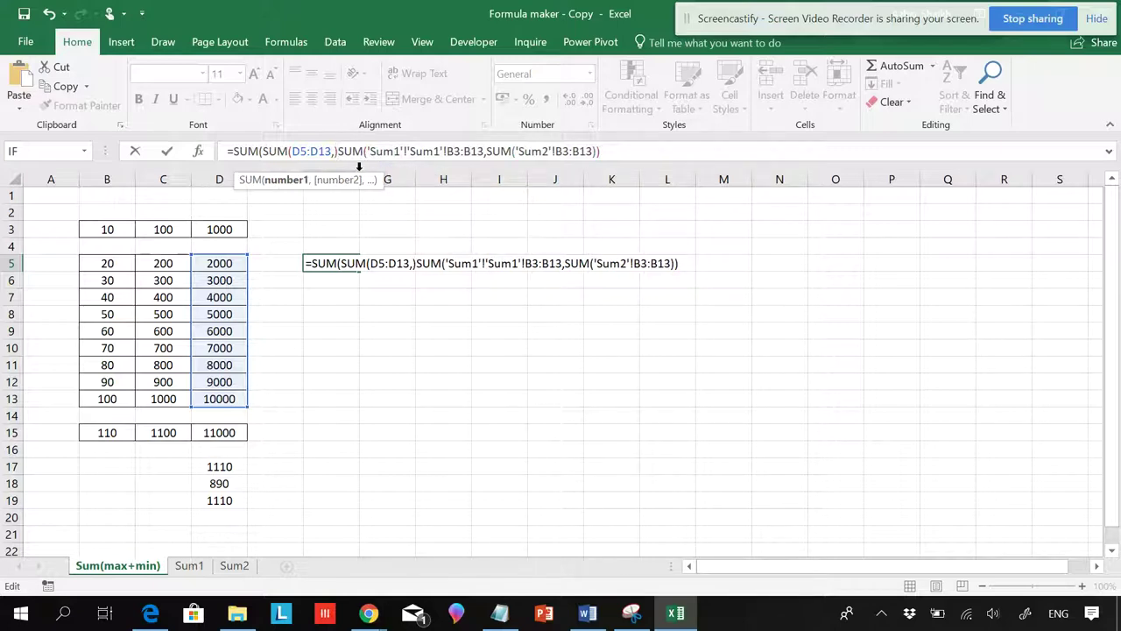
left_click(293, 181)
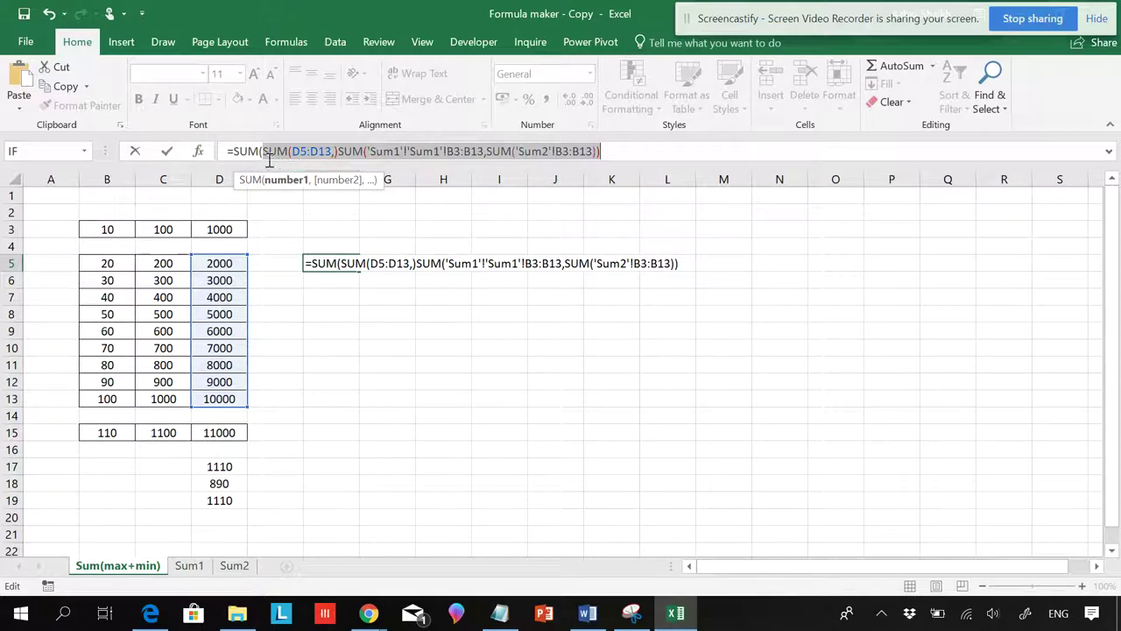
left_click(272, 153)
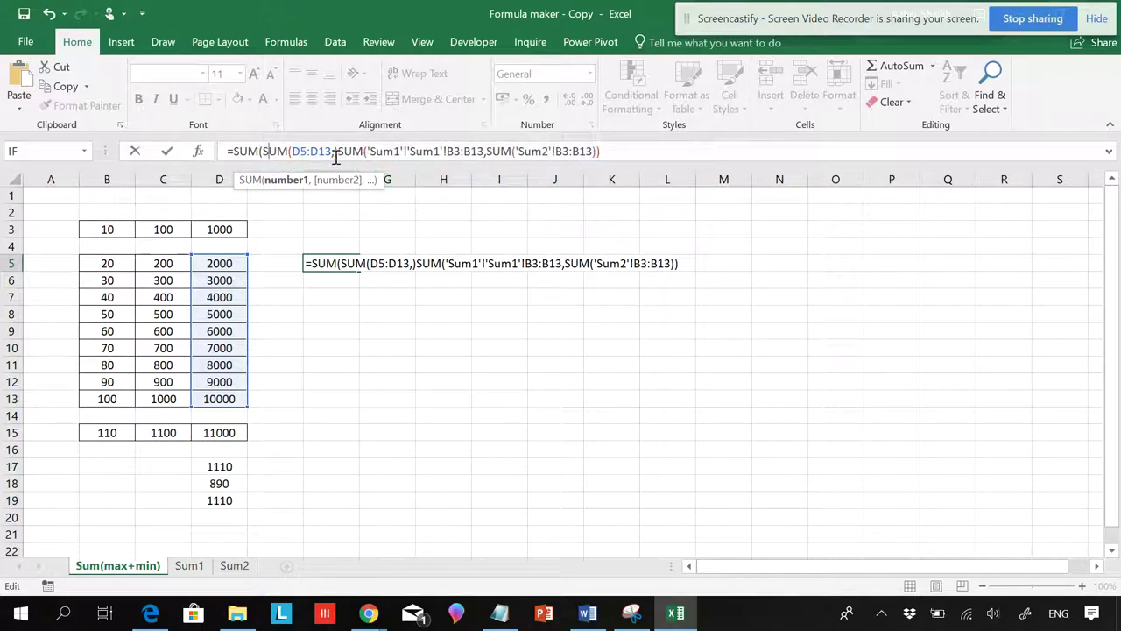
left_click(336, 153)
key("BackSpace")
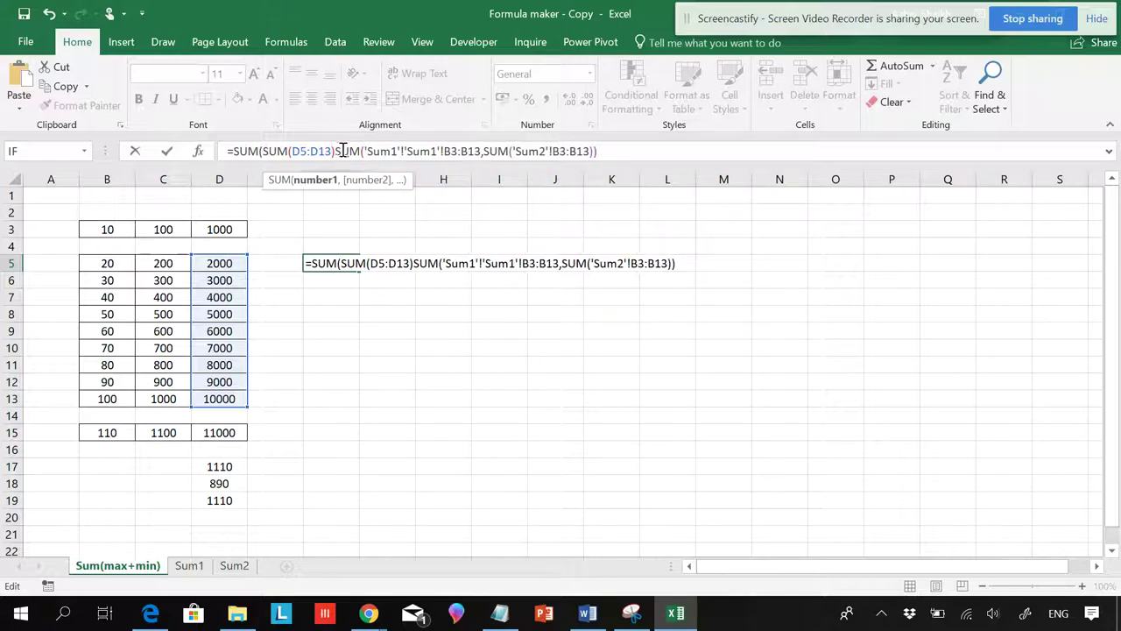
left_click(343, 151)
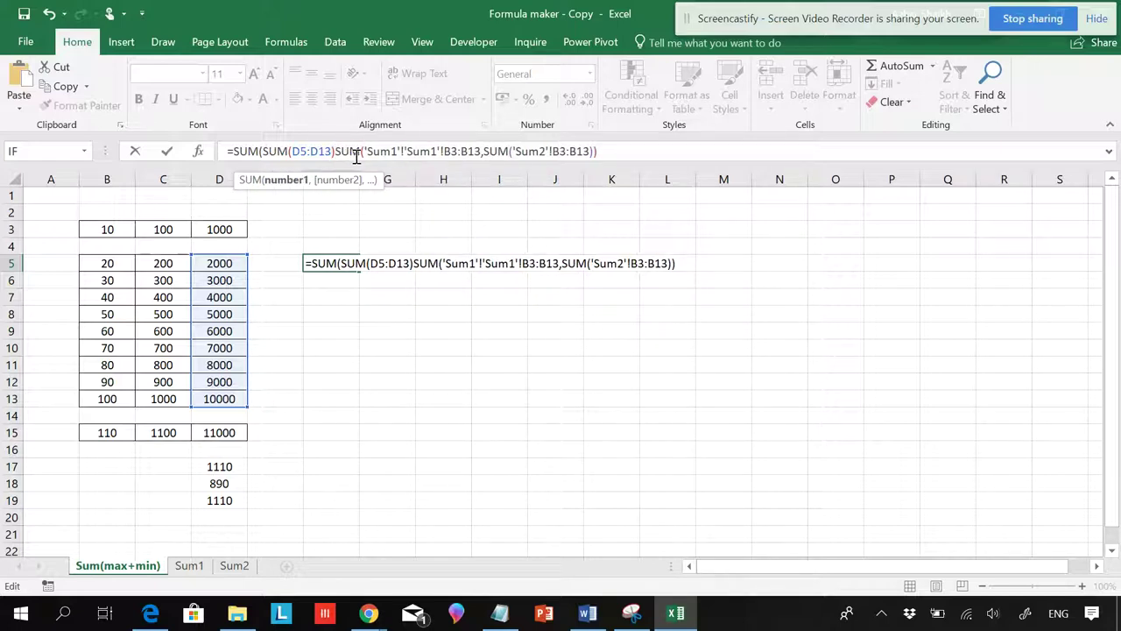
type(",")
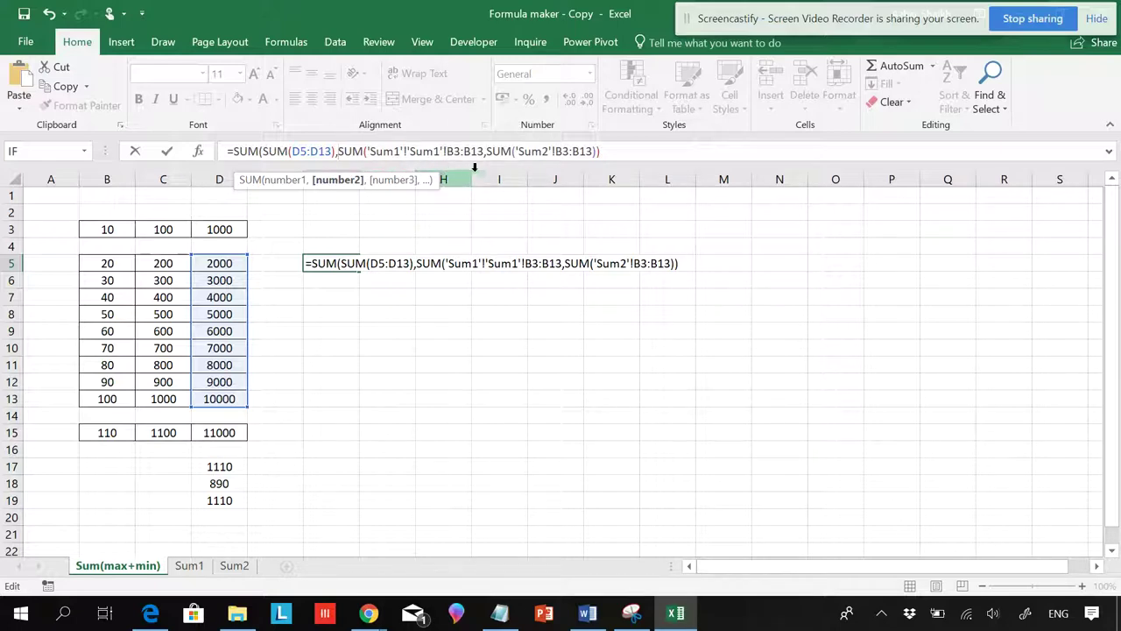
- Close the Sum1 B3:B13 SUM with a bracket and enter F5's formula
left_click(340, 180)
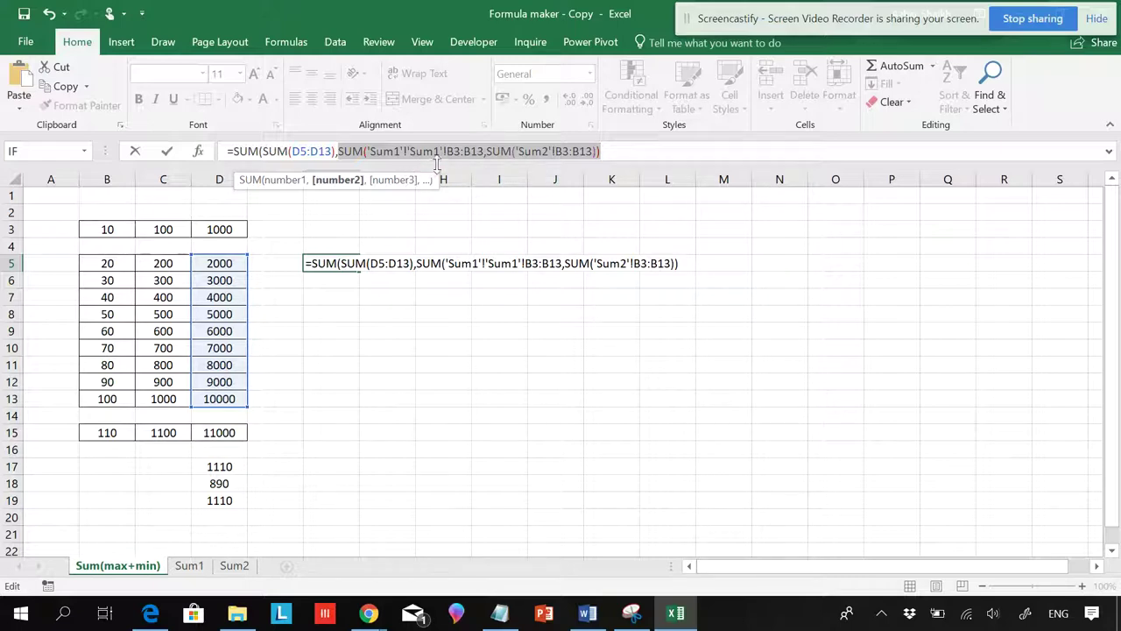
left_click(488, 152)
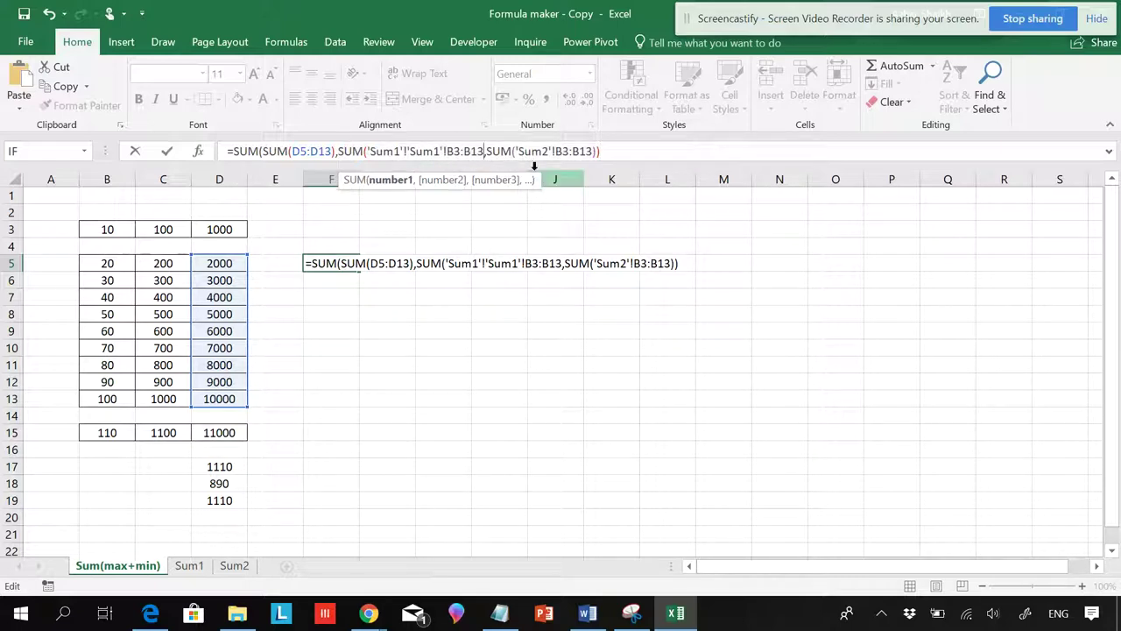
type(")")
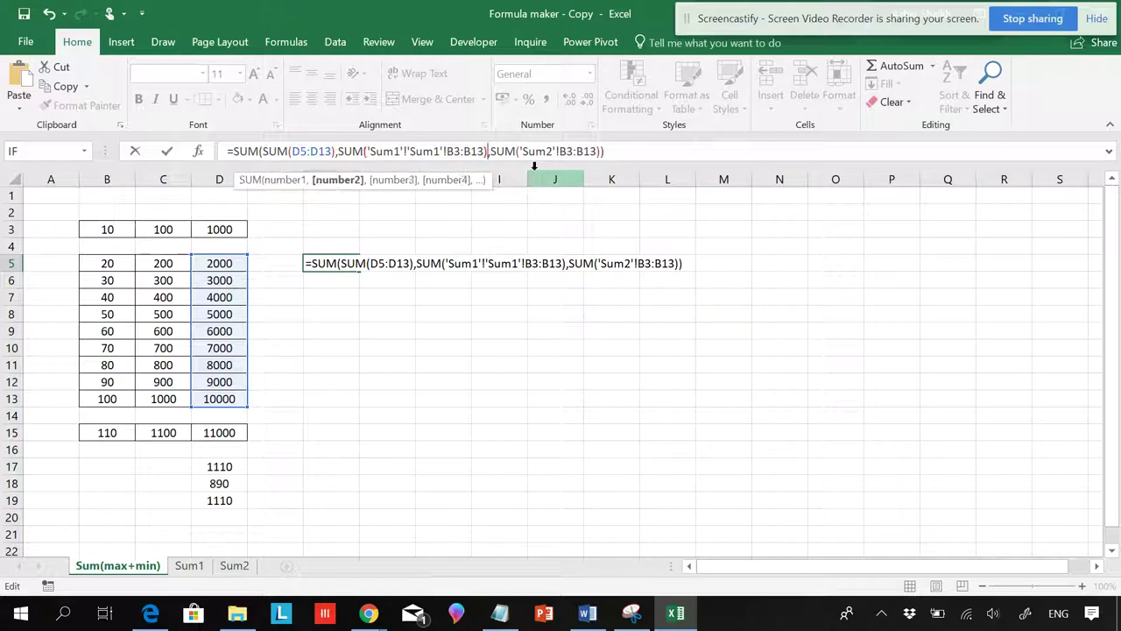
left_click(383, 186)
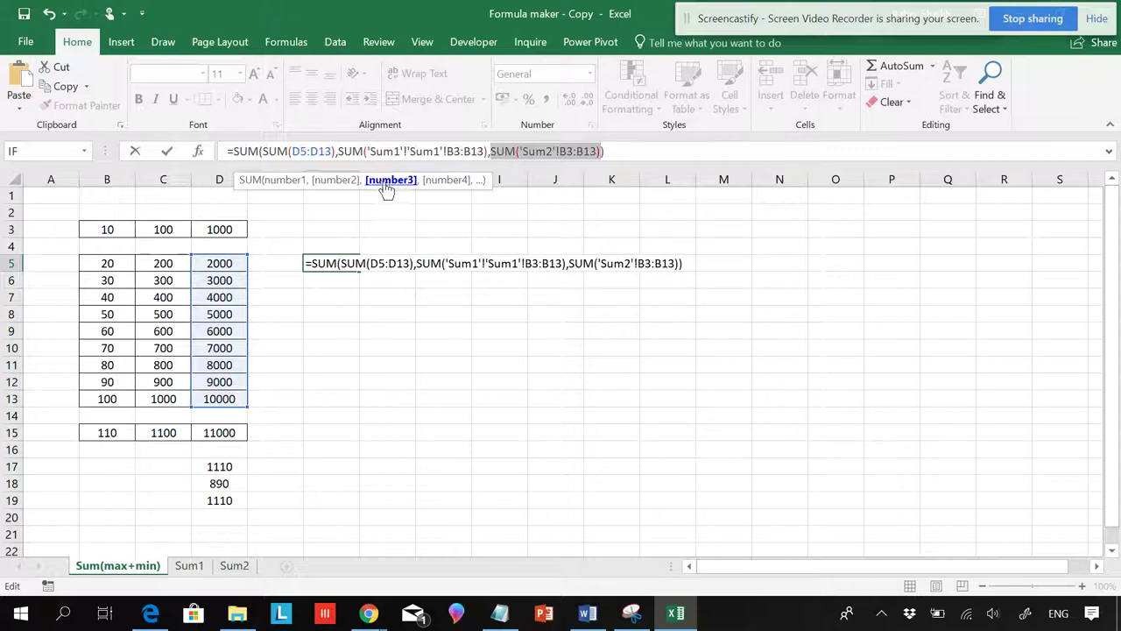
left_click(618, 154)
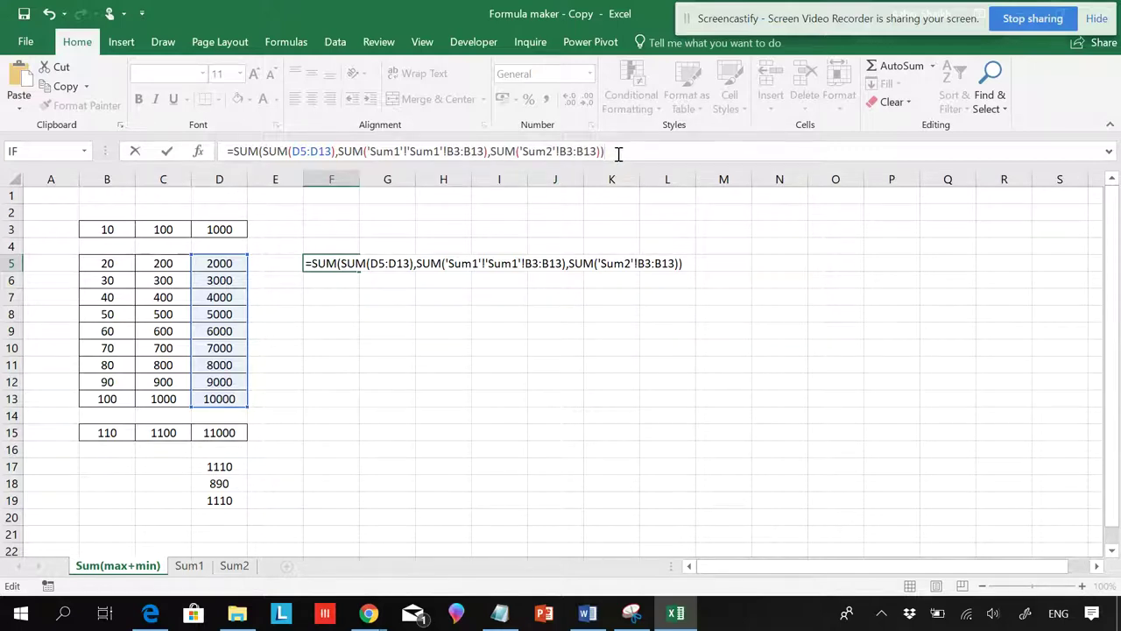
key("Return")
- Remove the duplicated 'Sum1'! reference from F5's formula so it returns 126600
left_click(529, 370)
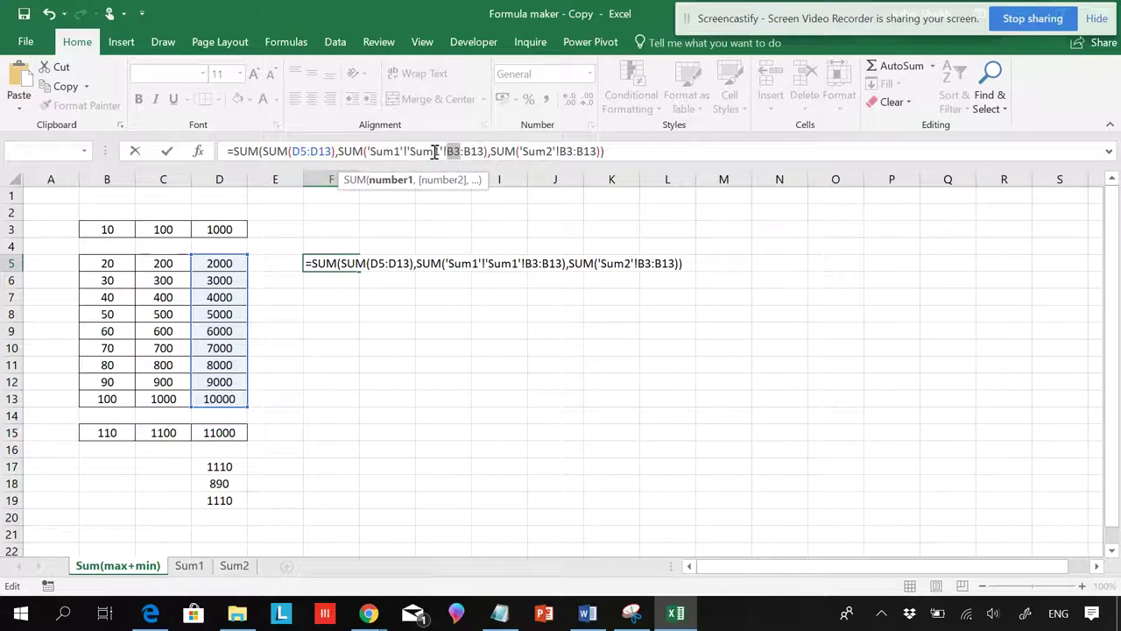
left_click_drag(443, 151, 419, 151)
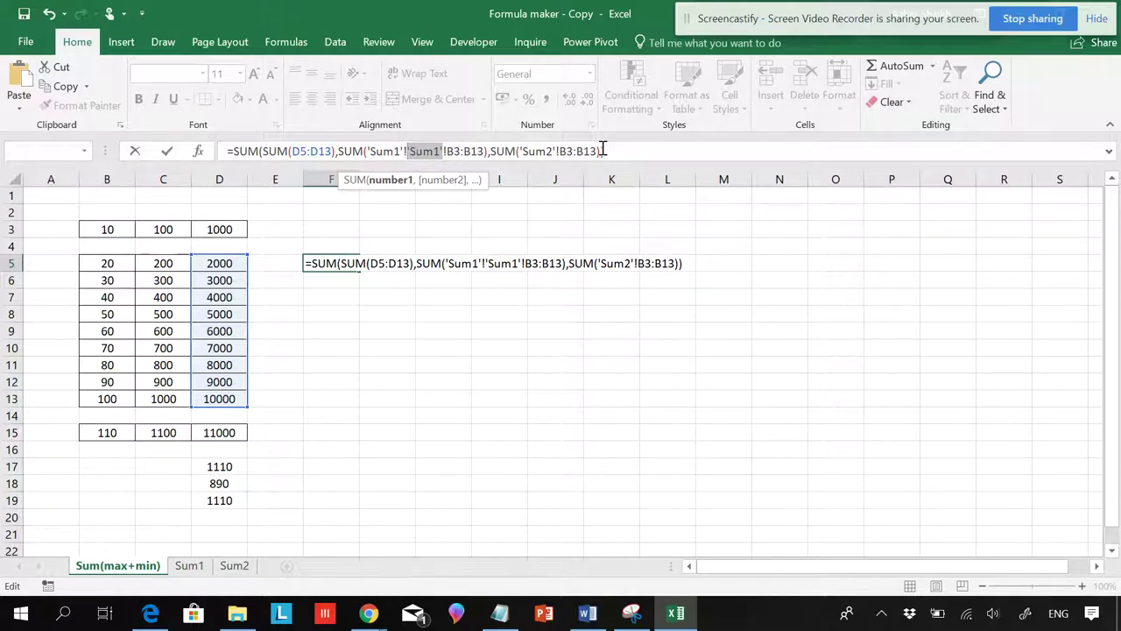
key("BackSpace")
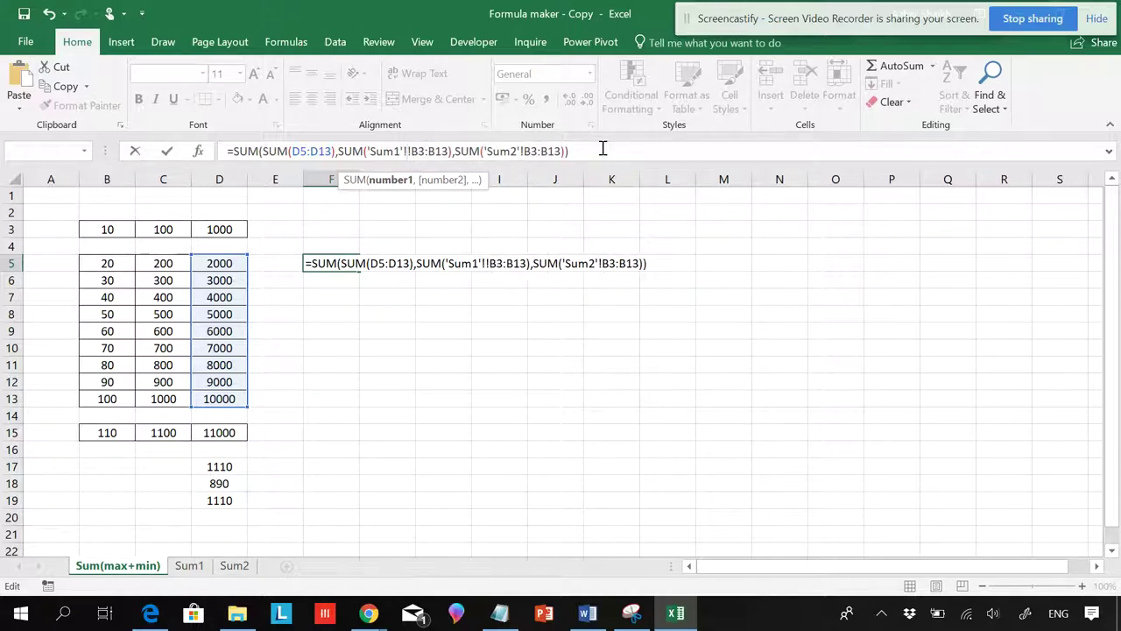
key("BackSpace")
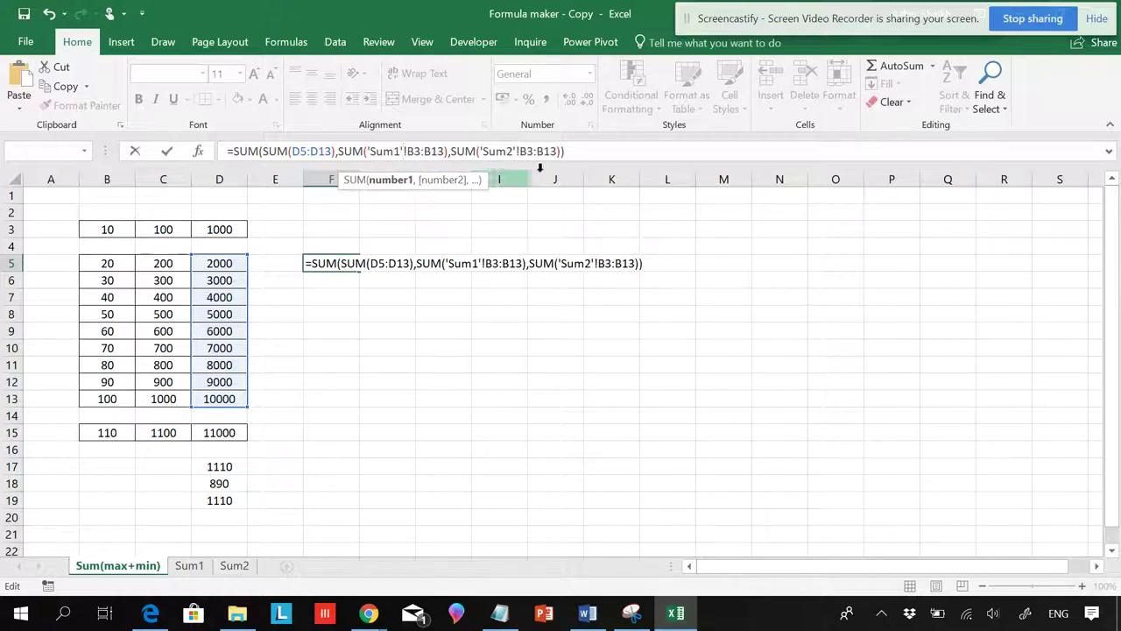
key("Return")
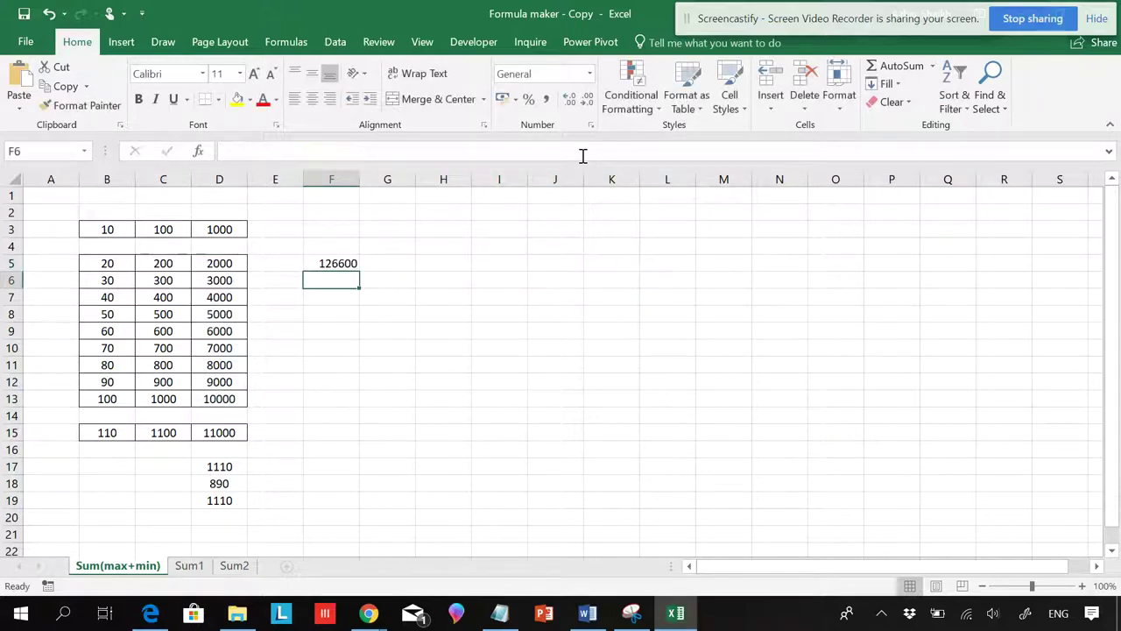
- Rename sheet Sum1 to '1' and Sum2 to '2', then go back to the Sum(max+min) sheet
left_click(339, 265)
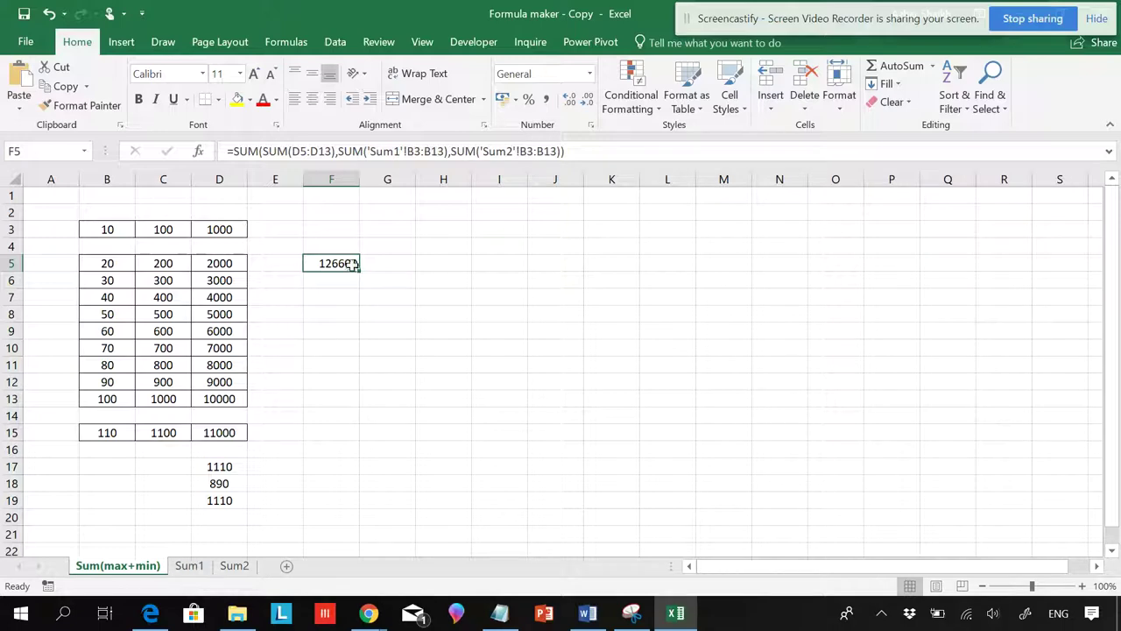
left_click(189, 565)
double_click(192, 565)
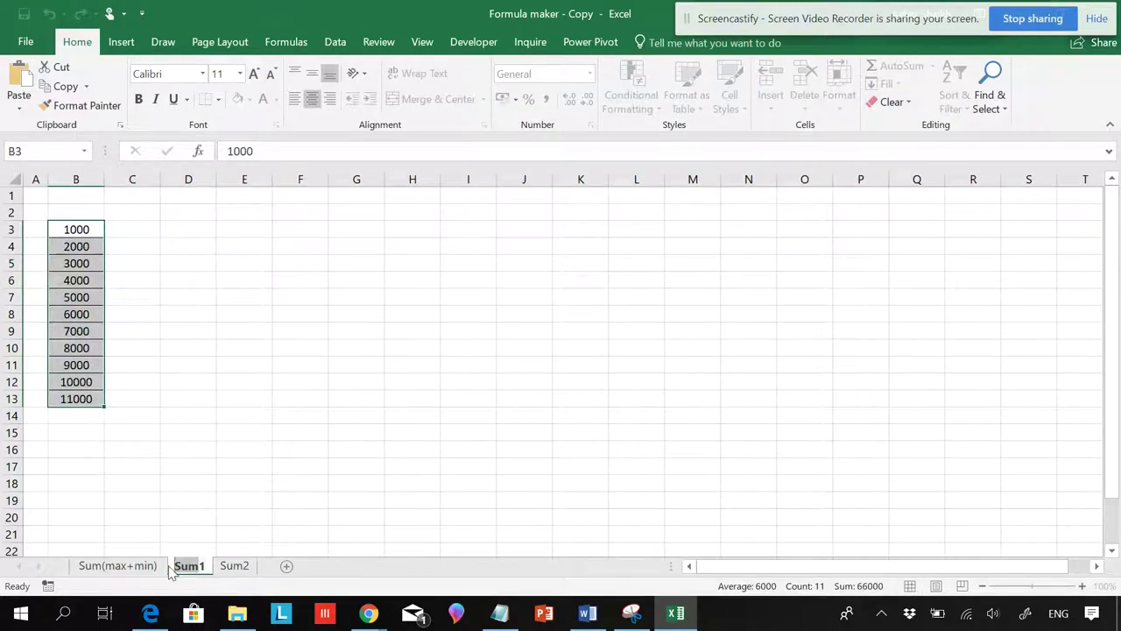
type("1")
left_click(211, 566)
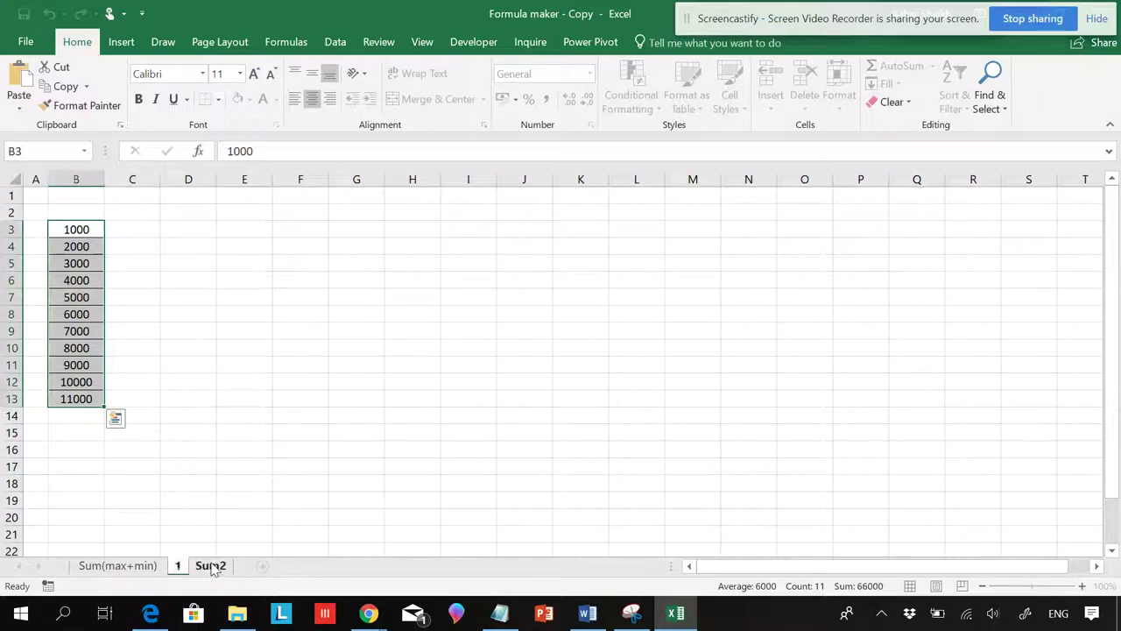
double_click(211, 566)
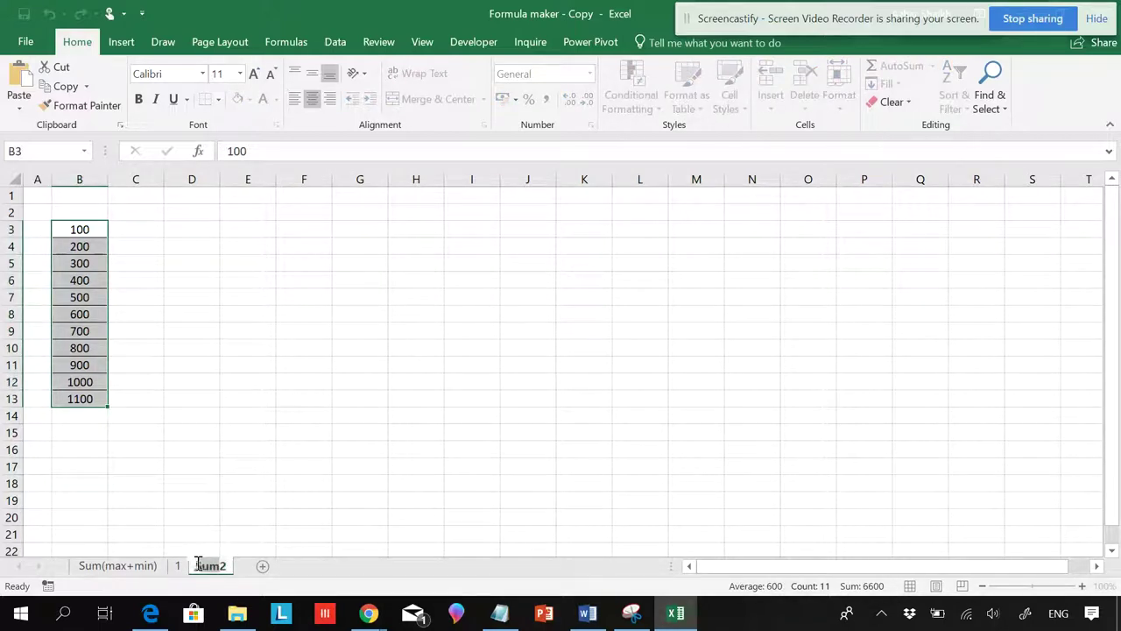
type("2")
left_click(227, 503)
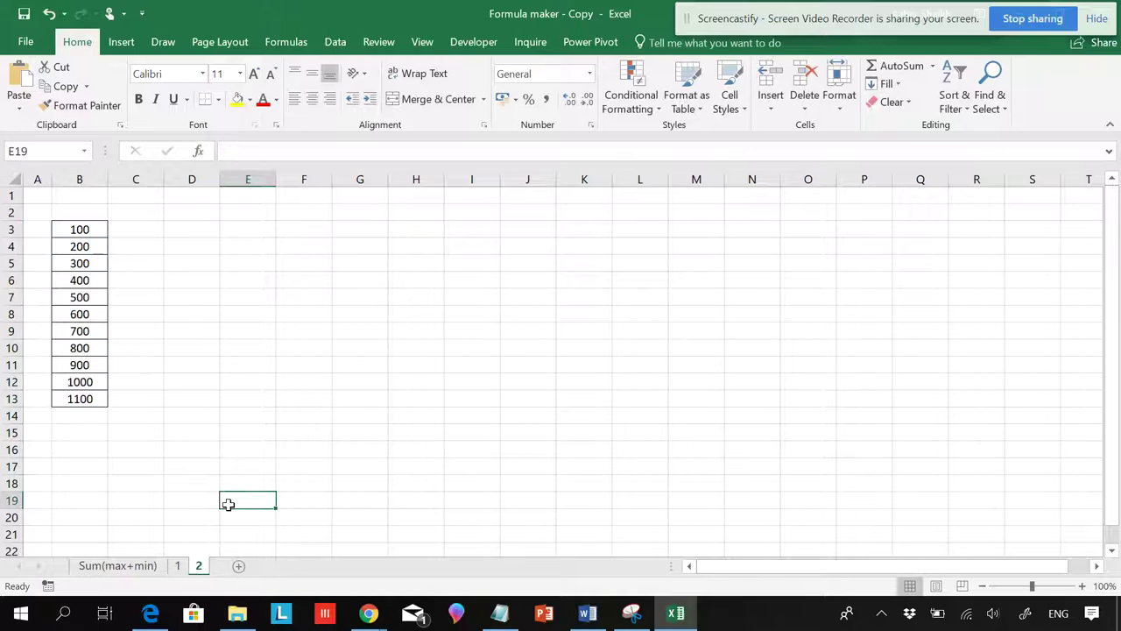
left_click(117, 565)
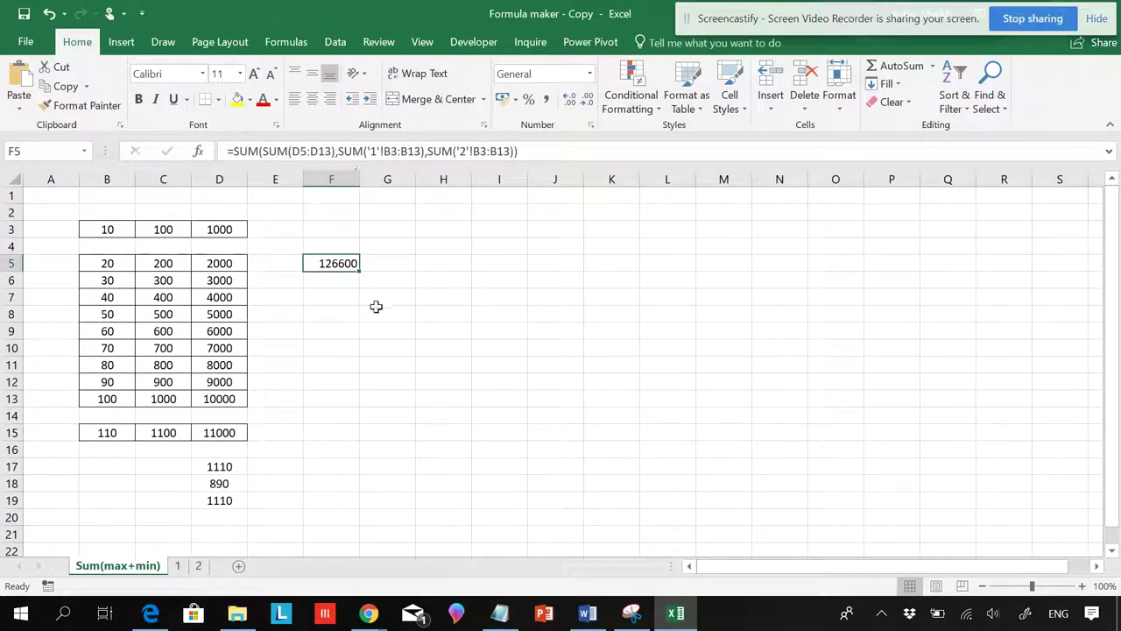
- Fill F5's formula down to F6 and check how its relative references shifted
left_click_drag(351, 271, 339, 261)
left_click_drag(528, 152, 237, 151)
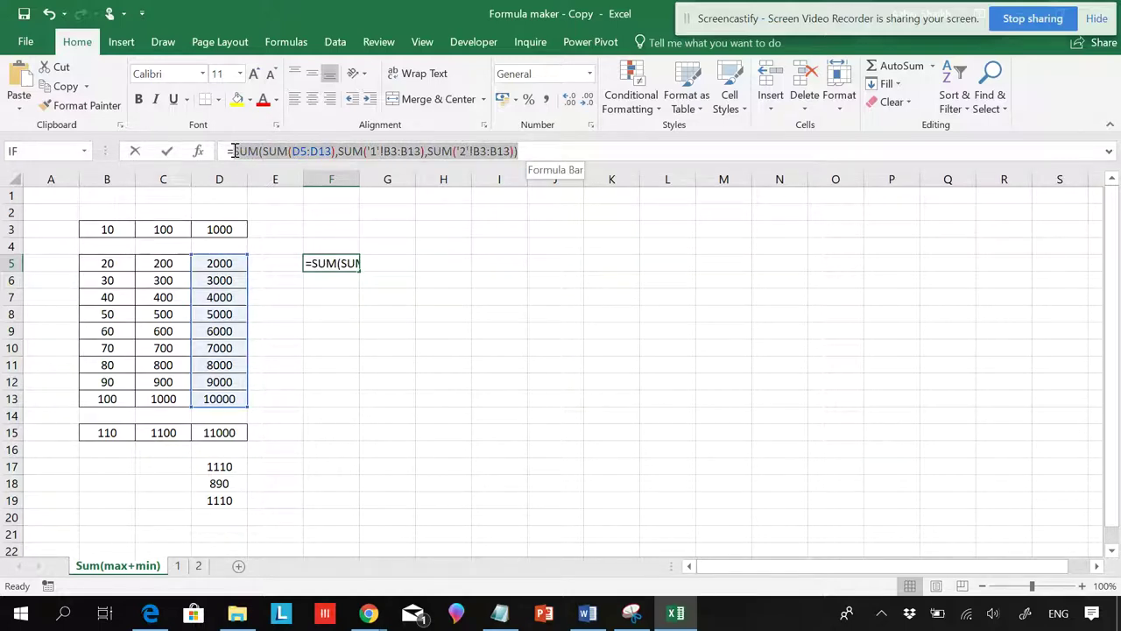
key("Escape")
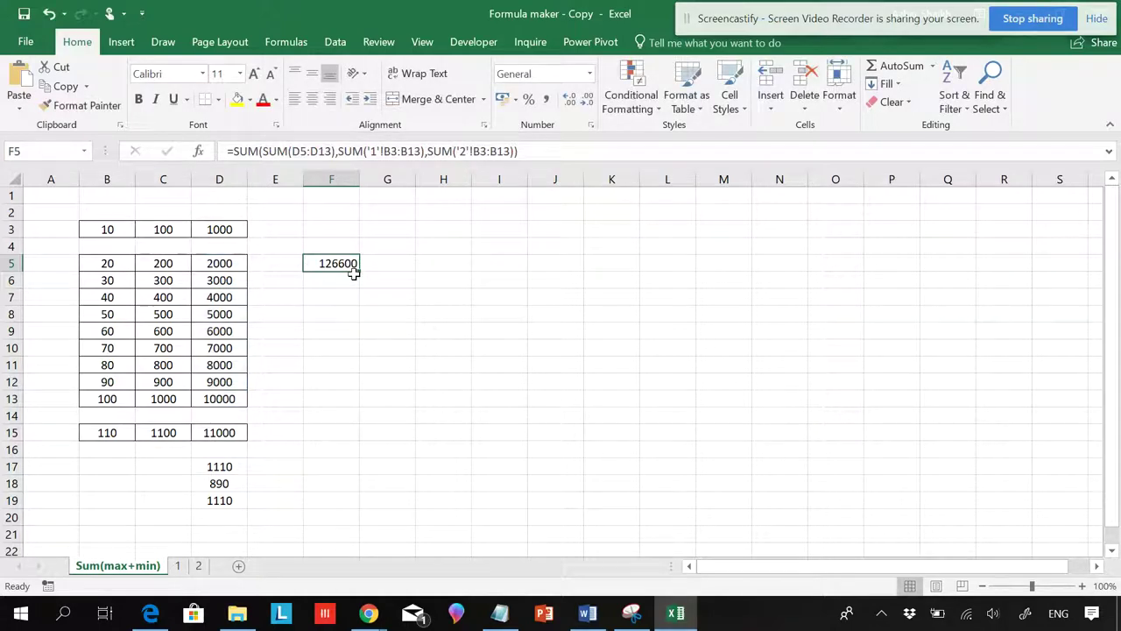
left_click_drag(358, 275, 362, 294)
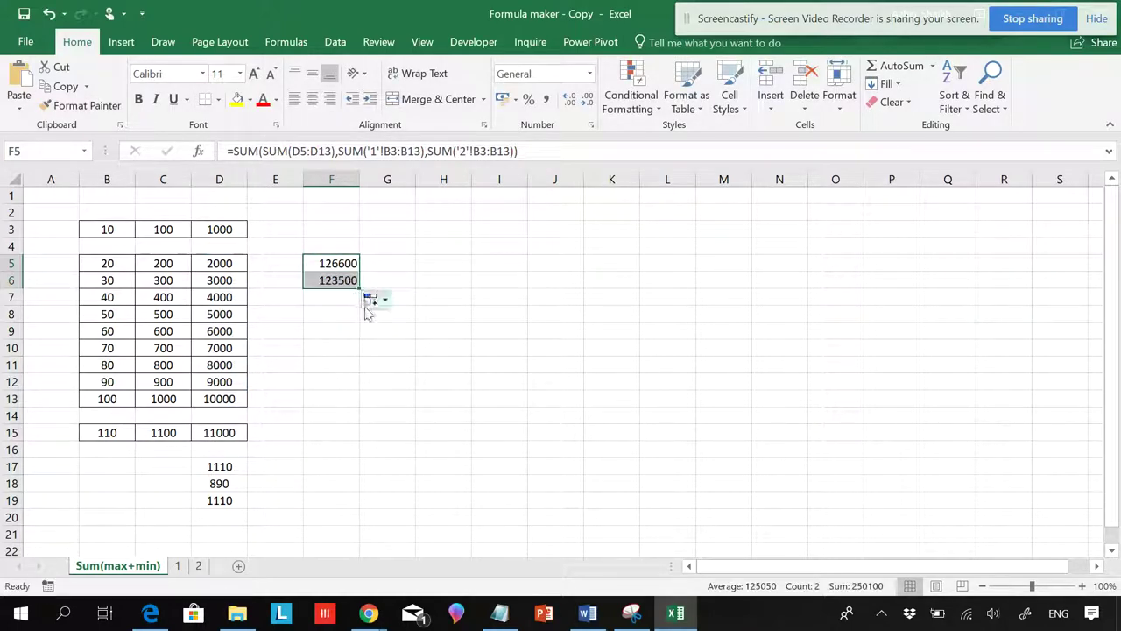
double_click(343, 280)
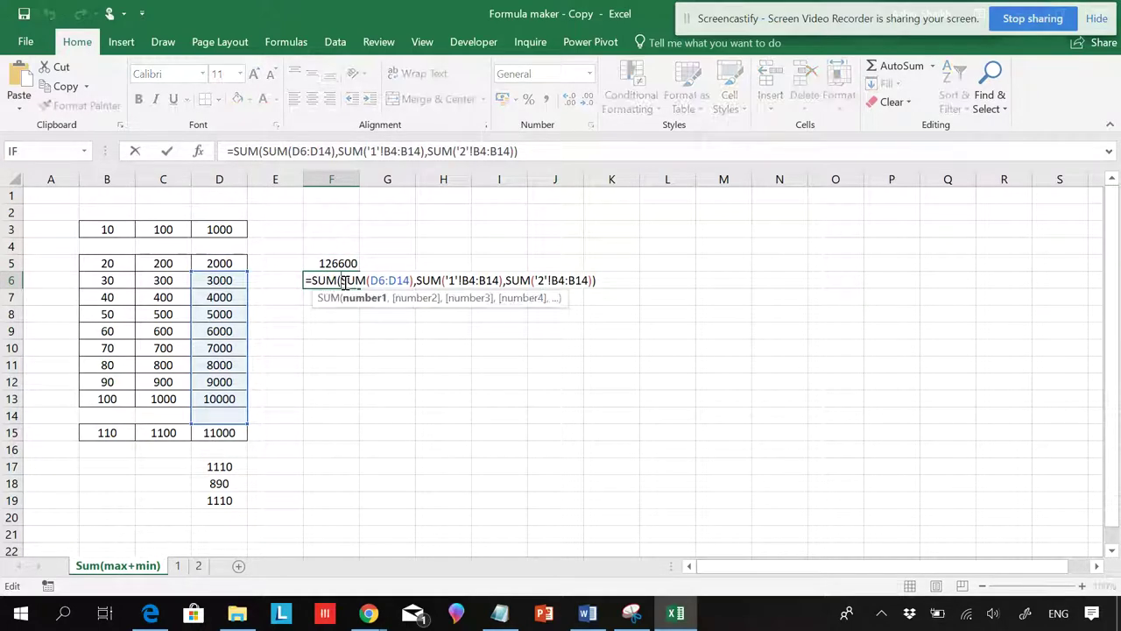
key("Escape")
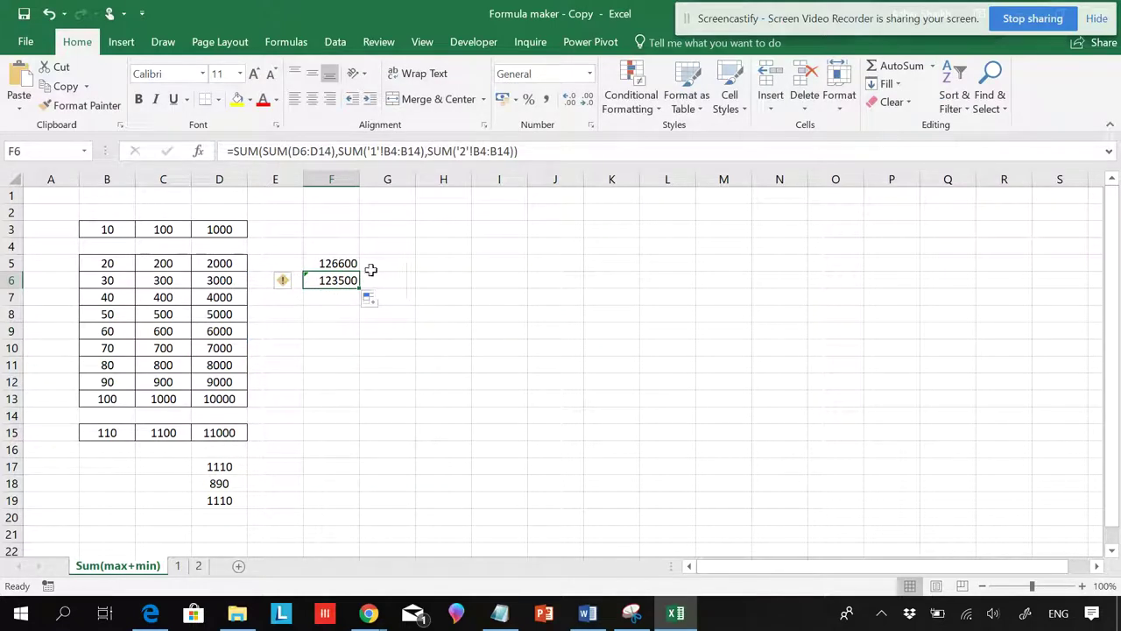
- Make F5's references absolute with F4 and copy the fixed formula to F6
left_click(354, 264)
left_click_drag(515, 150, 226, 151)
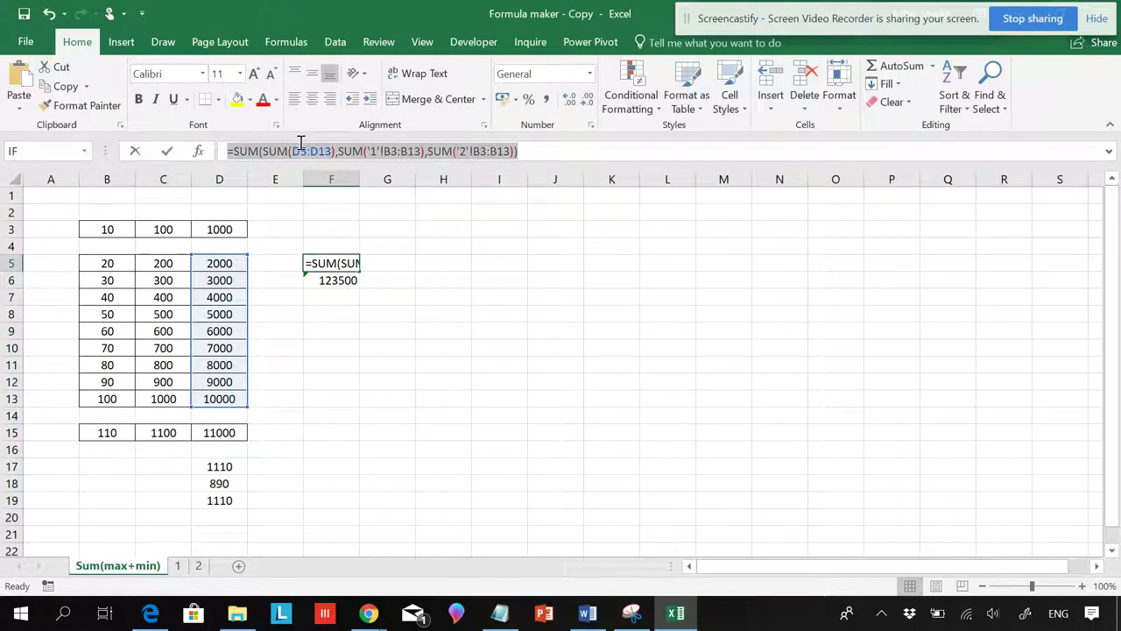
left_click_drag(301, 143, 236, 152)
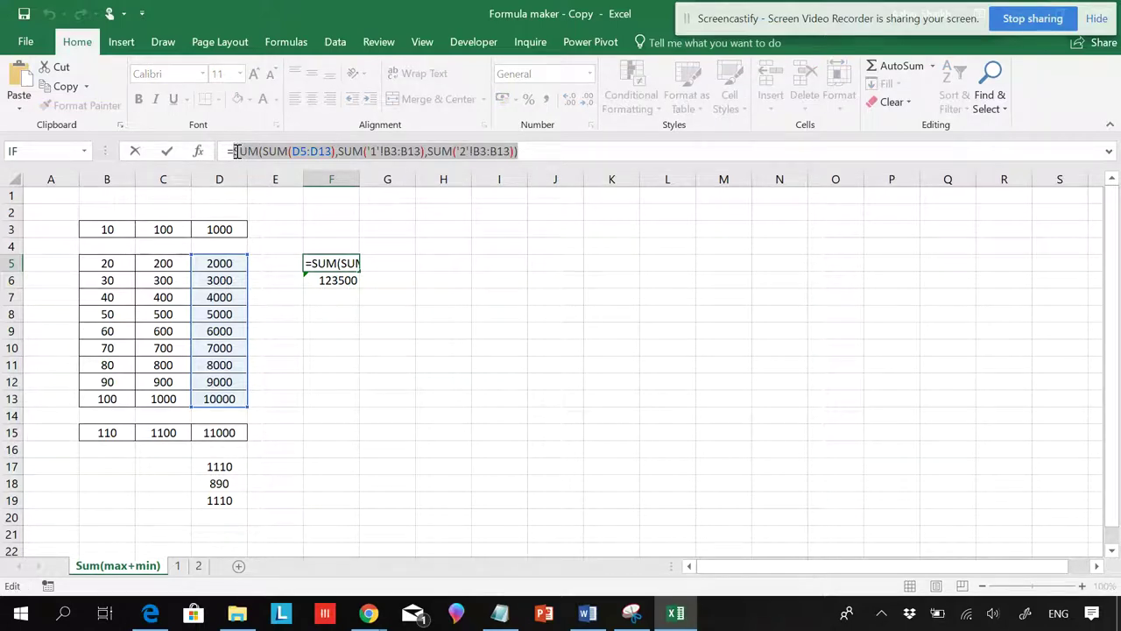
key("F4")
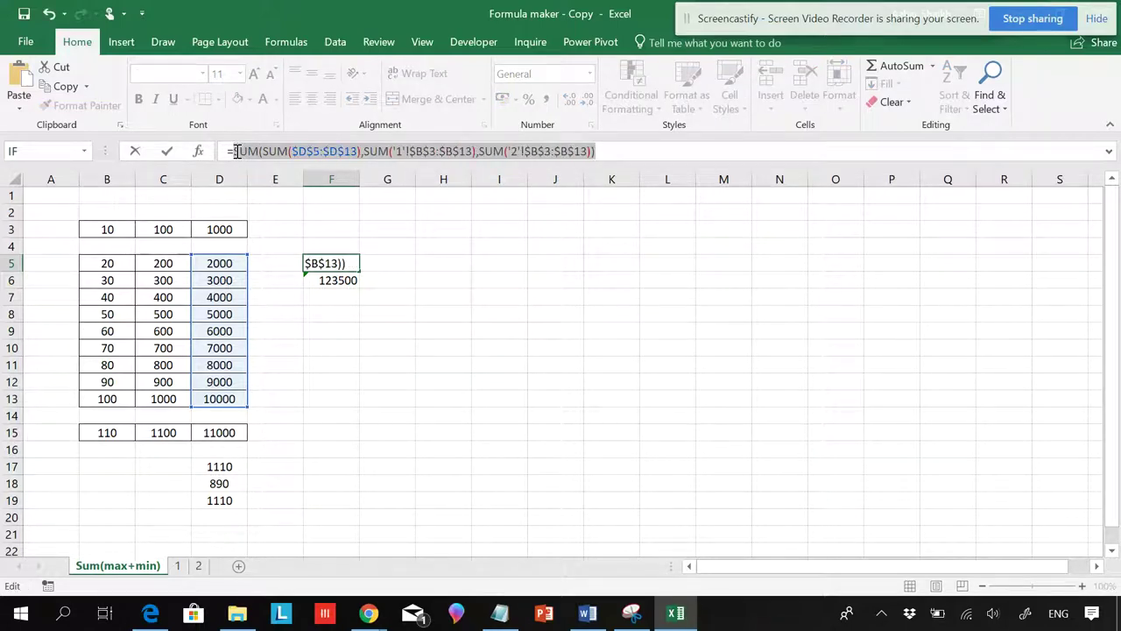
key("Return")
left_click(354, 265)
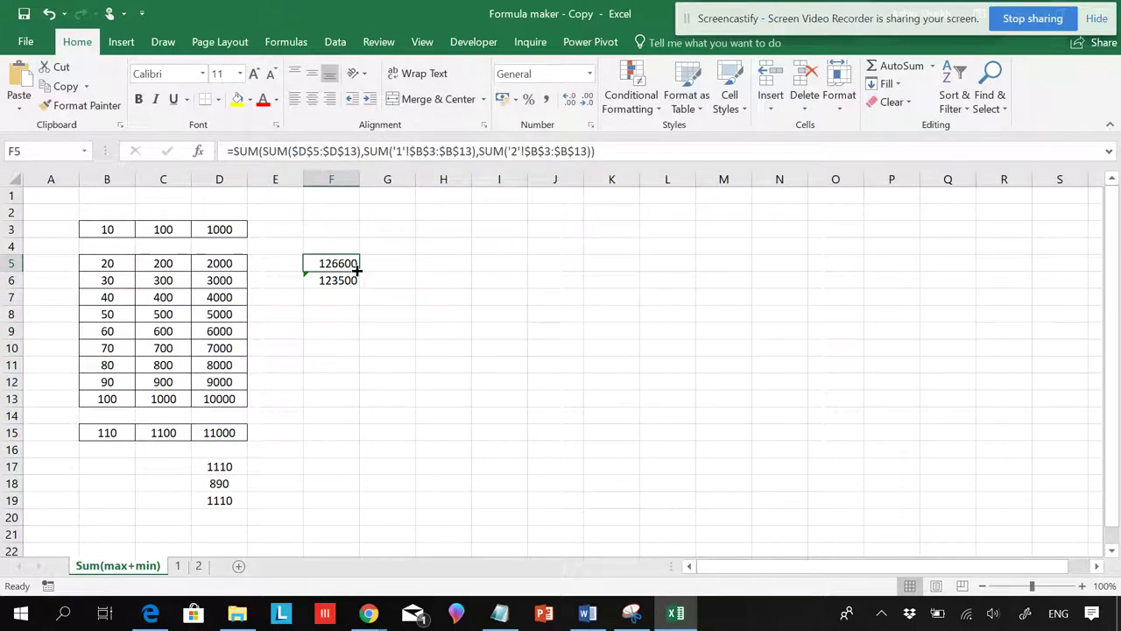
left_click_drag(358, 272, 360, 292)
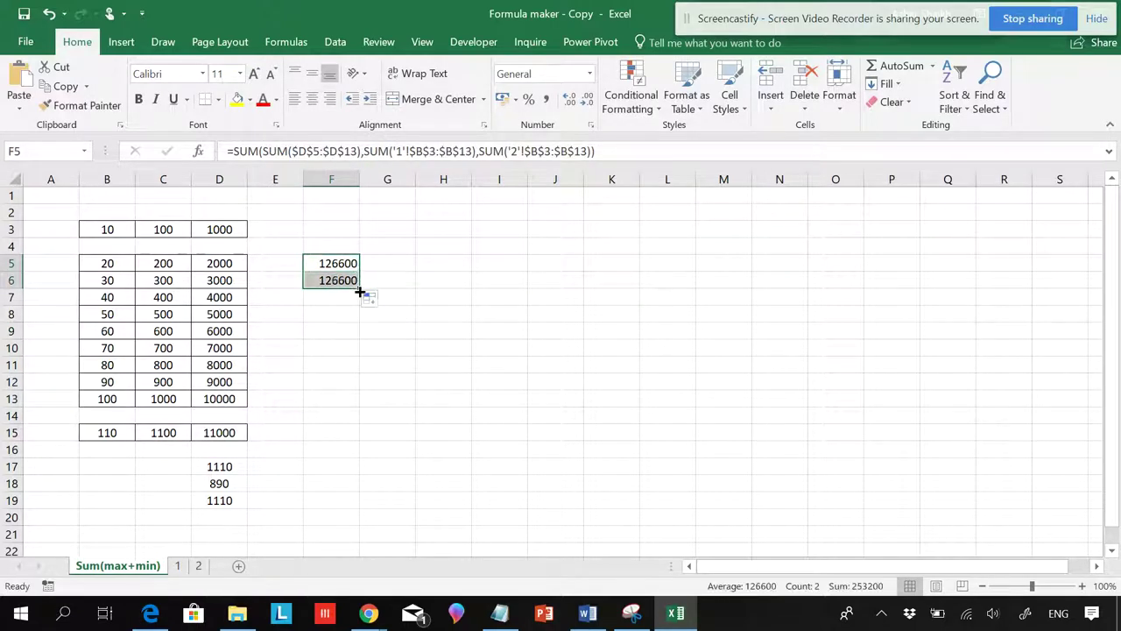
left_click(353, 282)
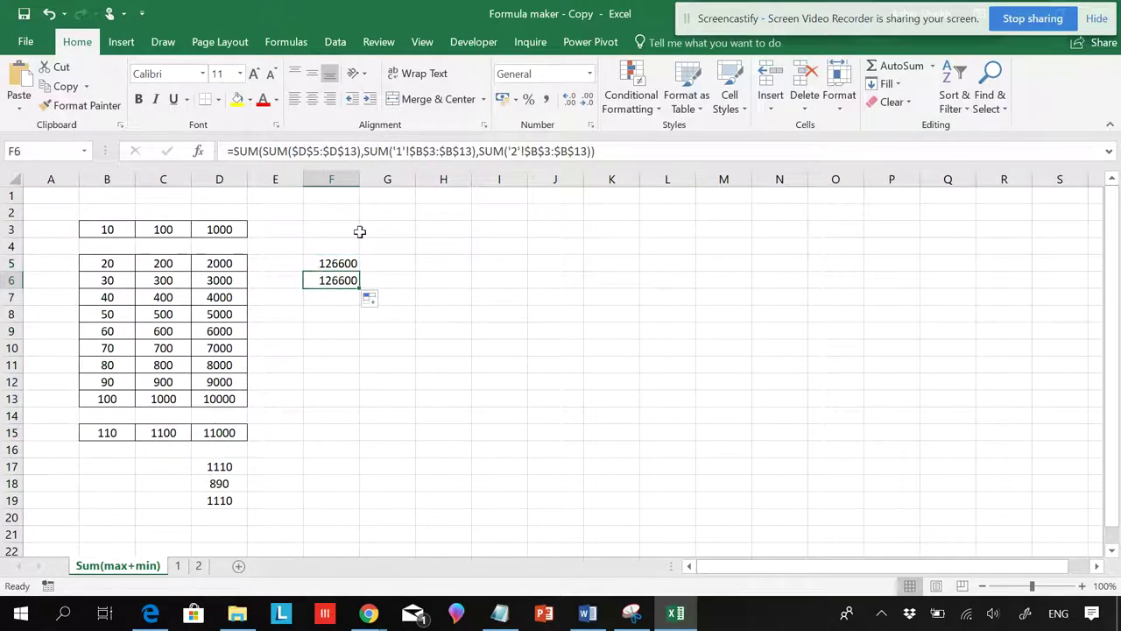
- Rewrite F6 as main sum plus sheet 1 sum minus sheet 2 sum, and copy it to F7
left_click(363, 154)
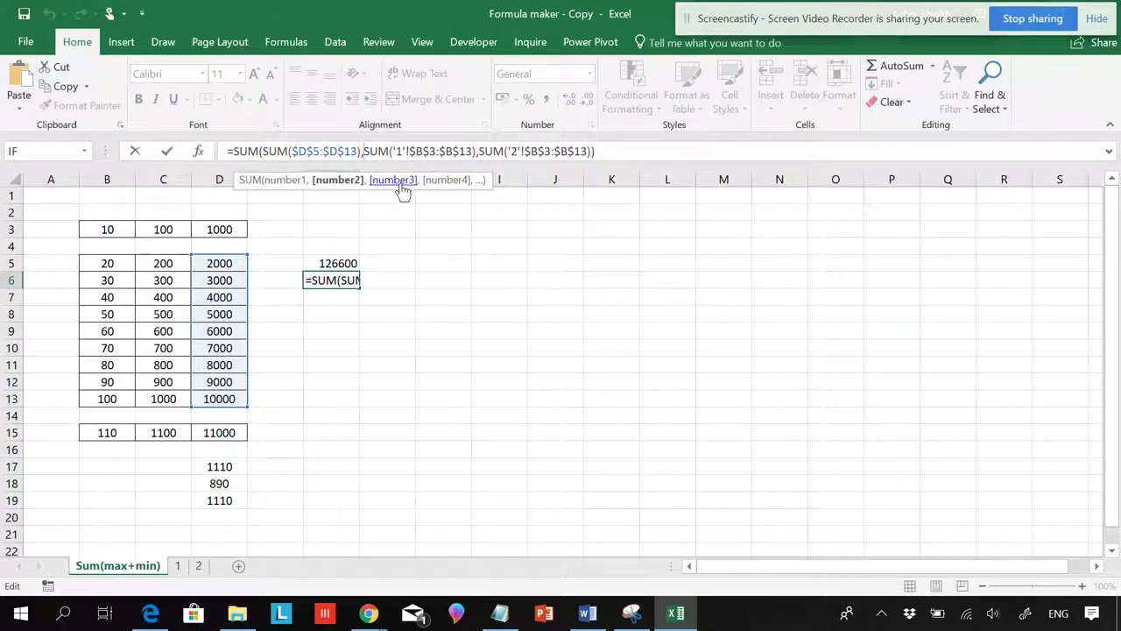
key("BackSpace")
type("+")
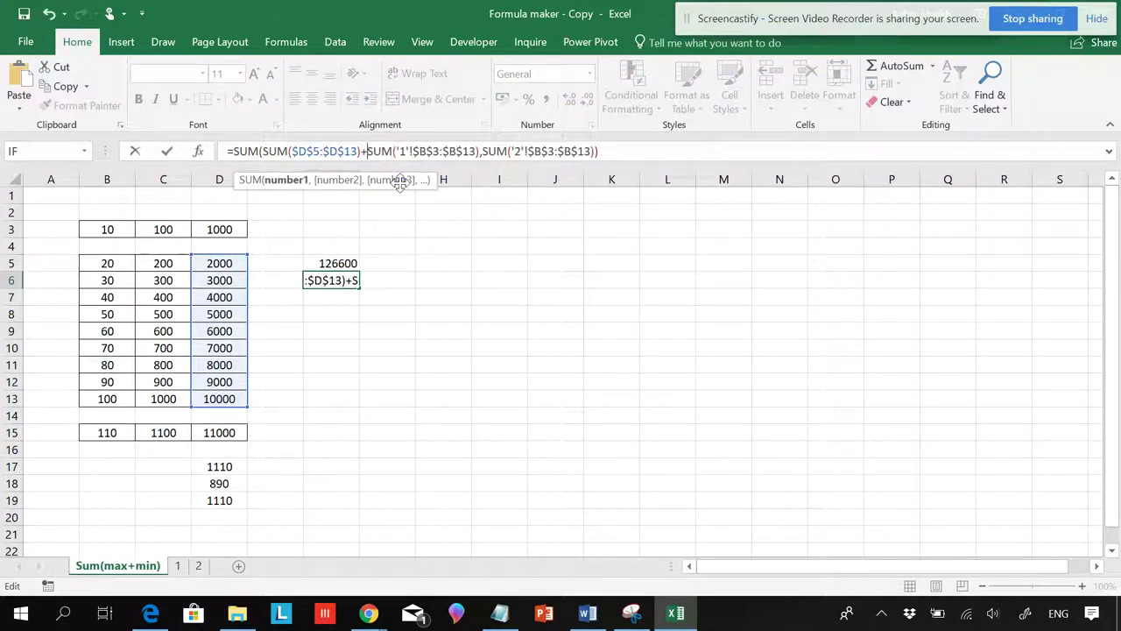
key("Return")
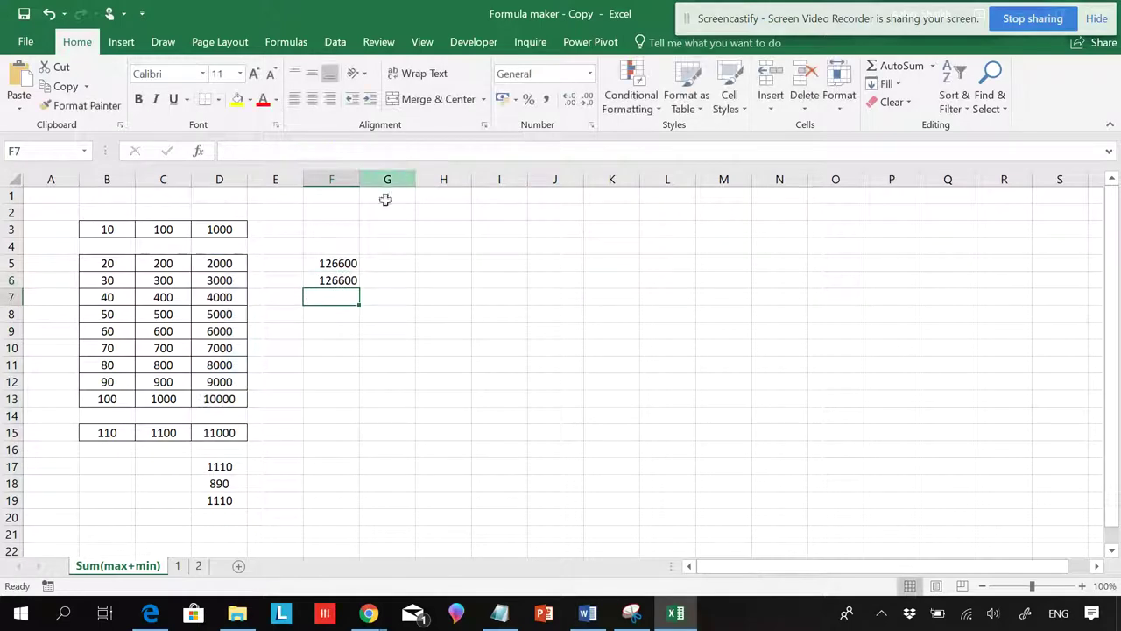
left_click(347, 278)
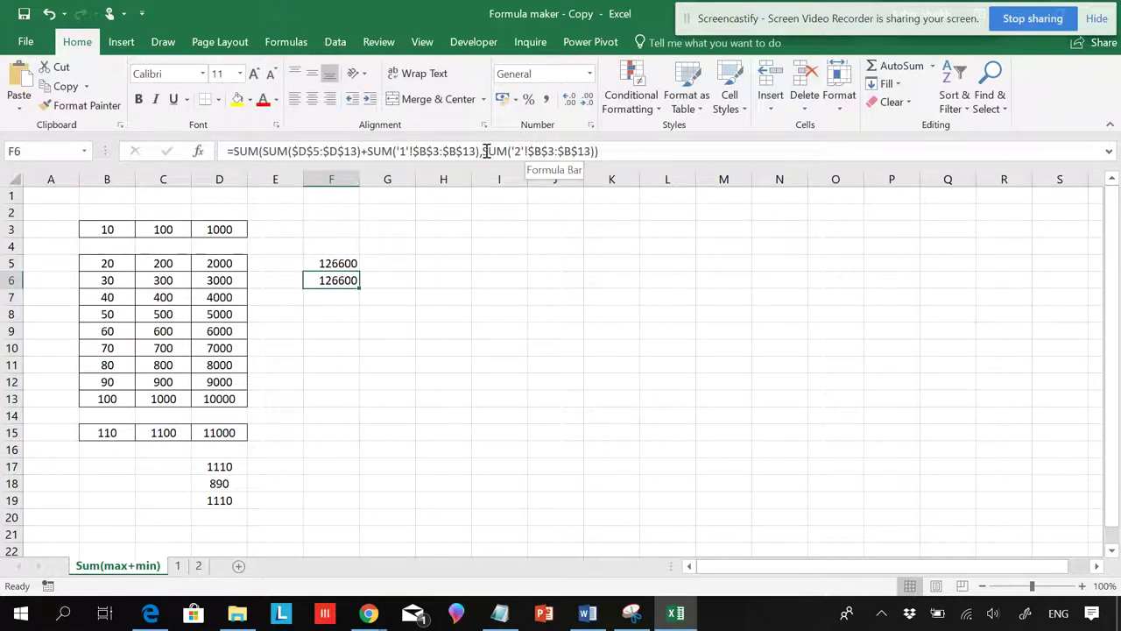
left_click(483, 154)
key("BackSpace")
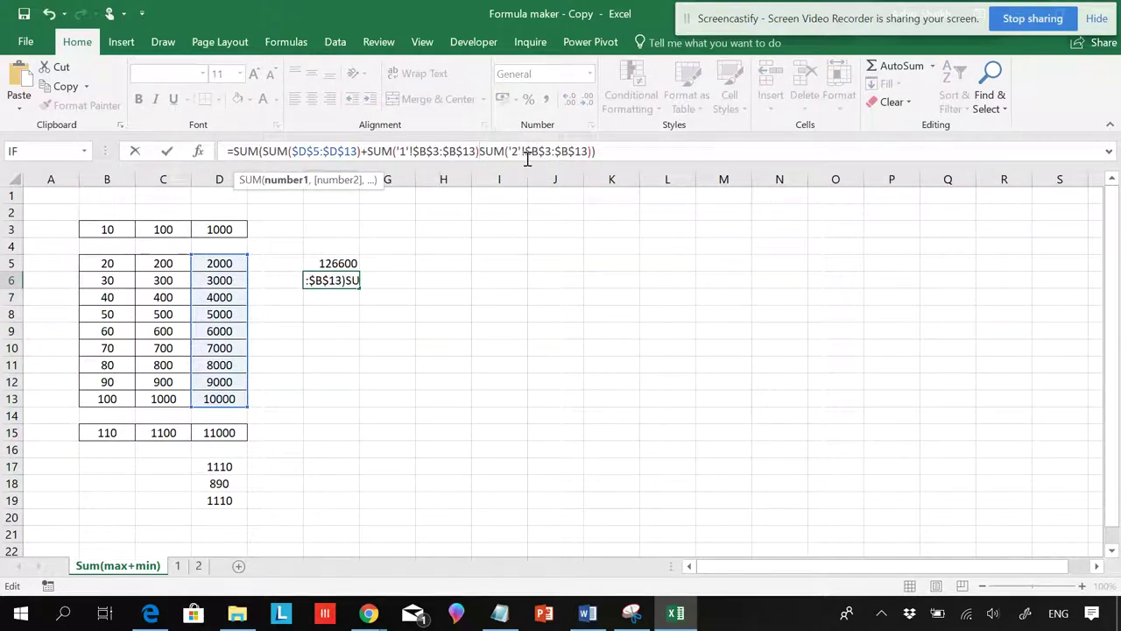
type("-")
key("Return")
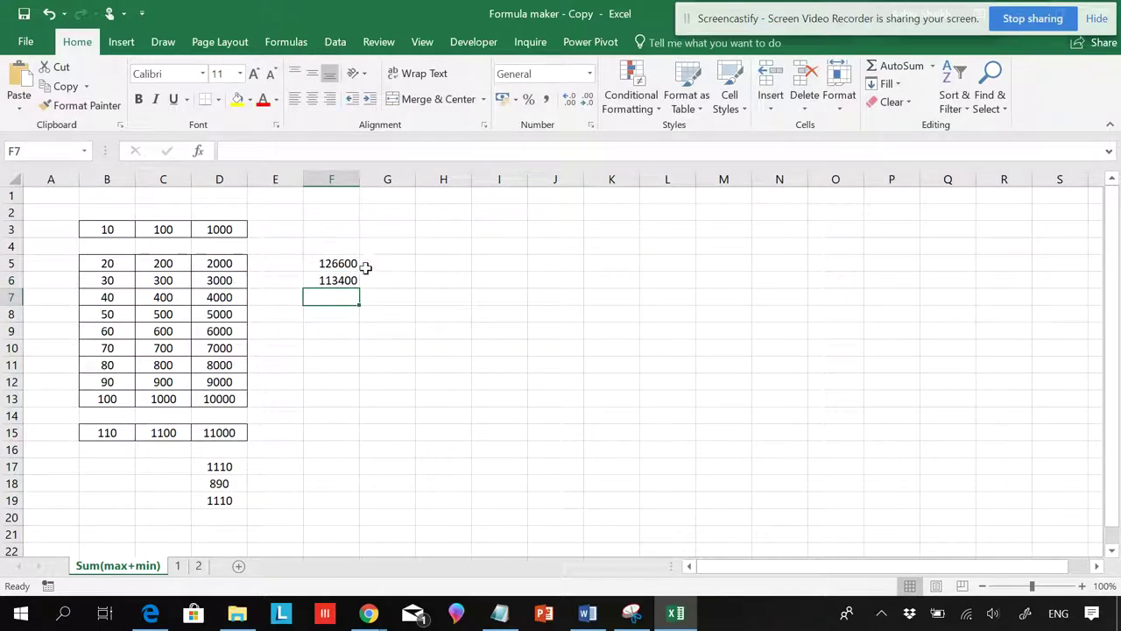
left_click(350, 280)
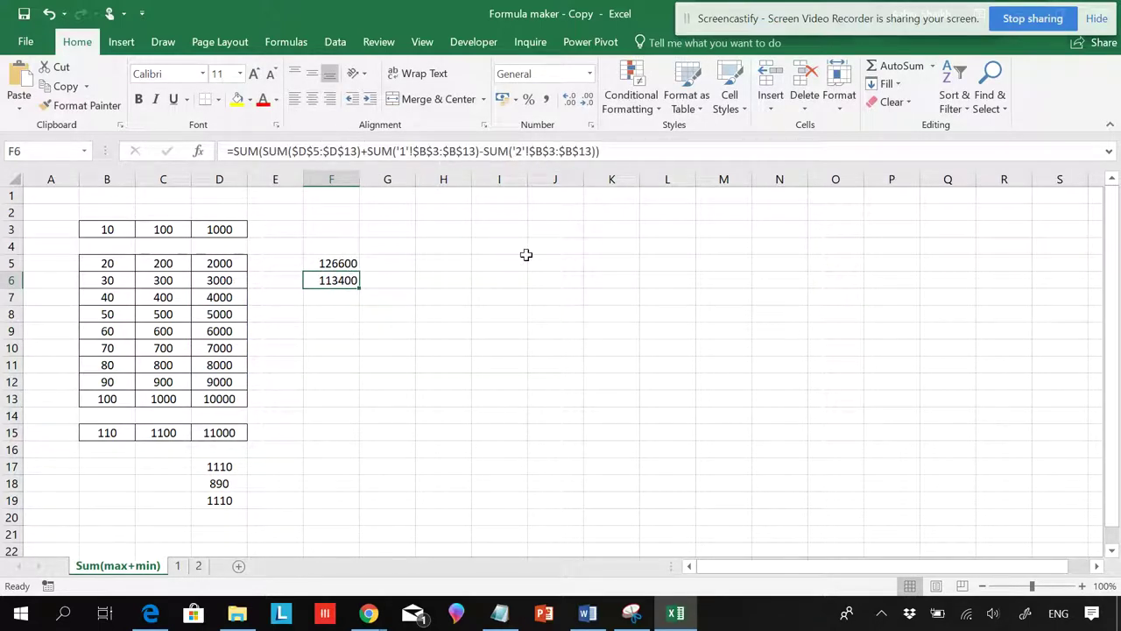
left_click_drag(358, 287, 363, 306)
- Make F6 subtract both sheet sums (-18600) and compare the formulas in F5, F6 and F7
left_click(343, 281)
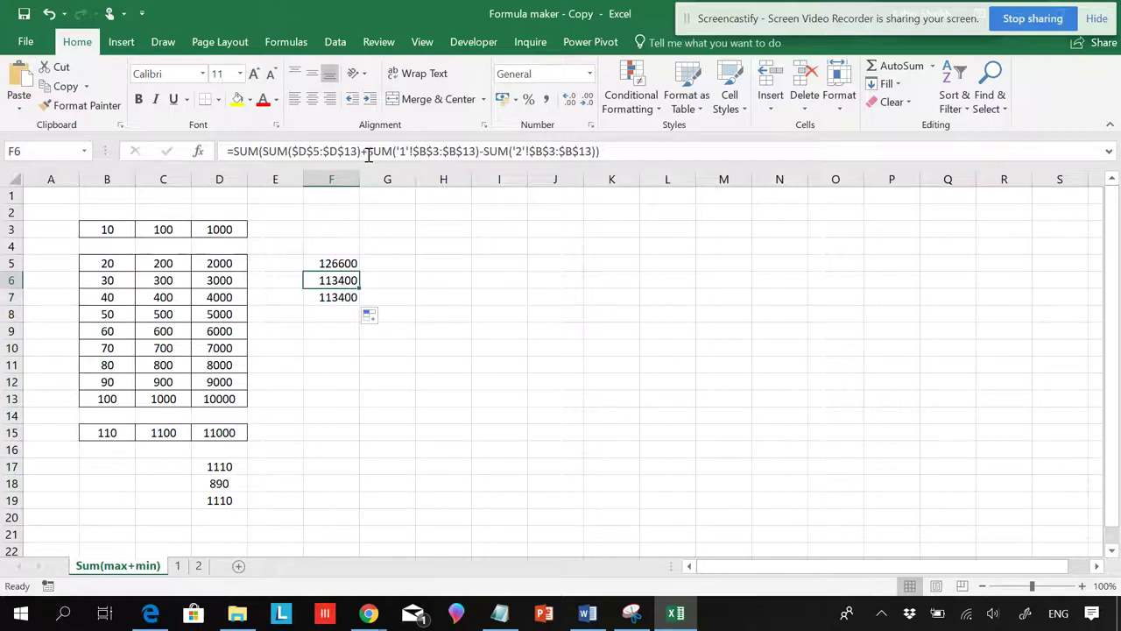
left_click(368, 154)
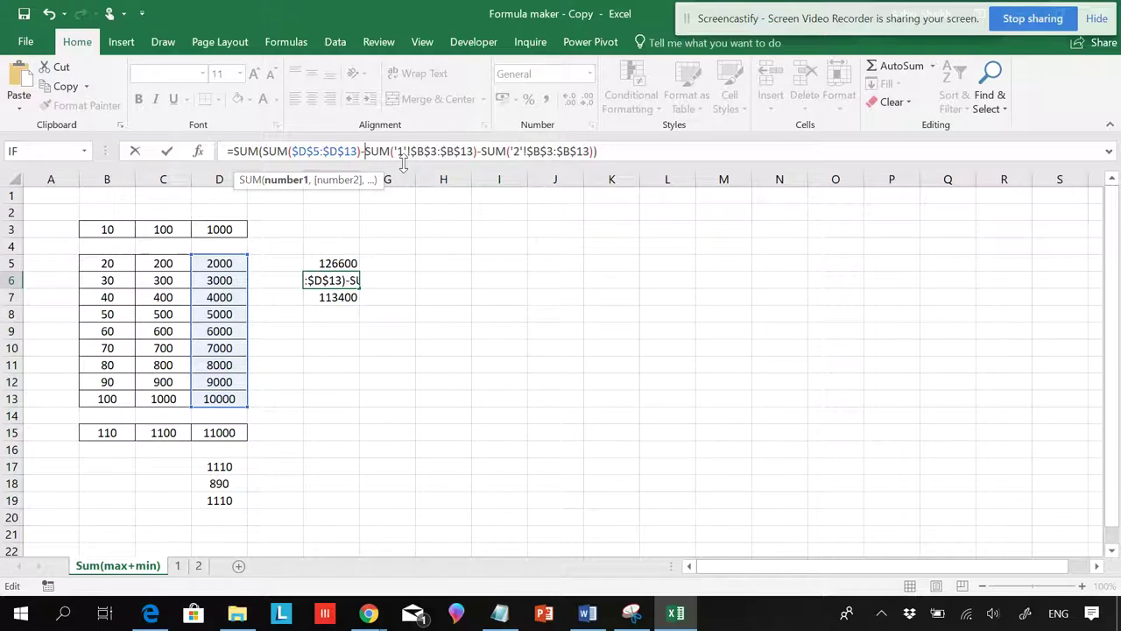
key("BackSpace")
type("+")
key("Return")
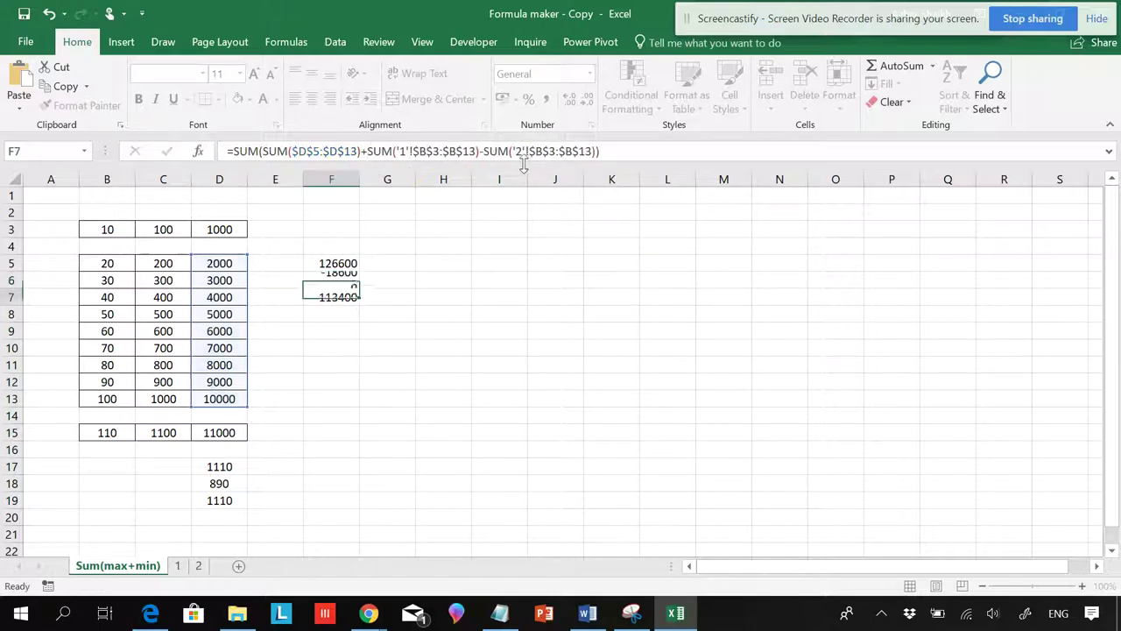
left_click(351, 280)
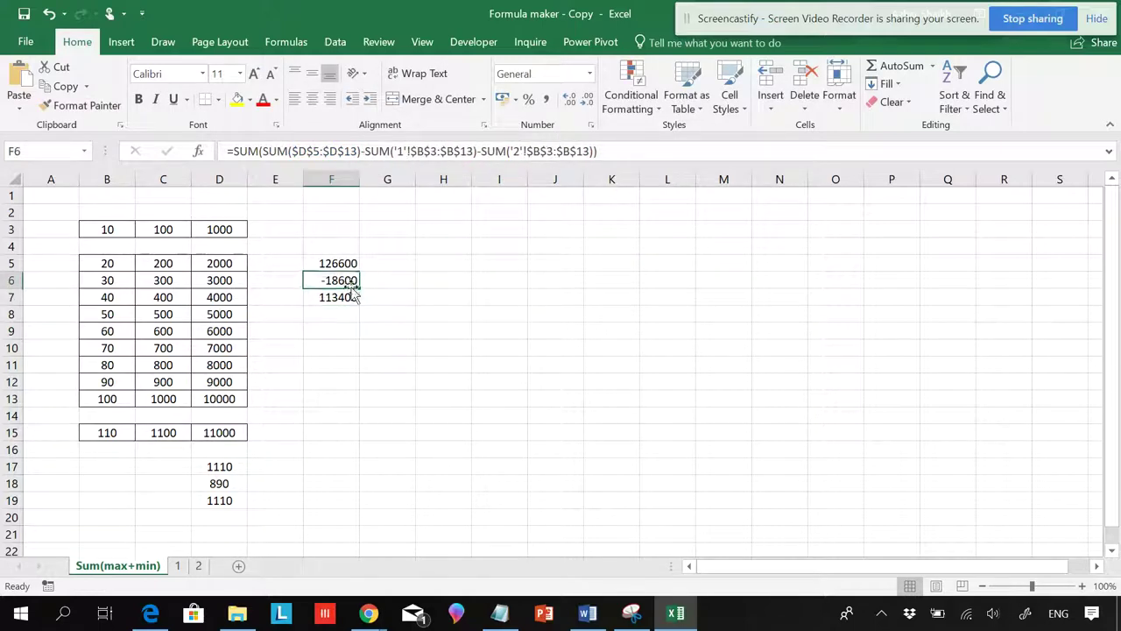
left_click(356, 298)
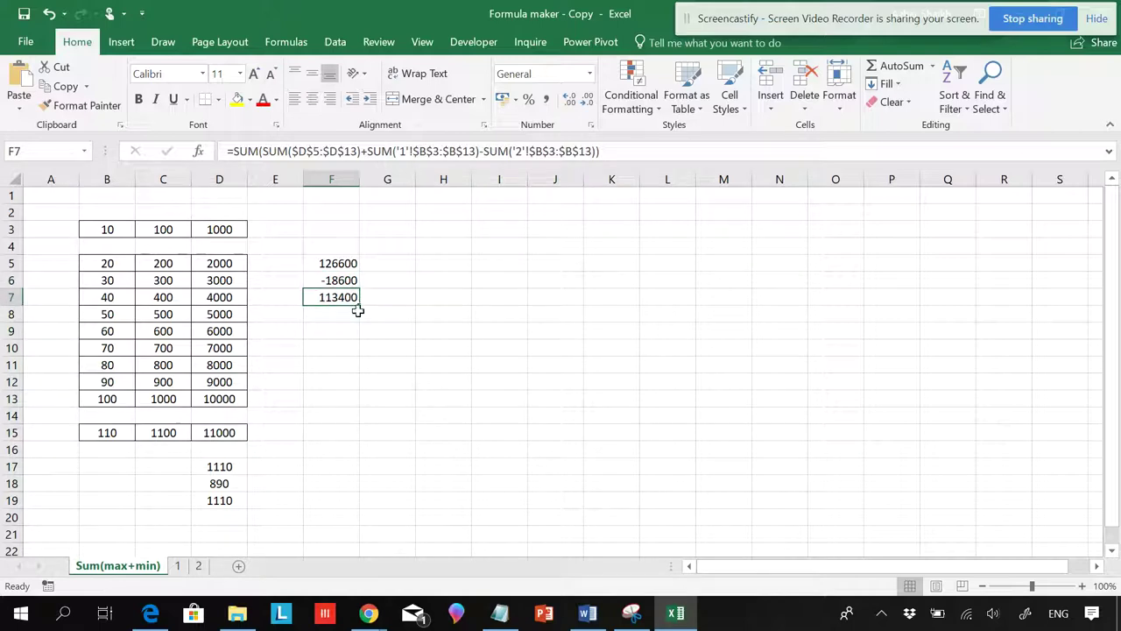
left_click(347, 263)
left_click(354, 279)
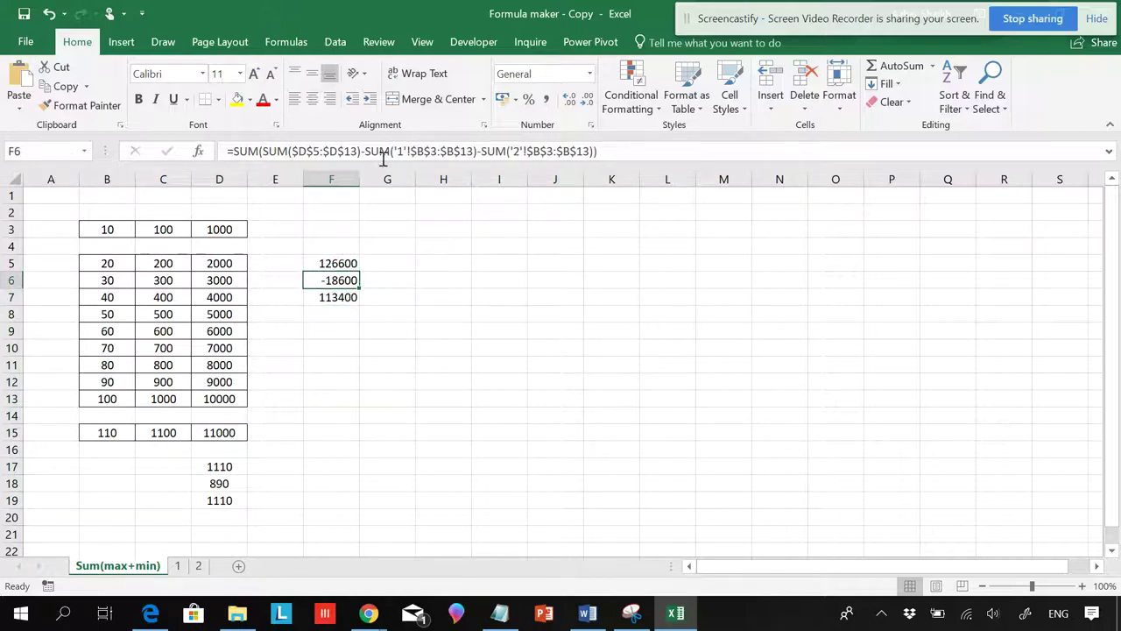
left_click(347, 298)
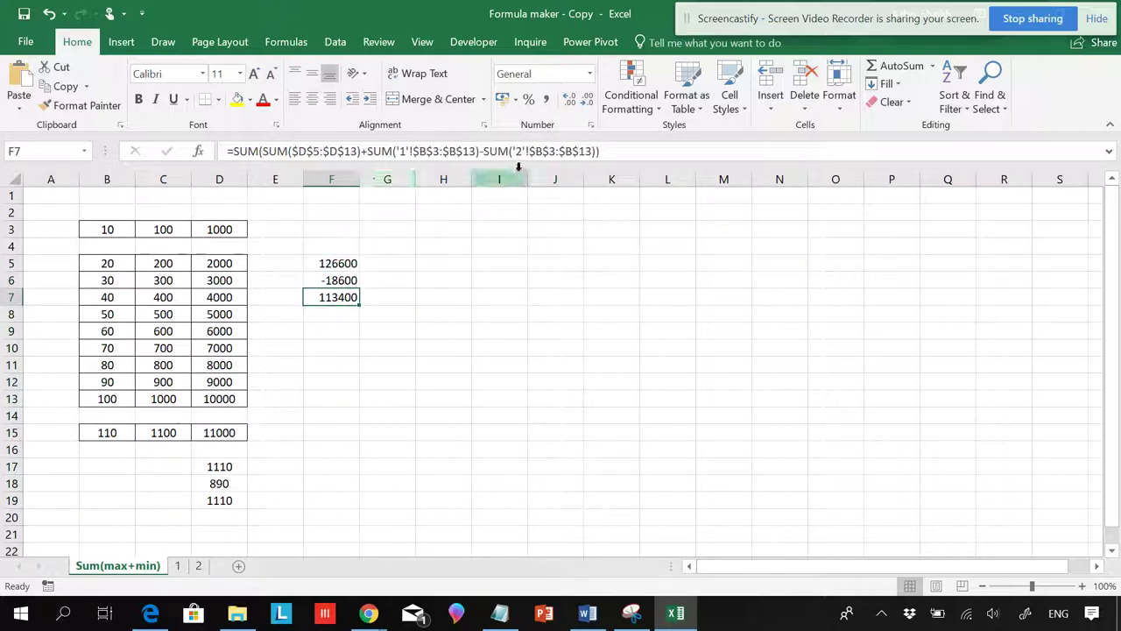
- Copy F5's formula into F8
left_click(344, 262)
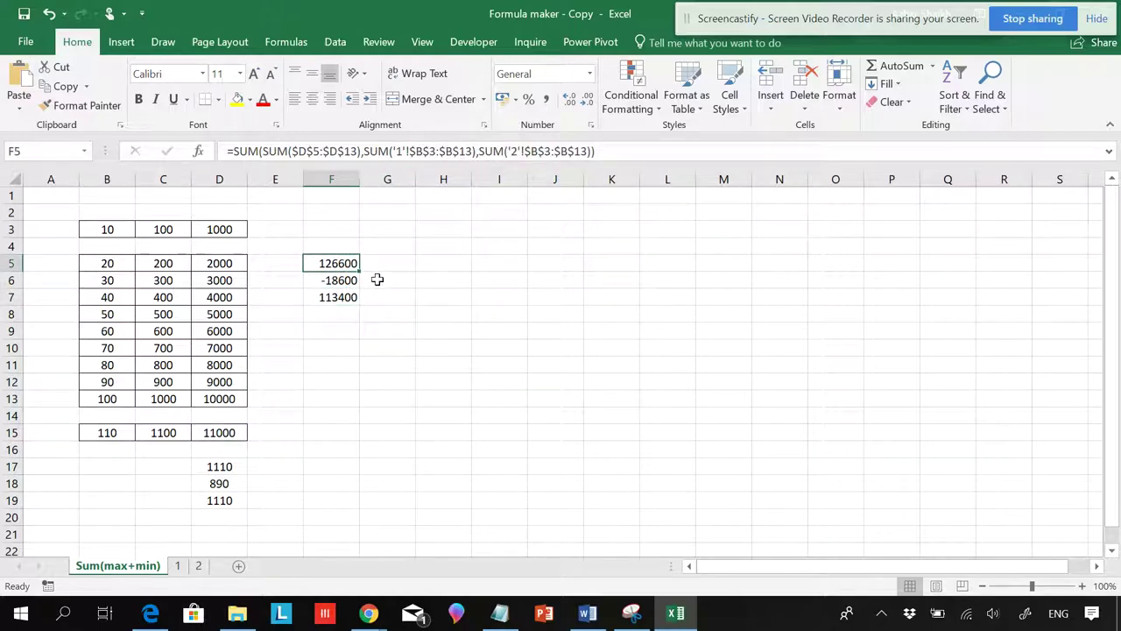
key("ctrl+c")
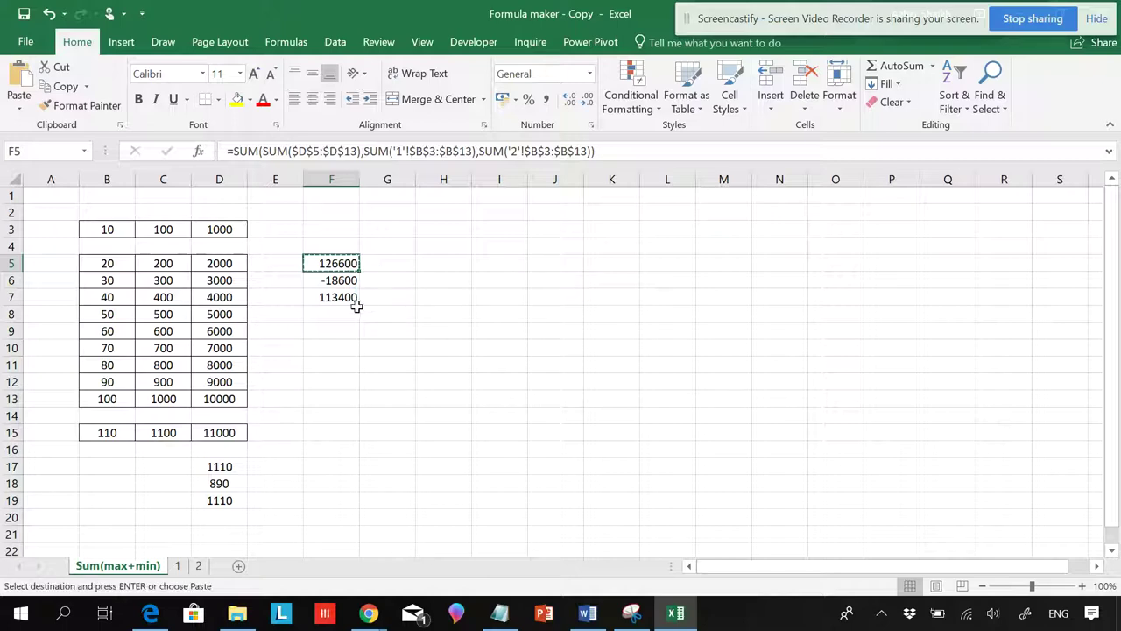
left_click(348, 312)
key("ctrl+v")
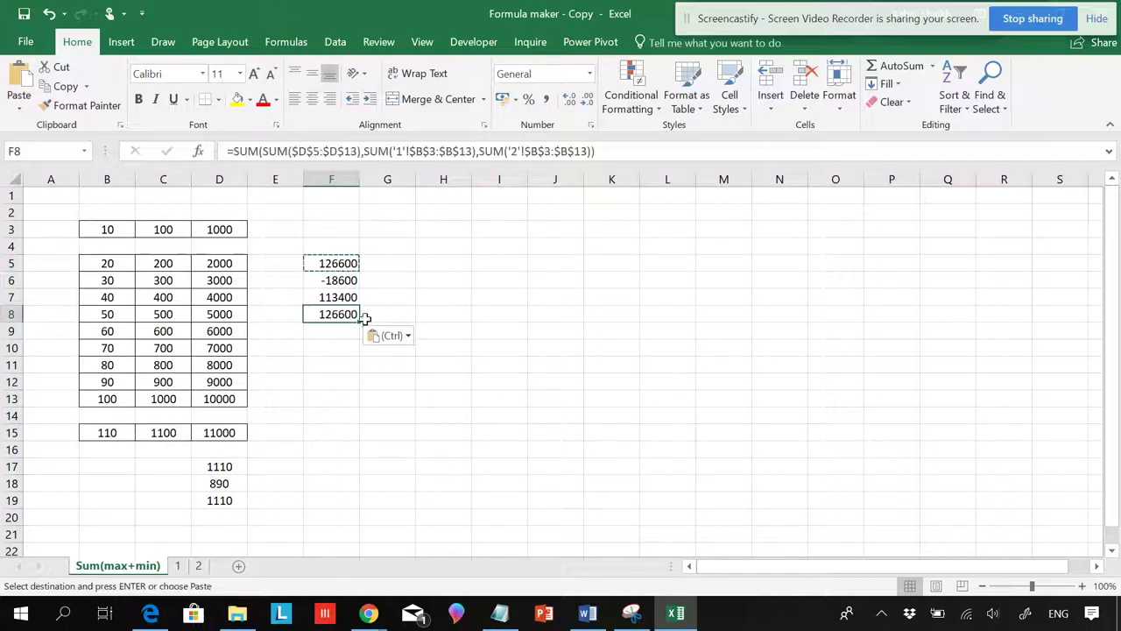
- Replace both commas in F8's formula with + so it returns 126600, then compare with F5 and F7
left_click(365, 151)
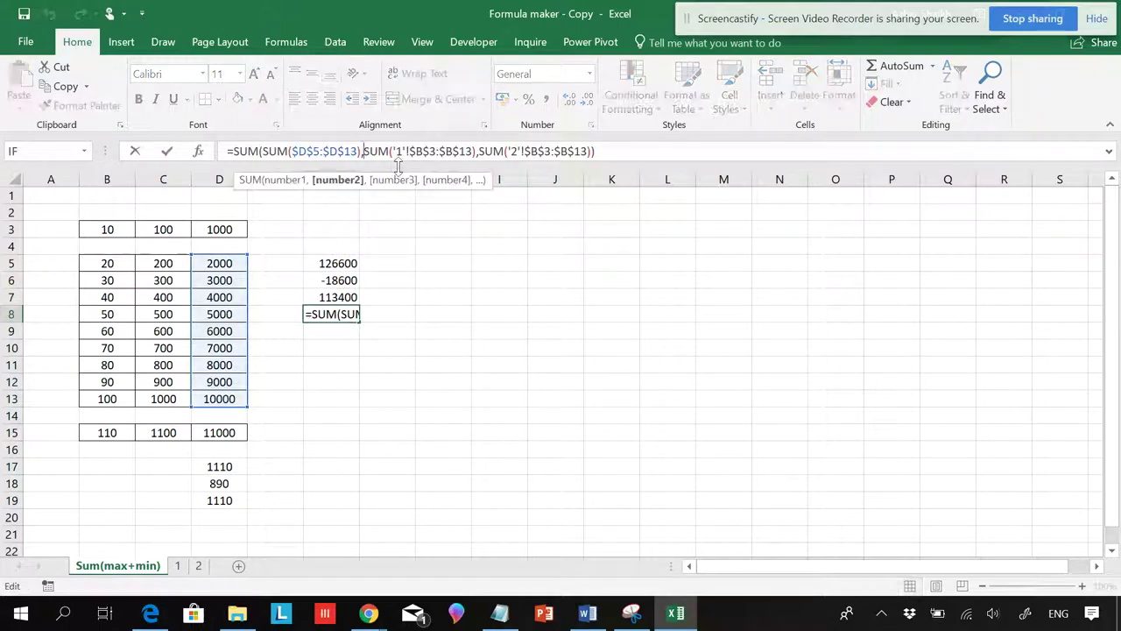
key("BackSpace")
type("+")
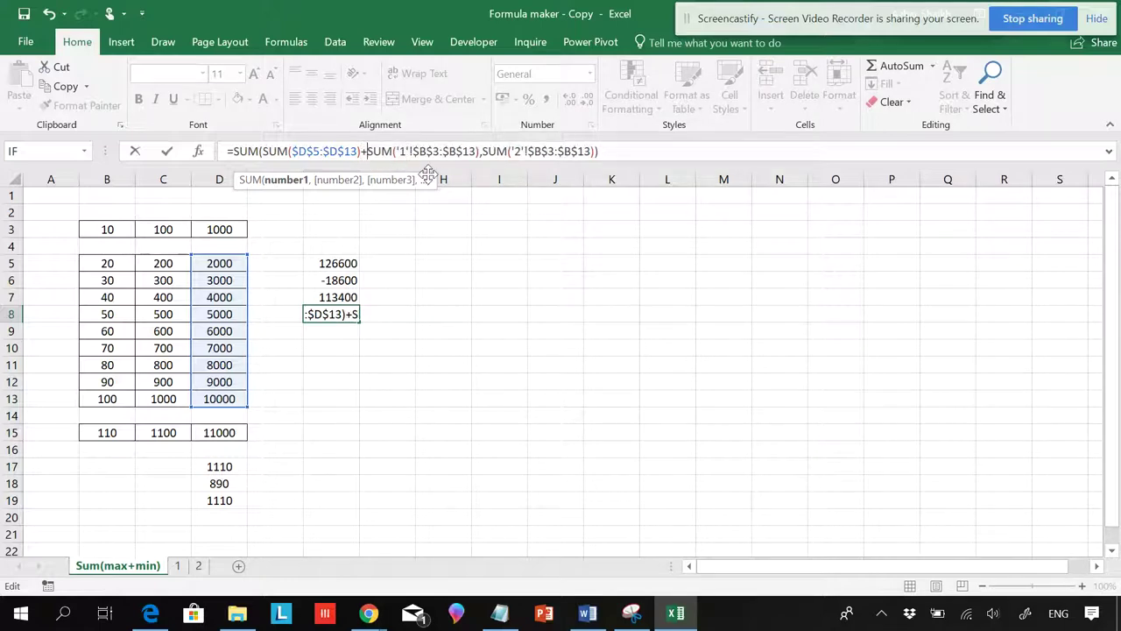
left_click(482, 151)
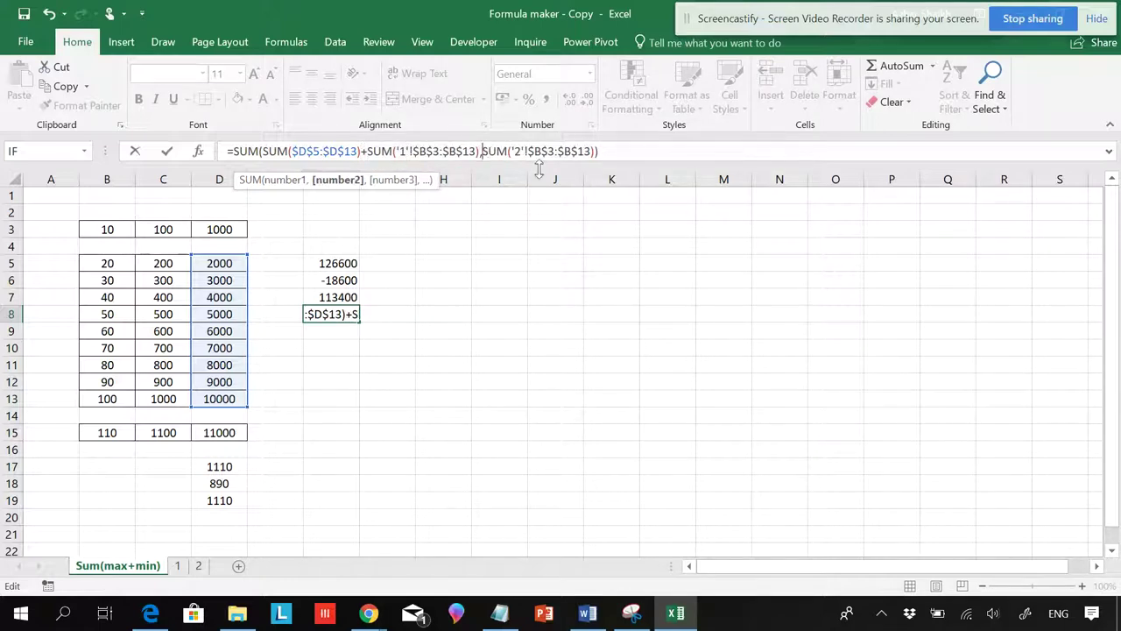
key("BackSpace")
type("+")
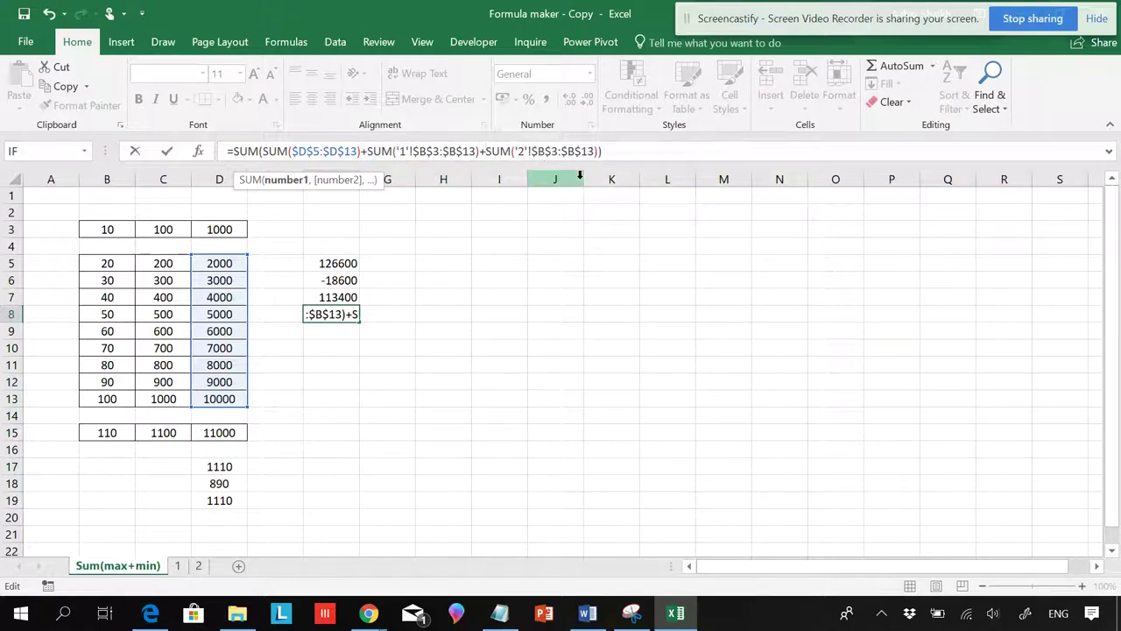
key("Return")
left_click(353, 262)
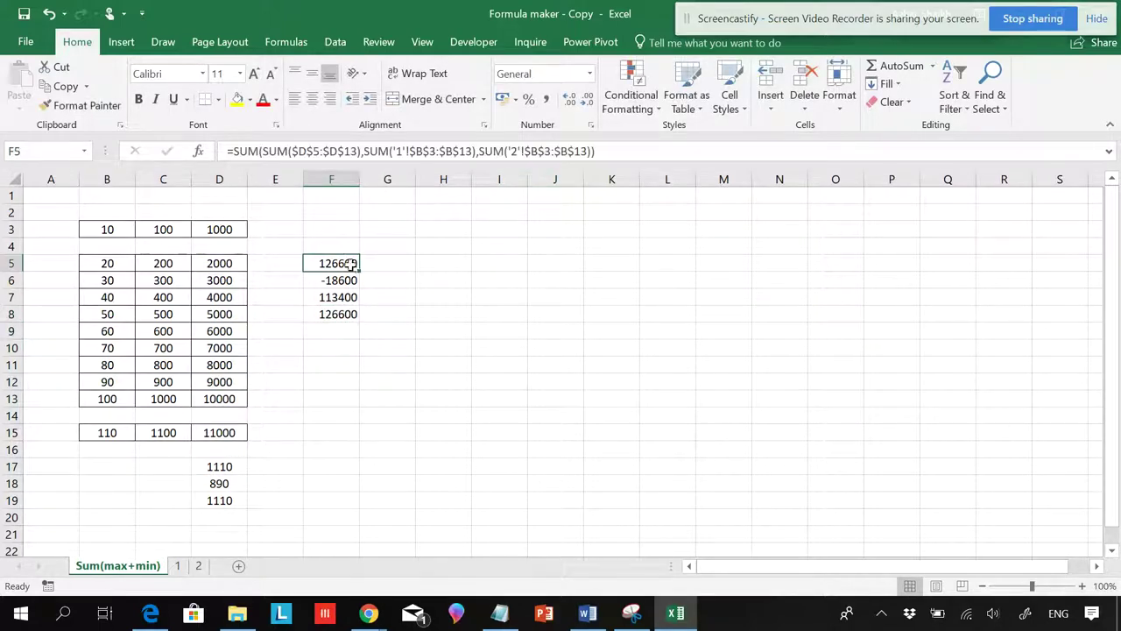
left_click(349, 314)
left_click(344, 263)
left_click(348, 297)
left_click(343, 311)
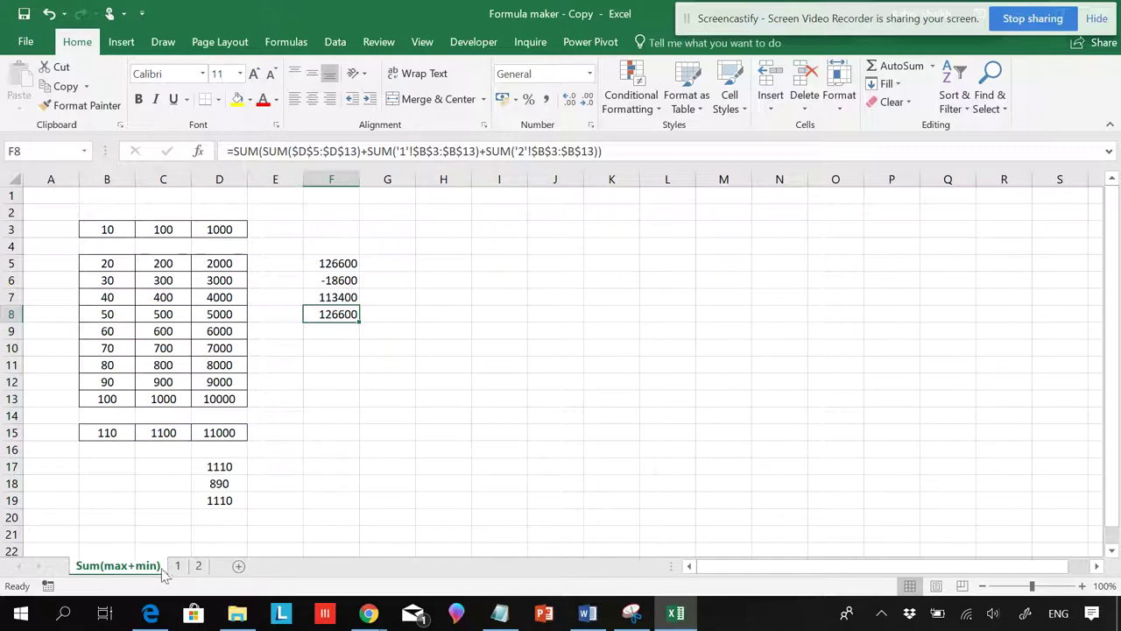
left_click(217, 471)
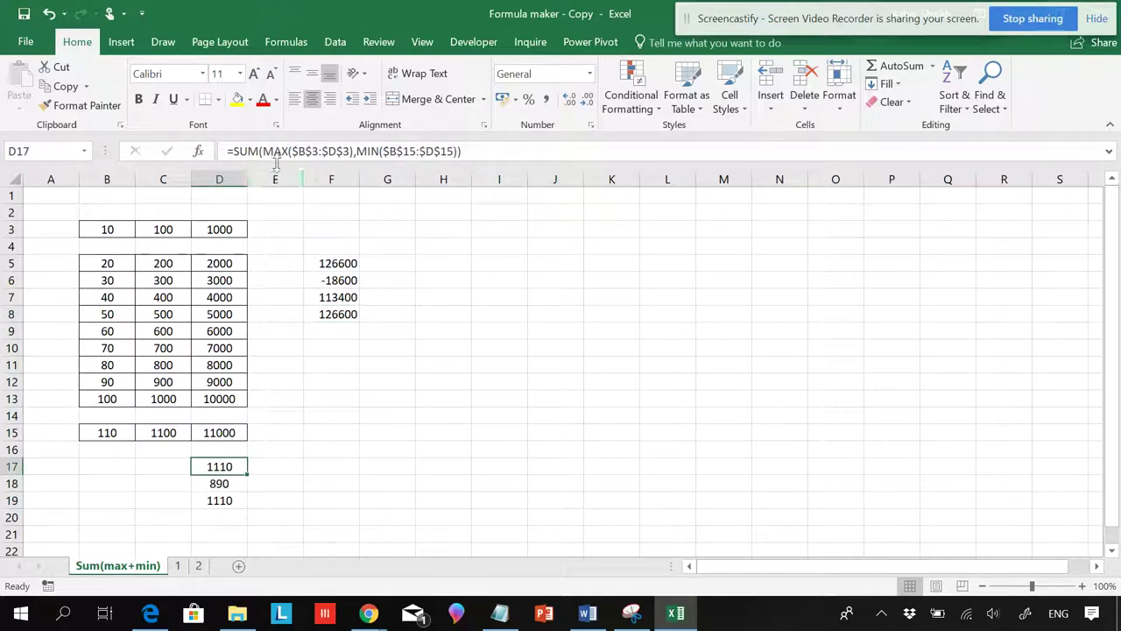
left_click(340, 263)
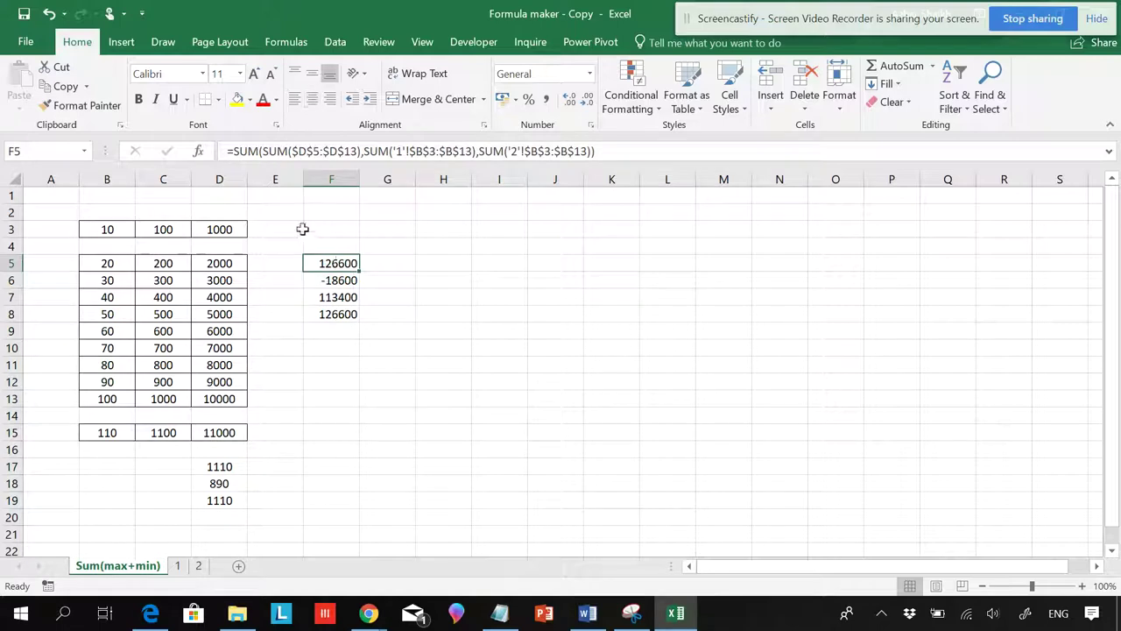
- Replace F5's outer SUM with AVERAGE so it shows 42200, undoing and redoing the change
left_click(254, 151)
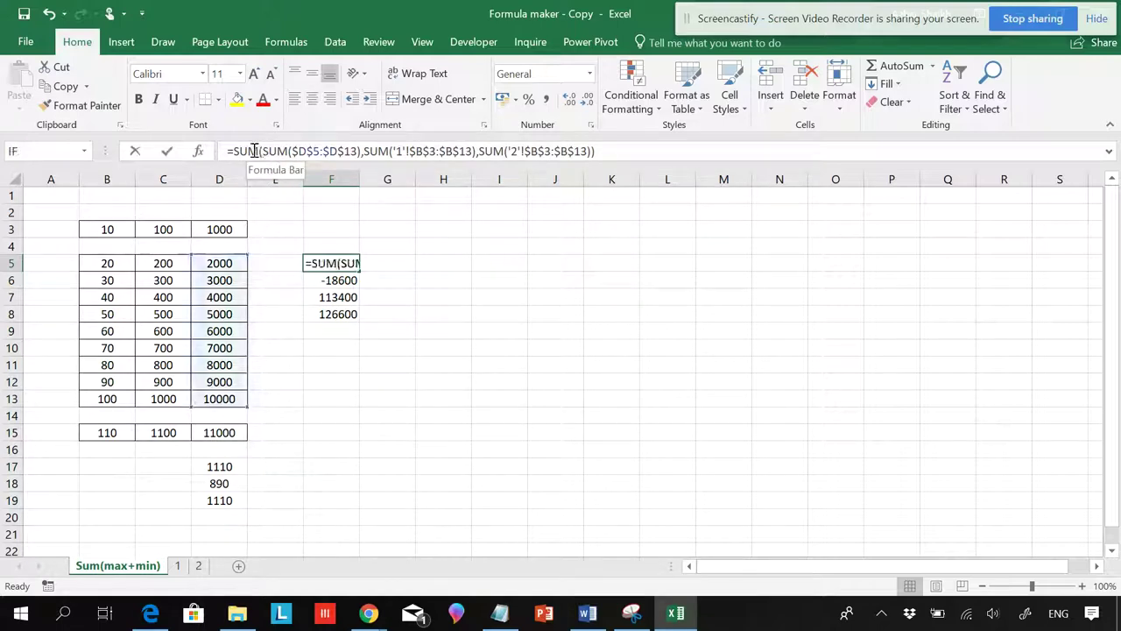
left_click_drag(254, 151, 232, 151)
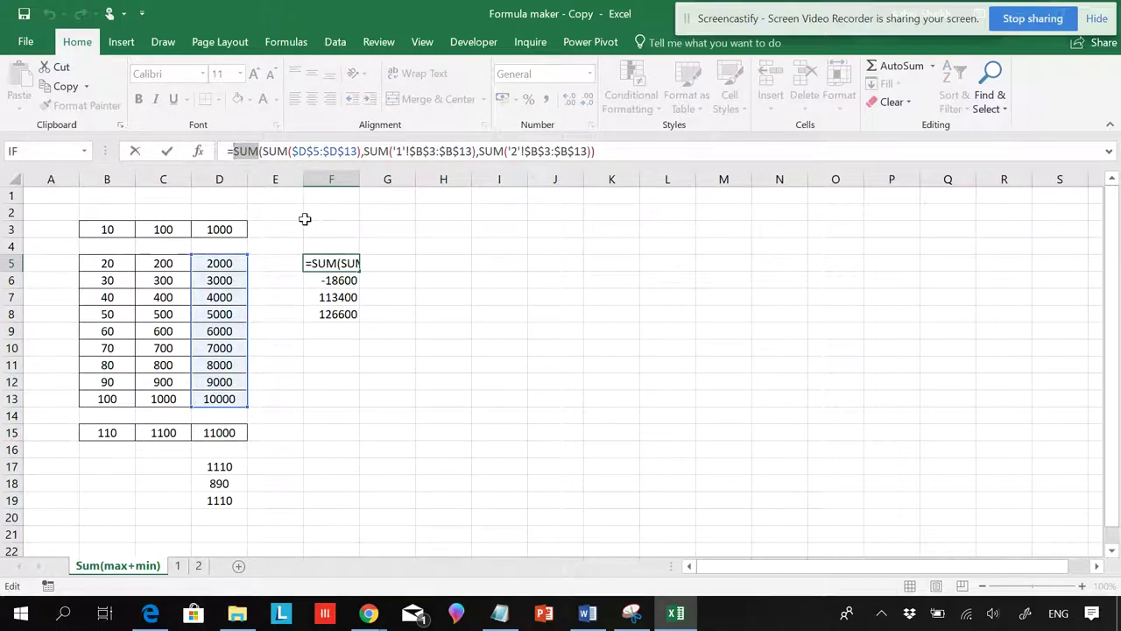
type("A")
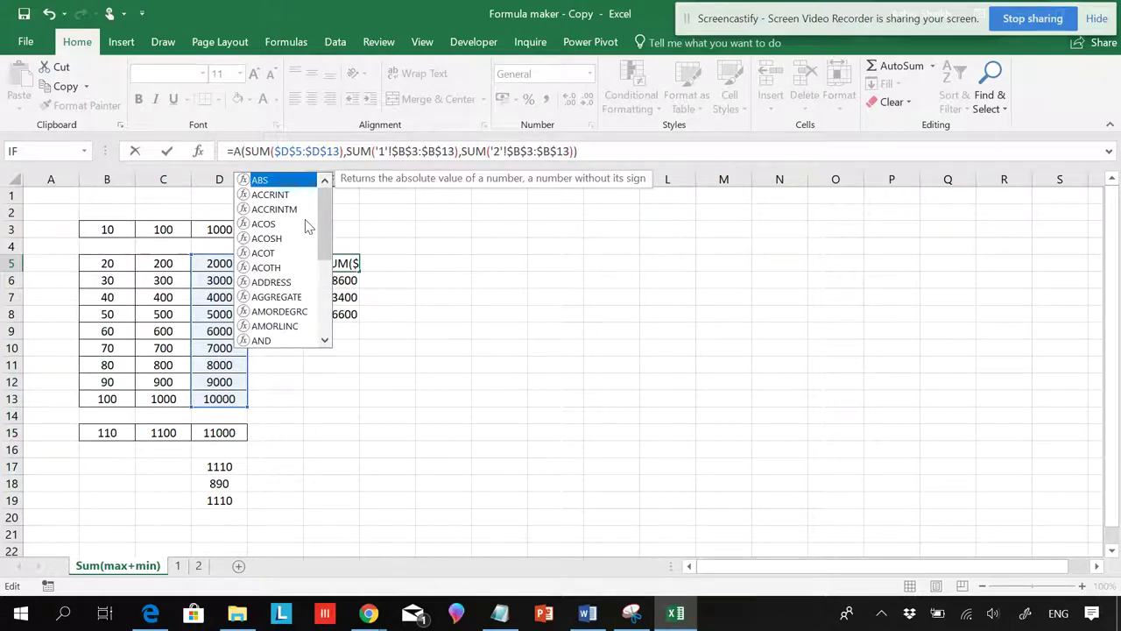
type("V")
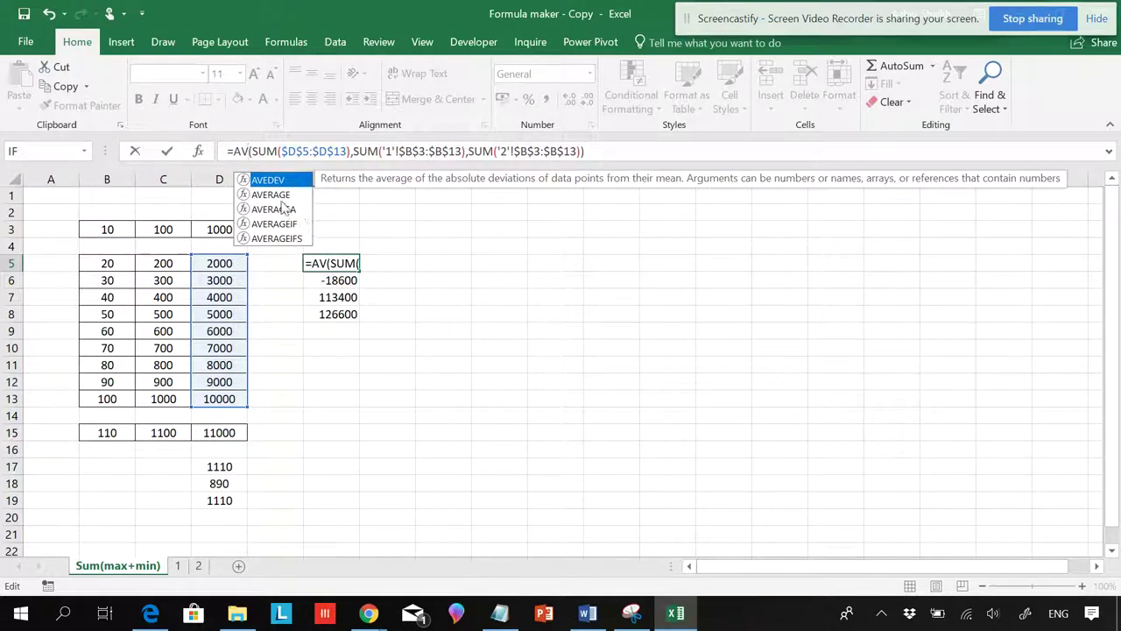
type("ERAGE")
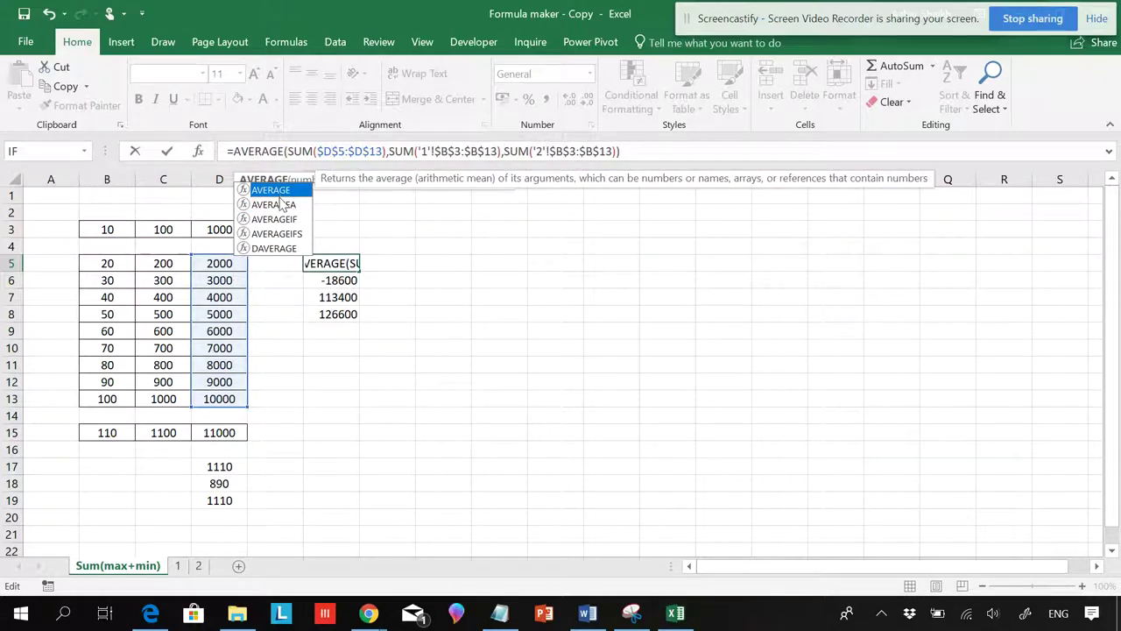
key("Return")
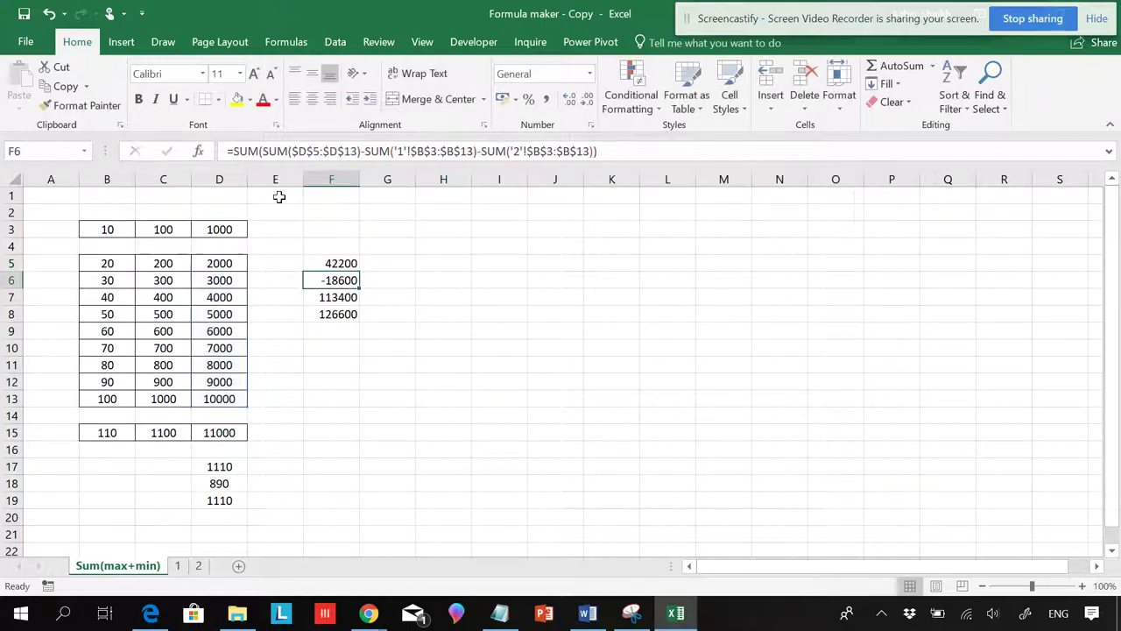
left_click(350, 261)
key("ctrl+z")
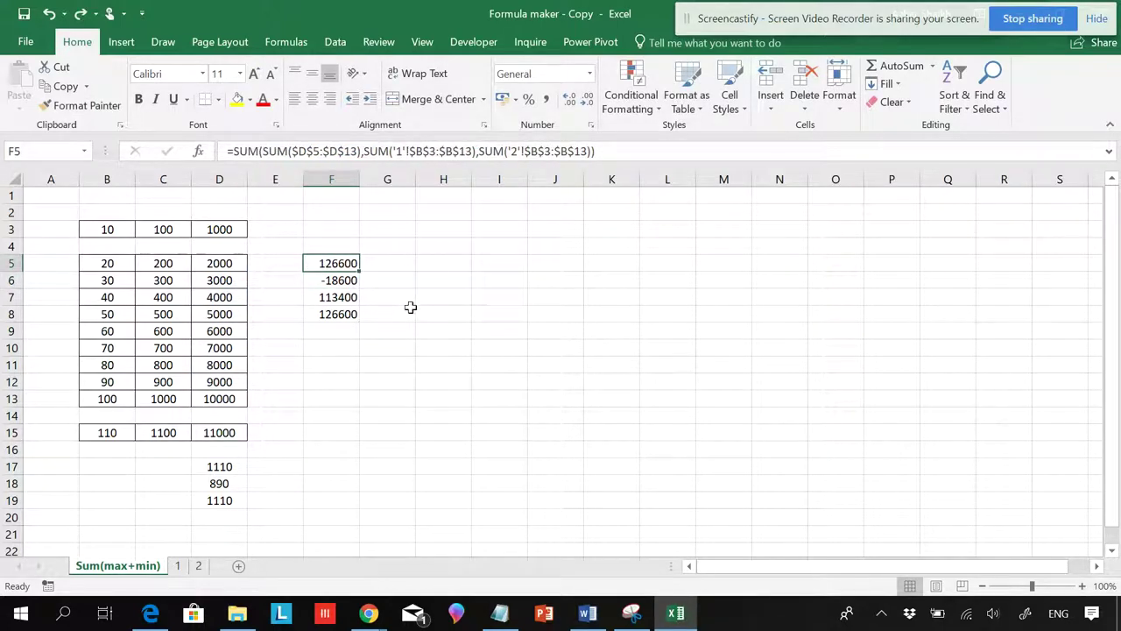
left_click(81, 15)
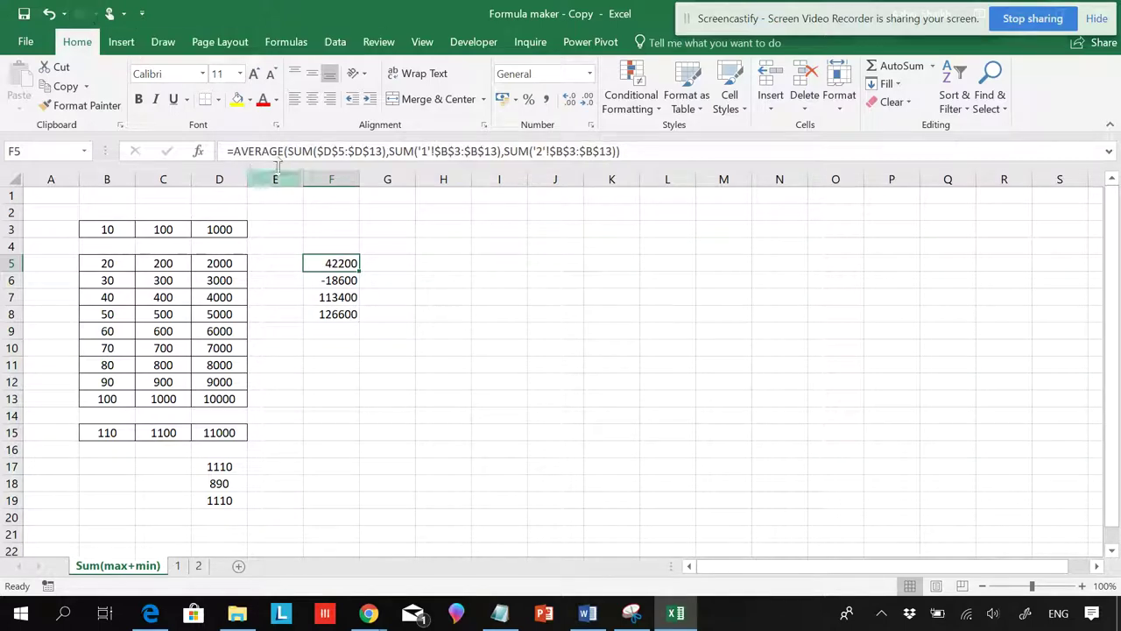